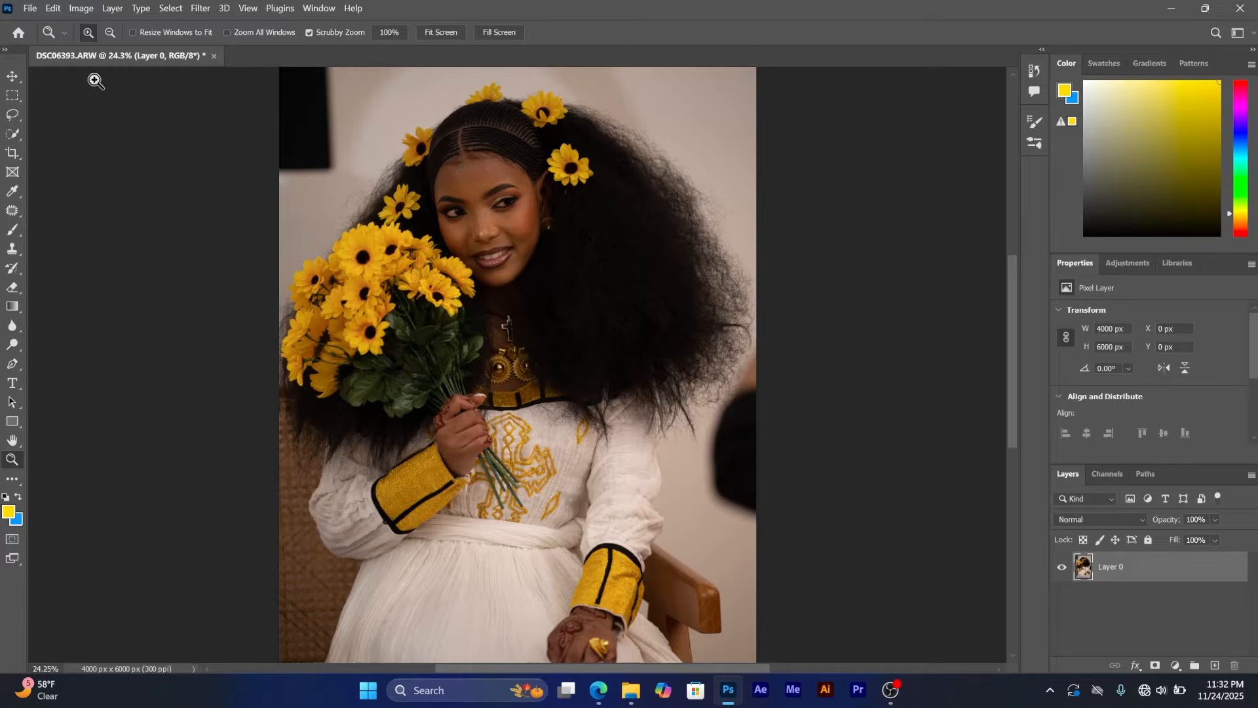
click(81, 8)
mouse_move(101, 46)
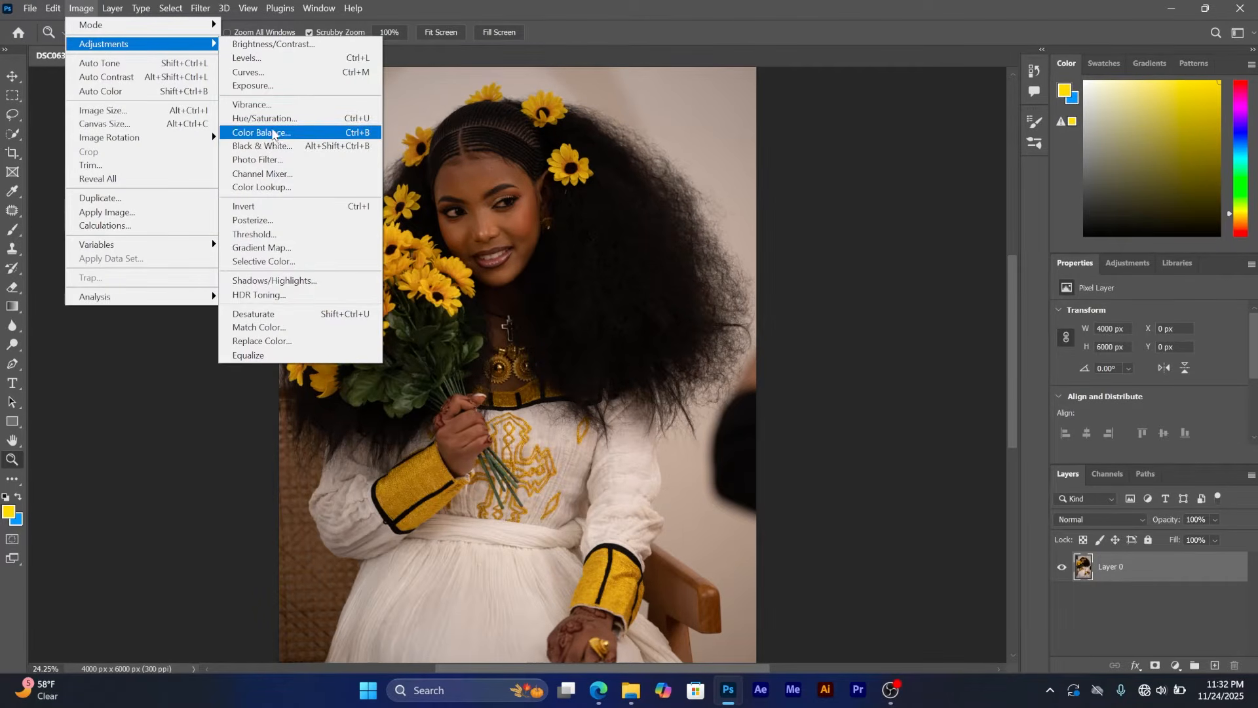
click(301, 118)
mouse_move(804, 266)
mouse_down()
mouse_move(763, 267)
mouse_move(782, 267)
mouse_up()
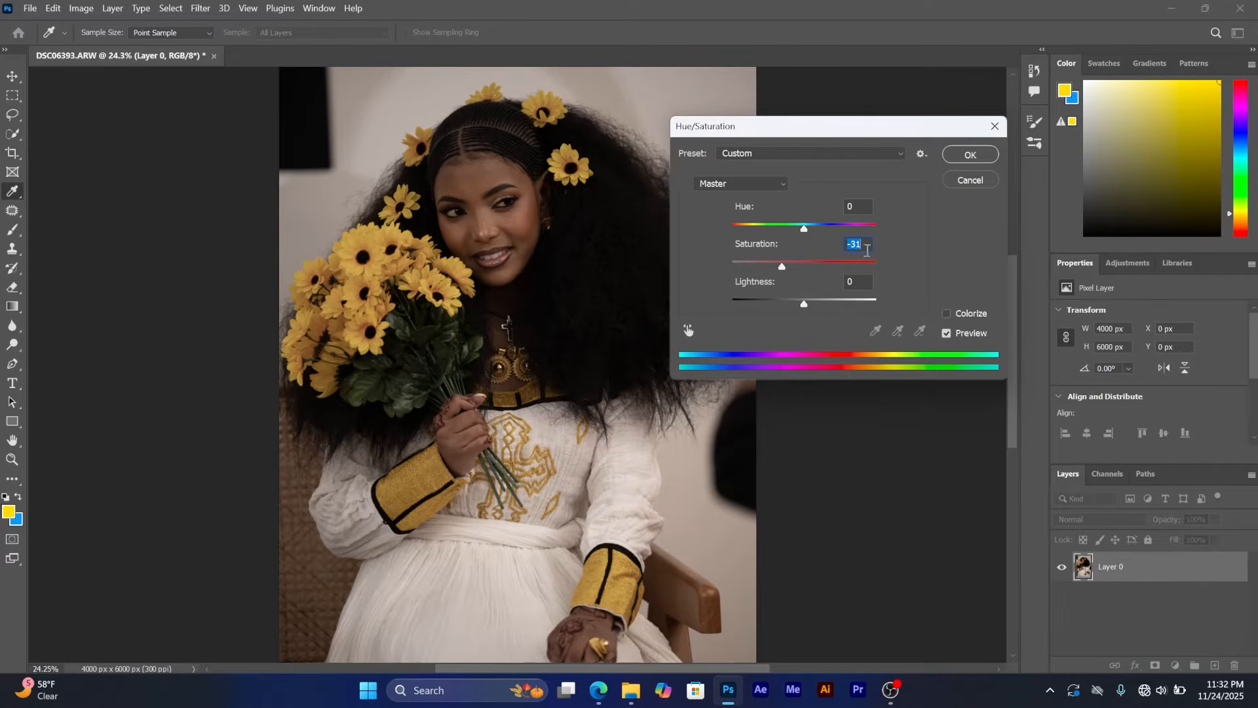
click(995, 125)
key(z)
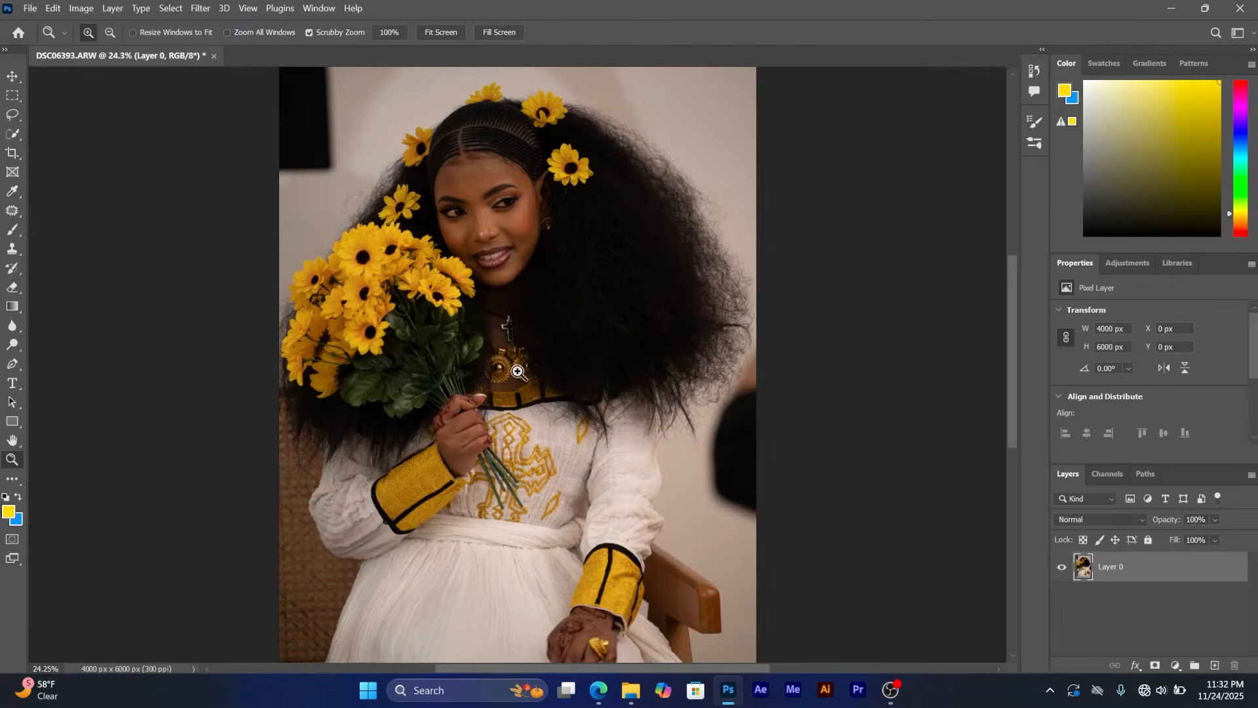
Add a Hue/Saturation adjustment layer above the photo and lower the master saturation to -19.
click(1178, 667)
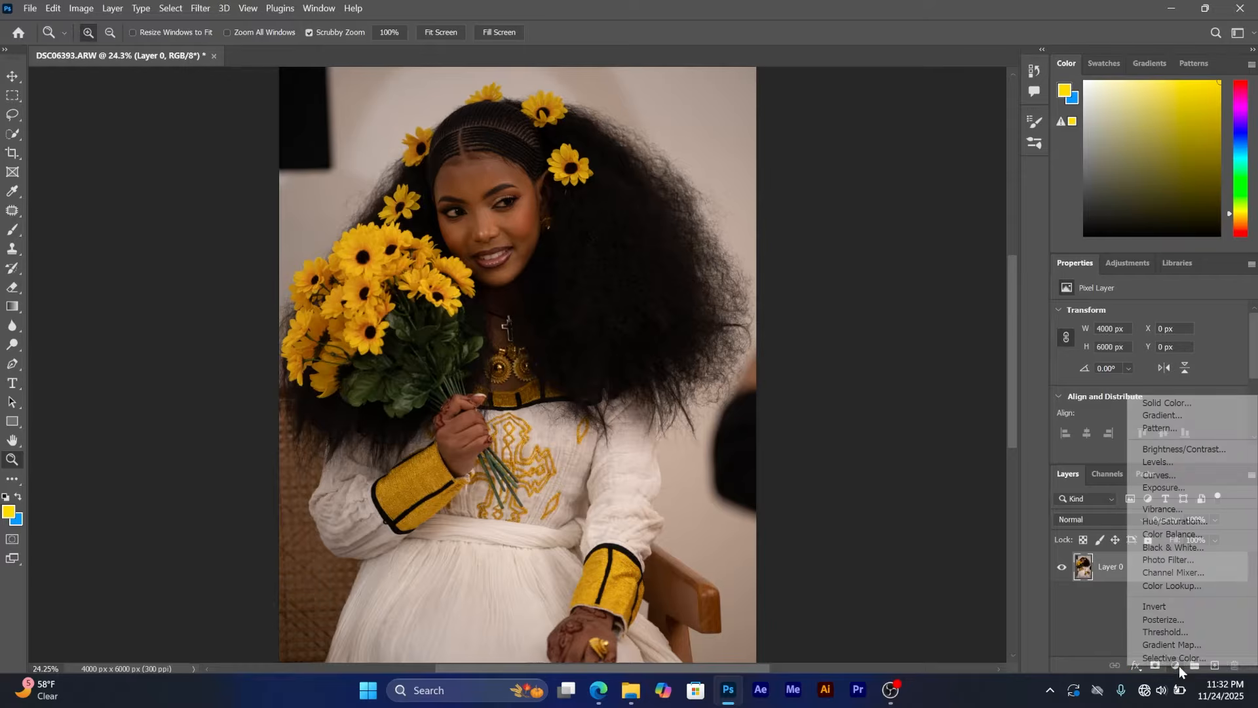
click(1168, 522)
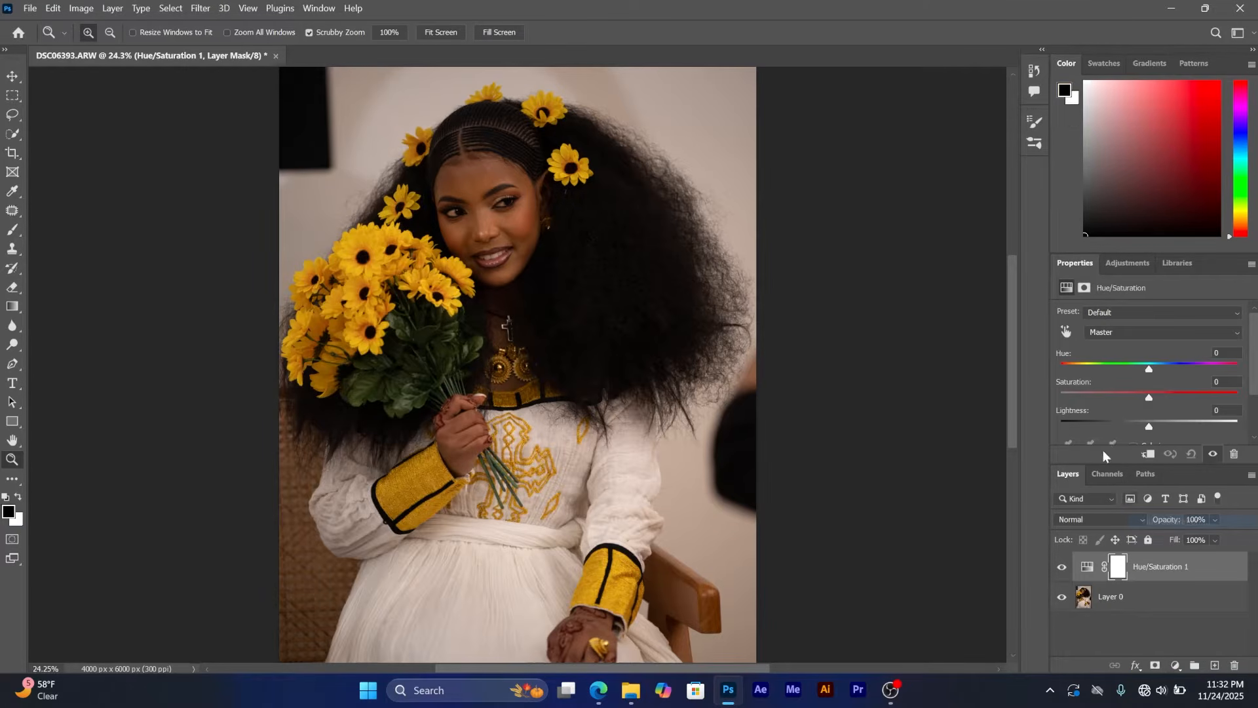
drag(1151, 398, 1135, 397)
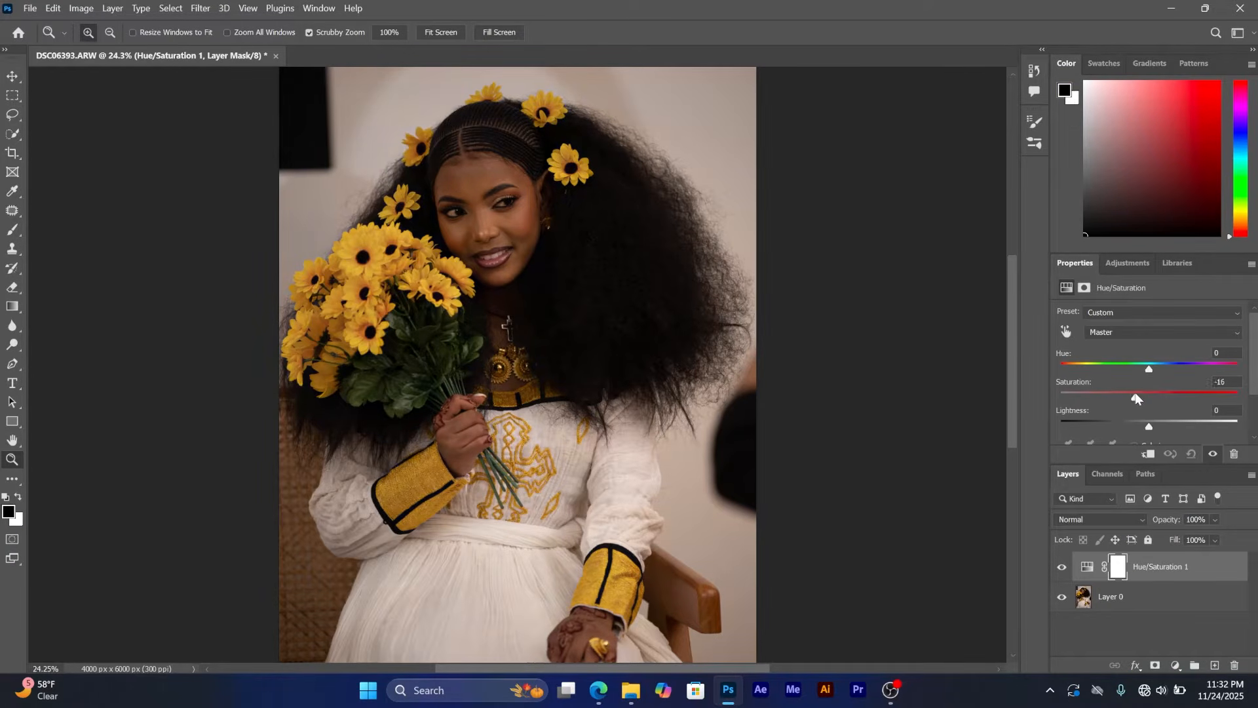
Add a Vibrance adjustment layer on top and raise the vibrance to +17.
click(1176, 665)
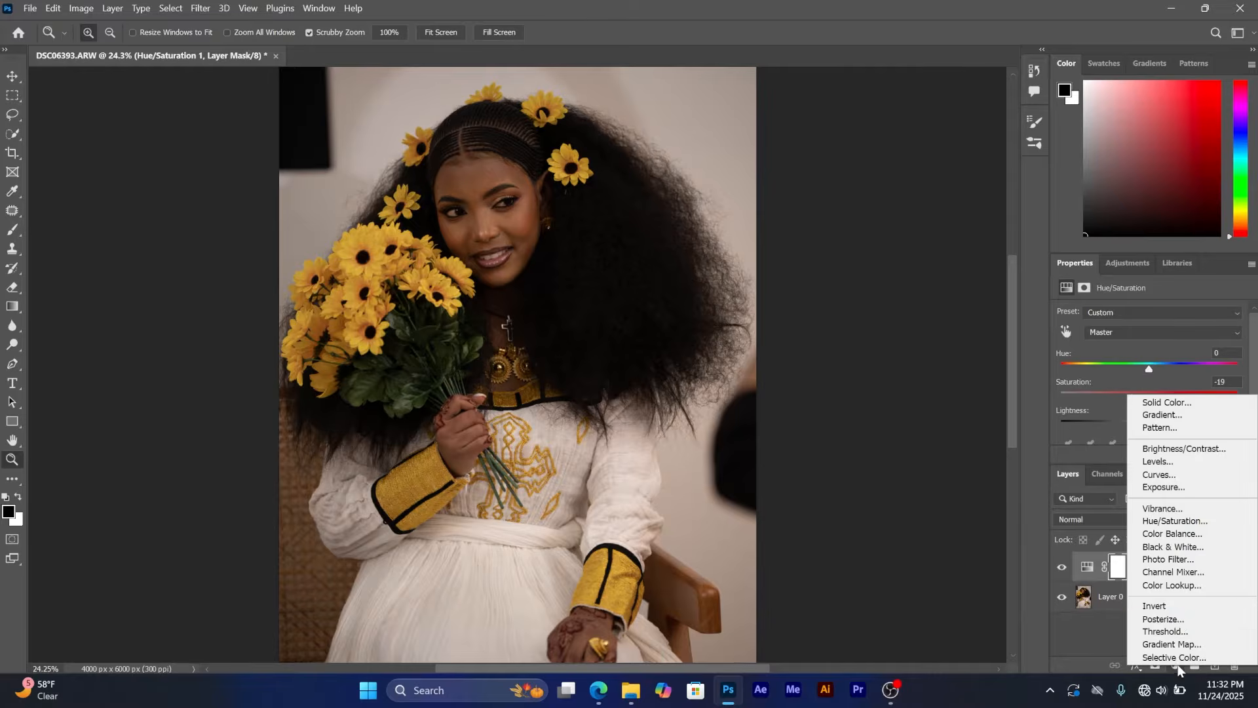
click(1162, 510)
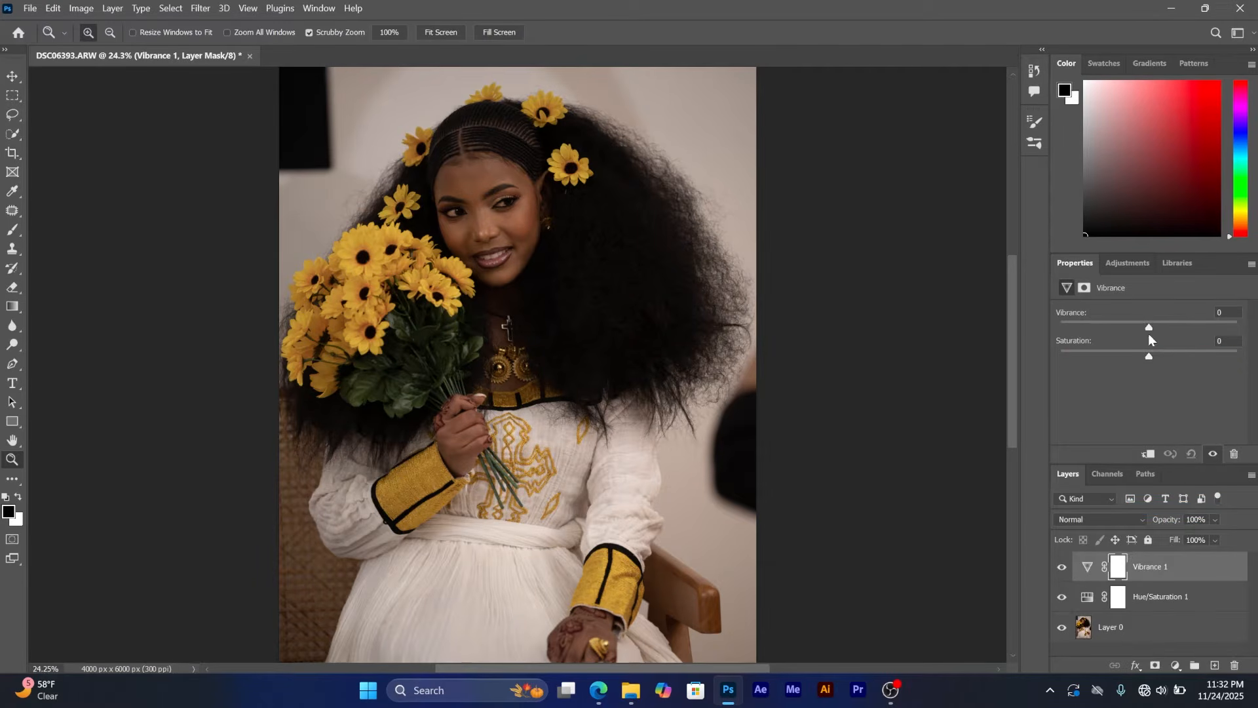
drag(1149, 325, 1164, 326)
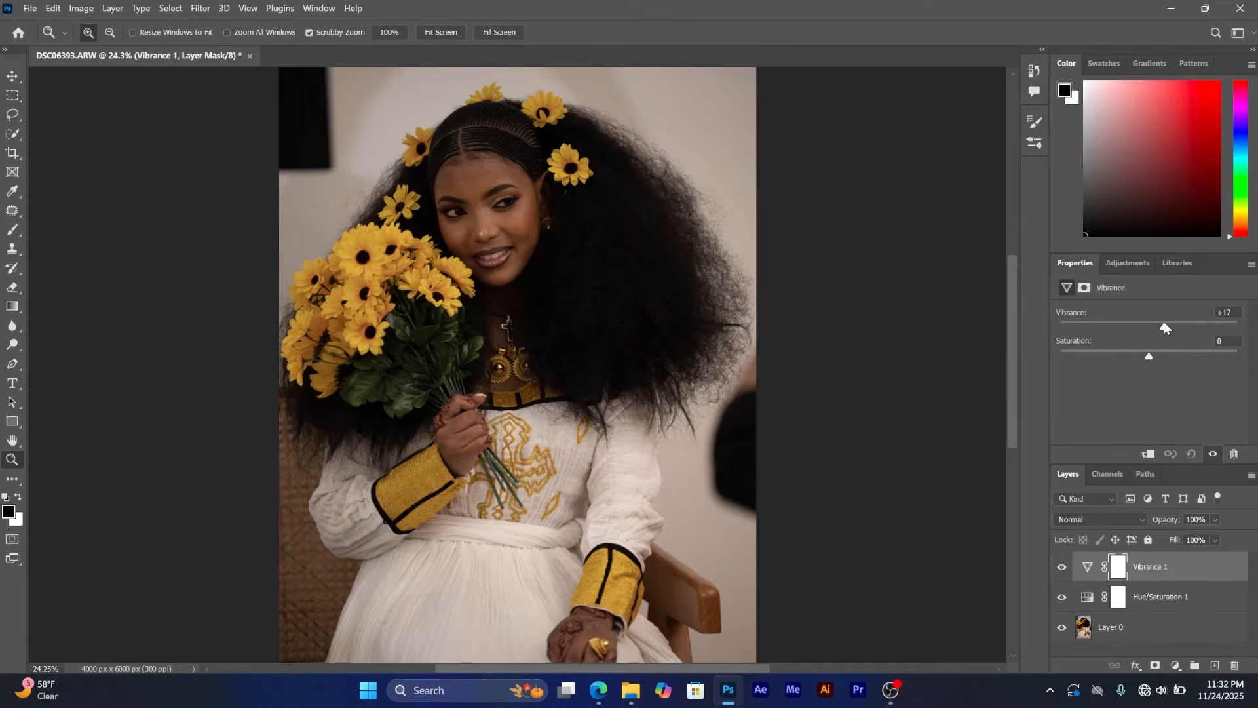
Add a Selective Color adjustment layer and set the Yellows to Cyan +26, Yellow +39 and Black -22.
click(1176, 666)
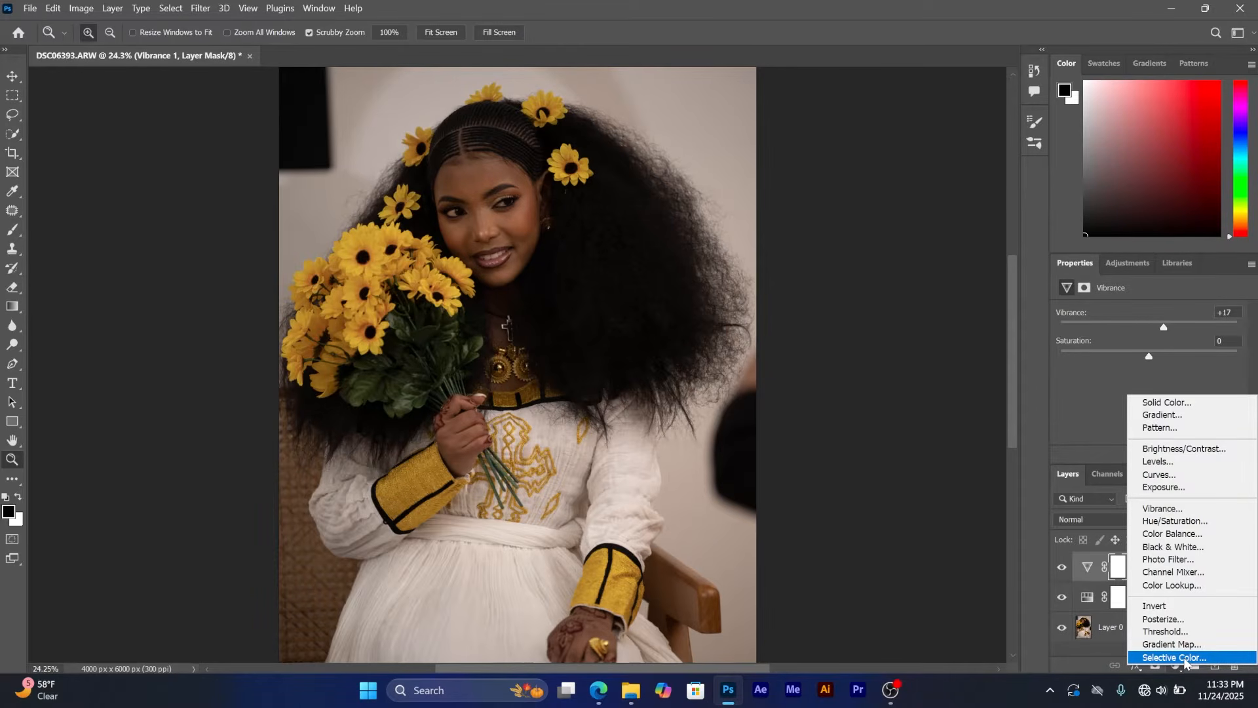
click(1184, 658)
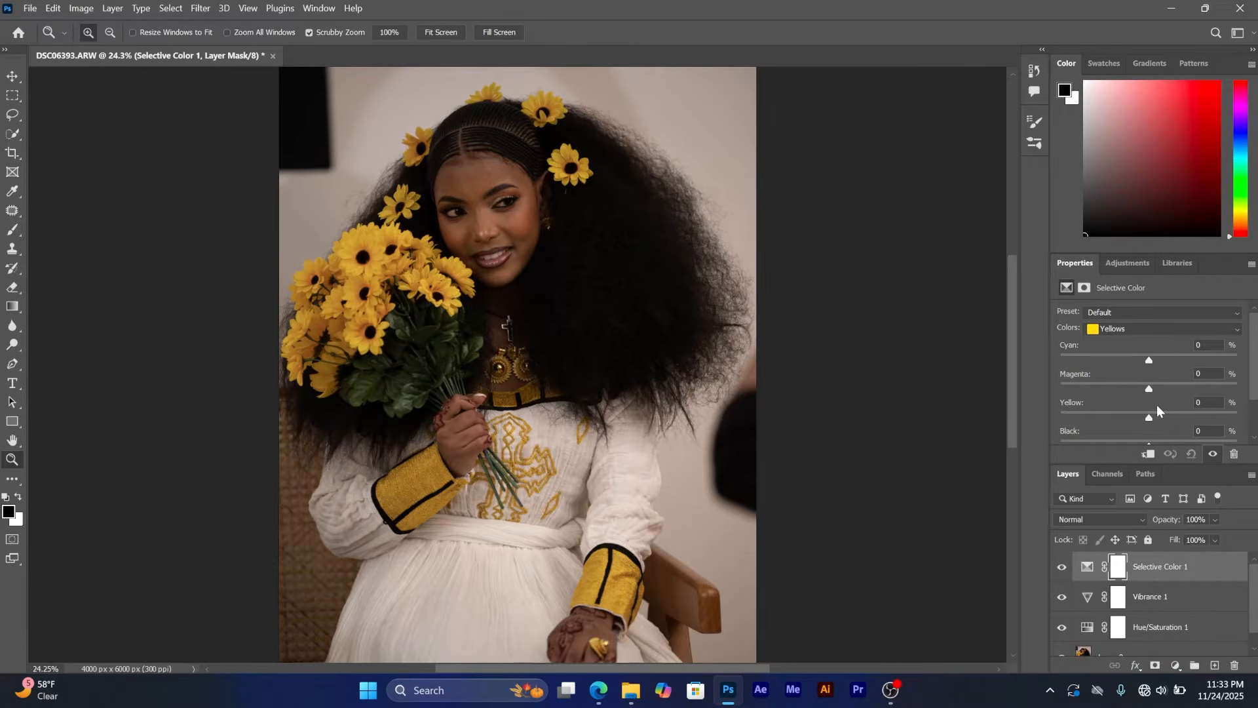
drag(1151, 416, 1180, 415)
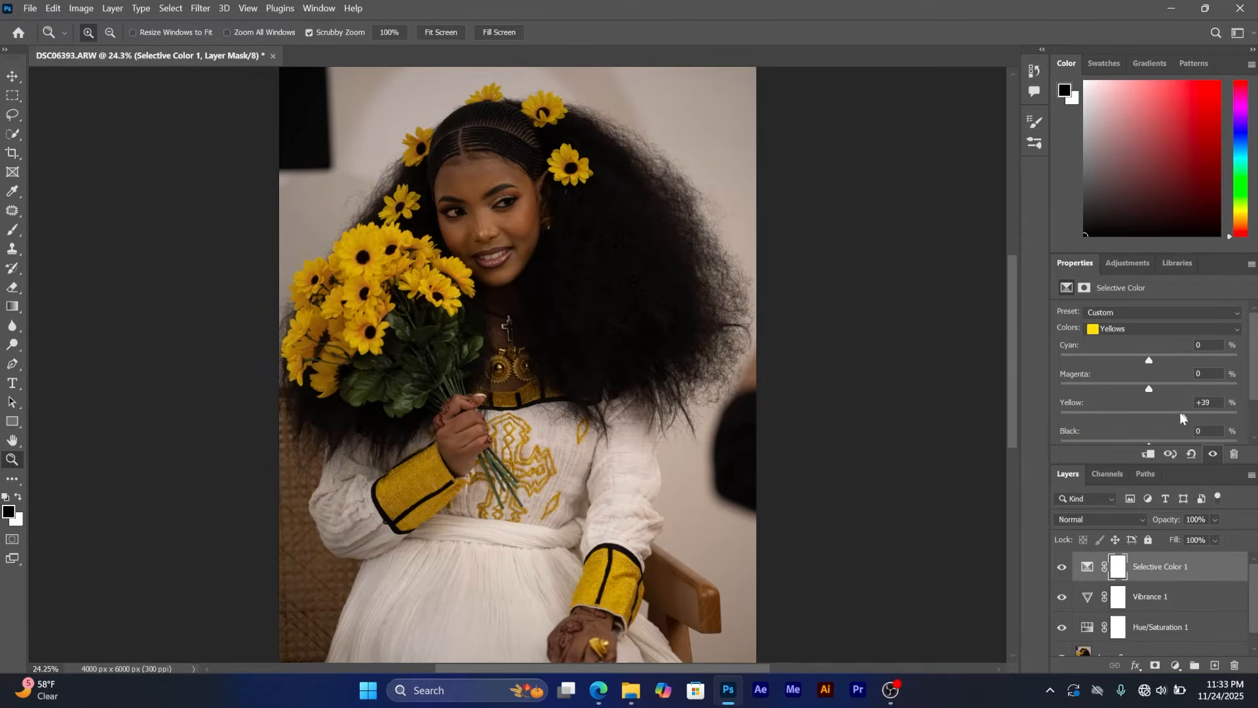
scroll(1150, 424, down, 2)
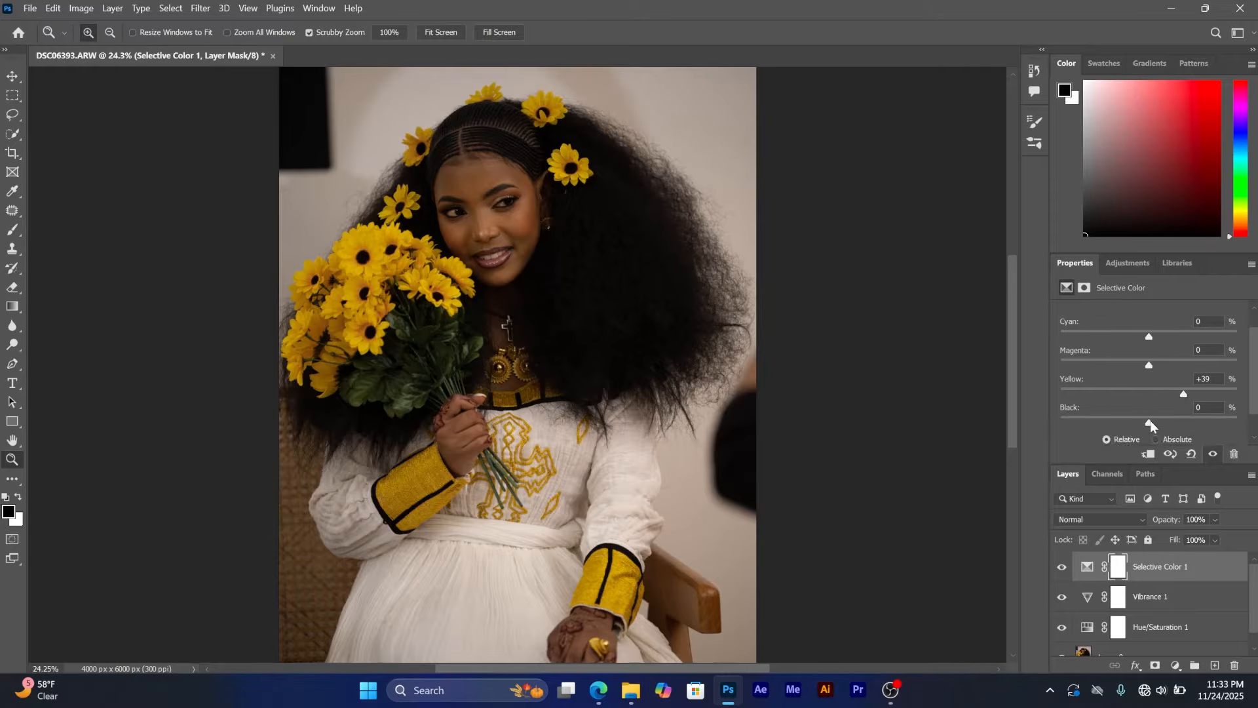
drag(1151, 422, 1130, 409)
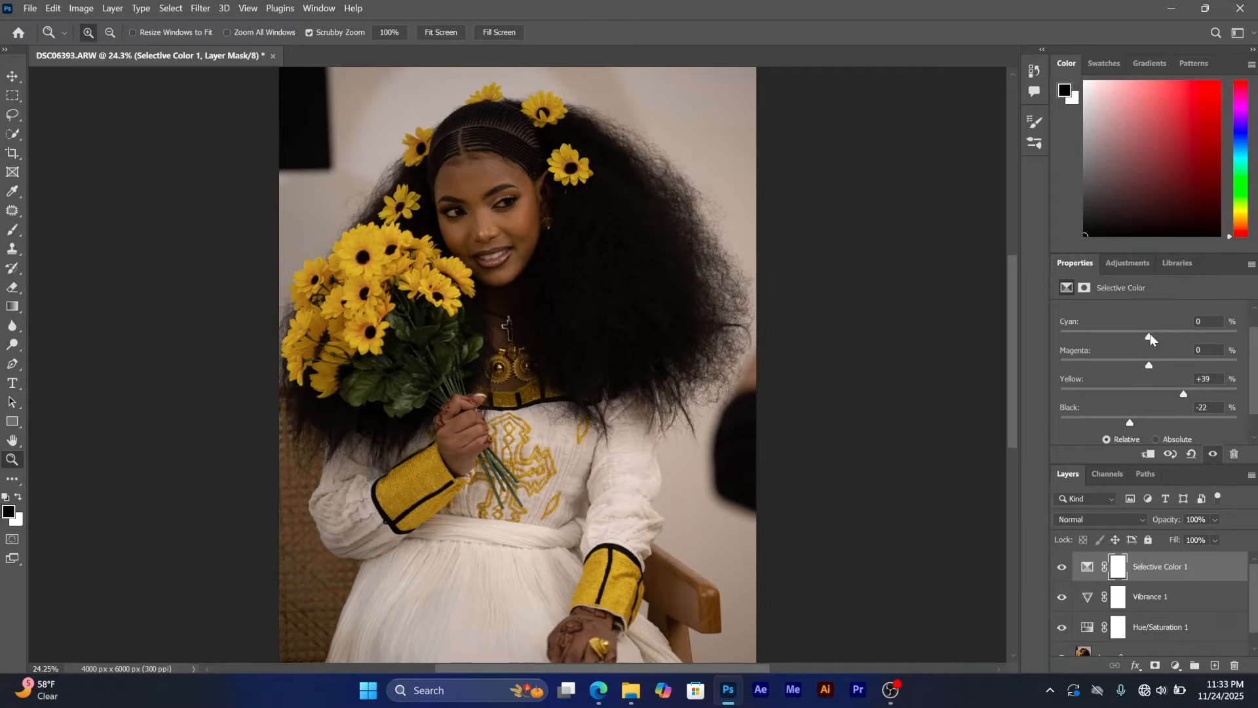
drag(1150, 332, 1173, 341)
Toggle the visibility of the Selective Color and Vibrance layers to compare the photo with and without them.
click(1061, 567)
click(1061, 566)
click(543, 247)
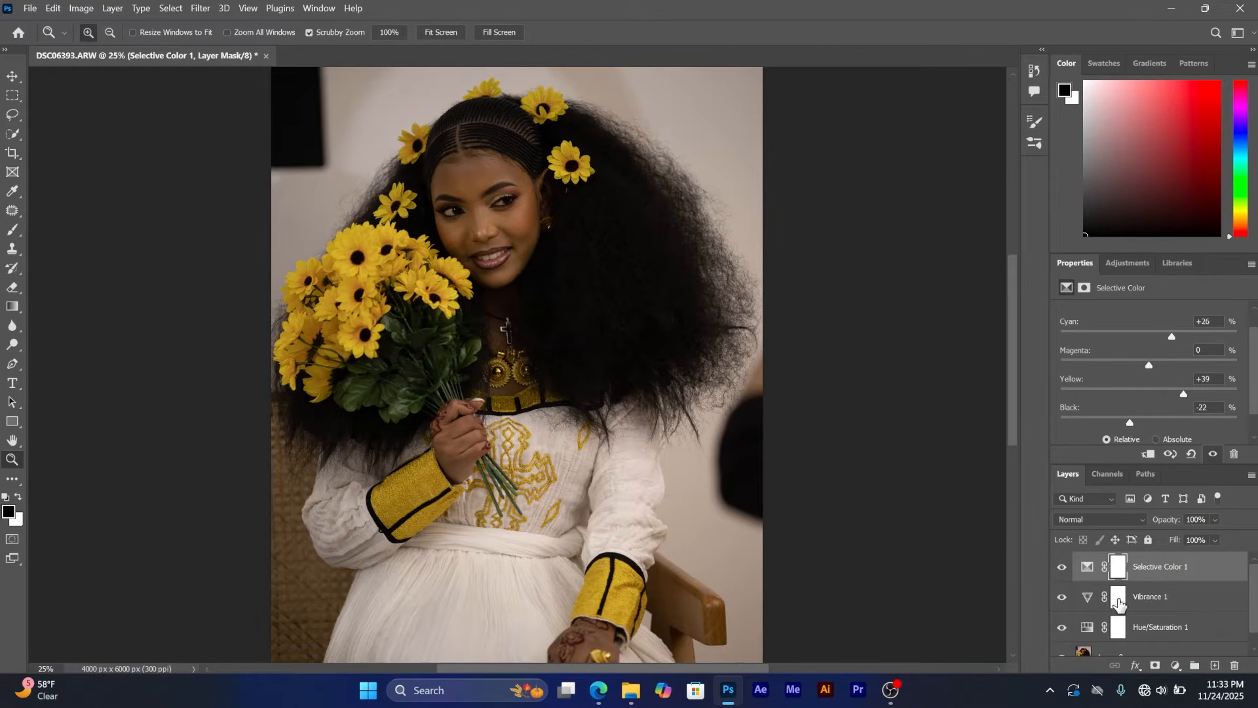
click(1062, 566)
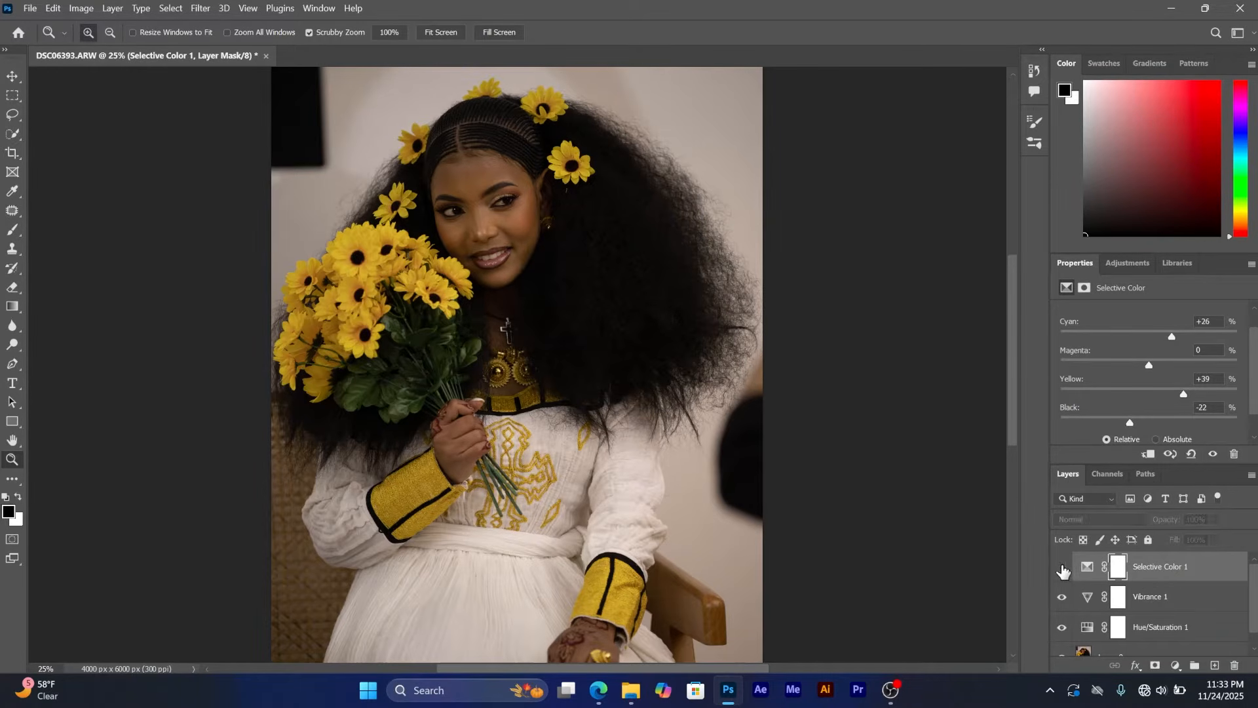
click(1062, 598)
scroll(1094, 626, down, 1)
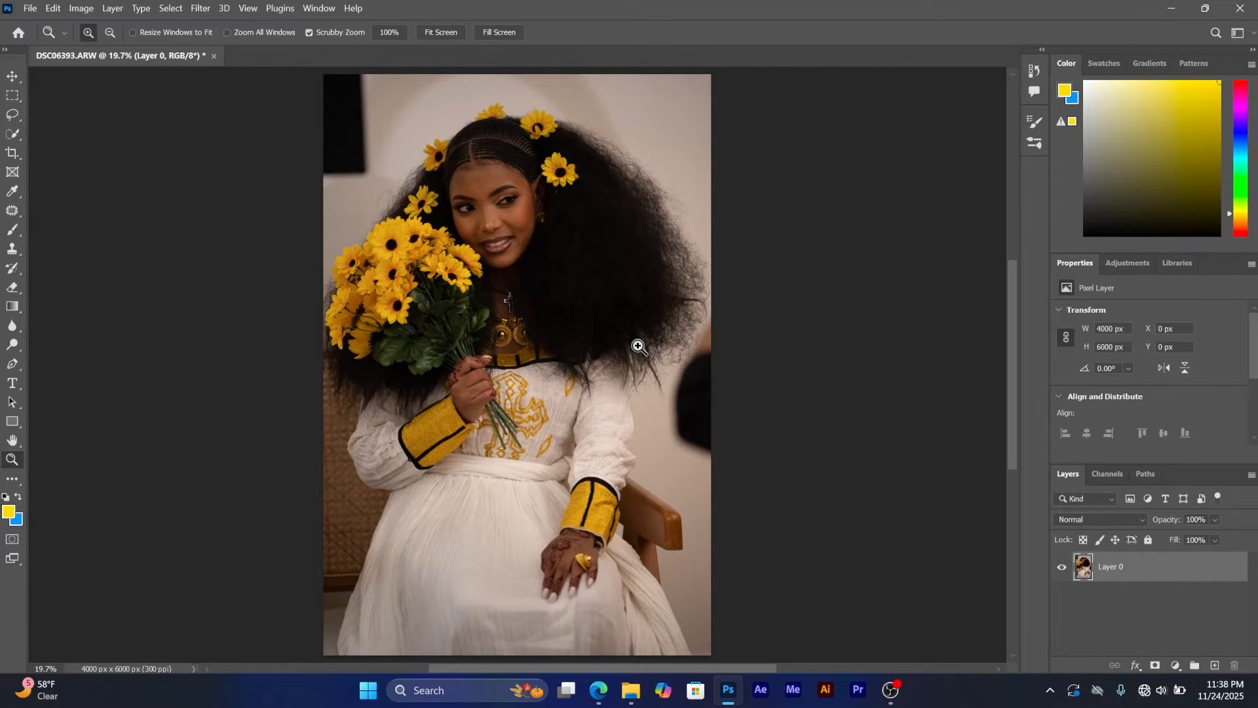
Duplicate Layer 0, invert the copy's colors and set its blend mode to Vivid Light.
key(ctrl+j)
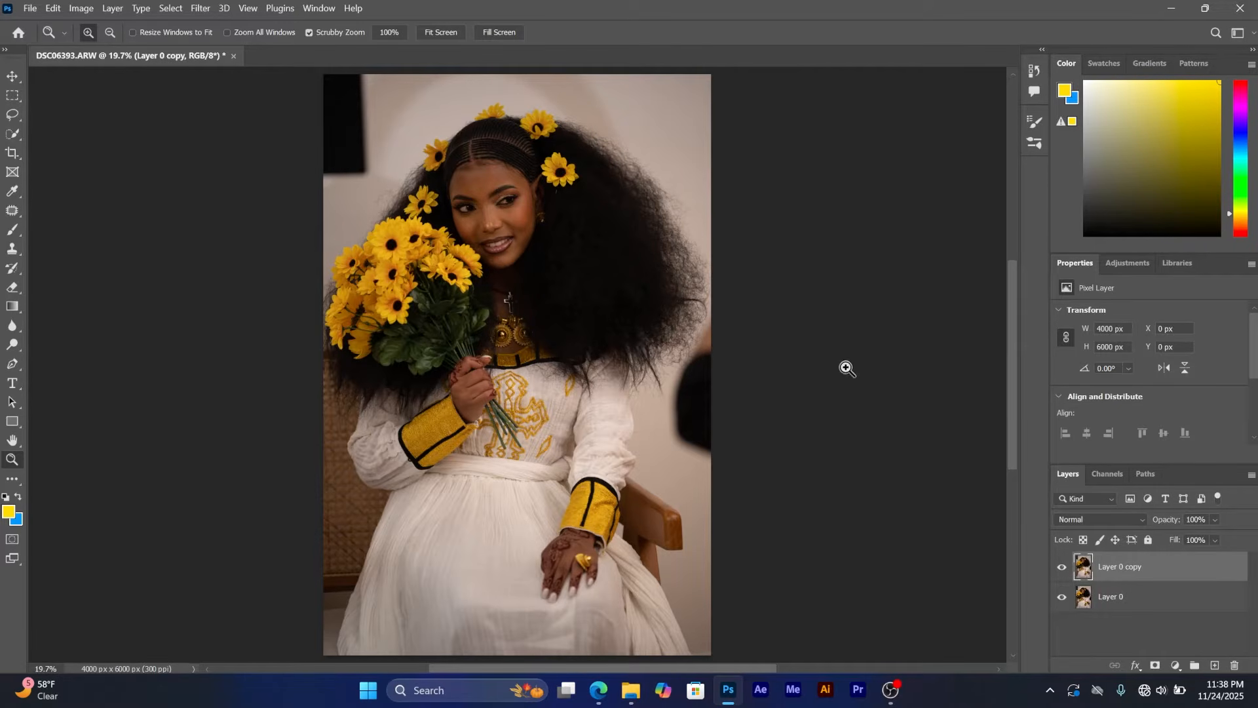
key(ctrl+i)
click(1098, 519)
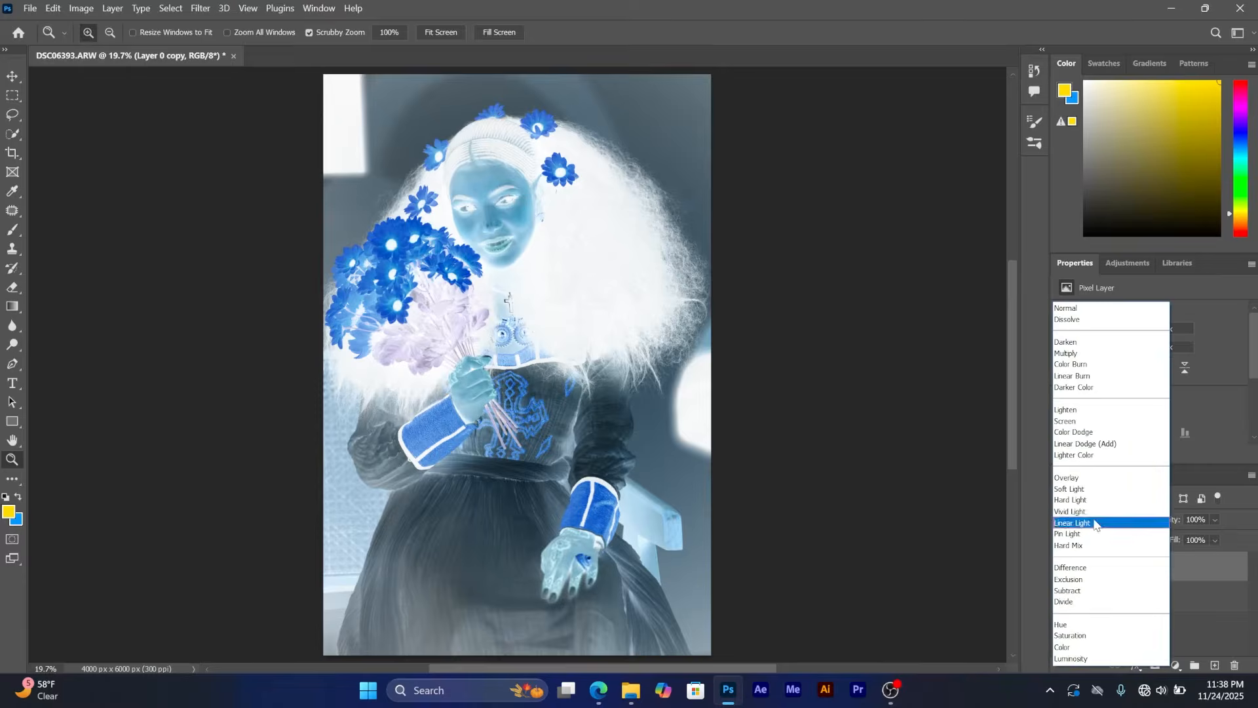
click(1079, 511)
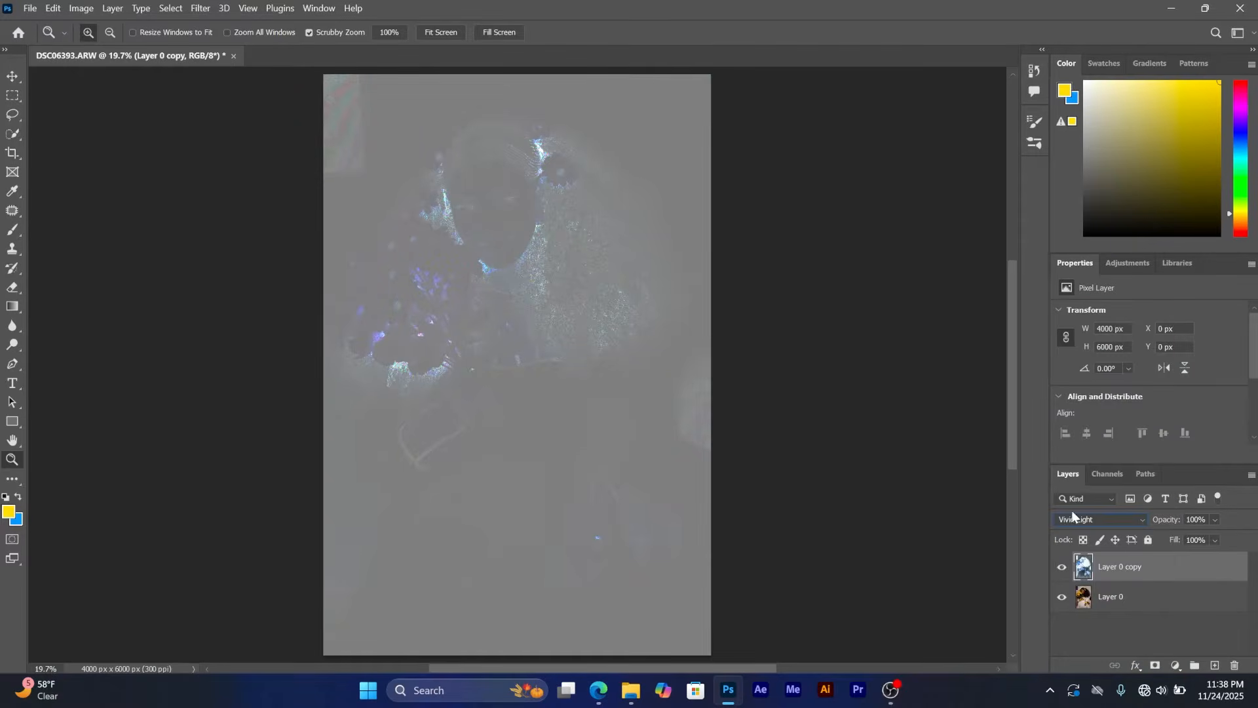
Apply a High Pass filter to the inverted copy, raising the radius until the skin looks smooth.
click(200, 8)
mouse_move(334, 306)
click(411, 322)
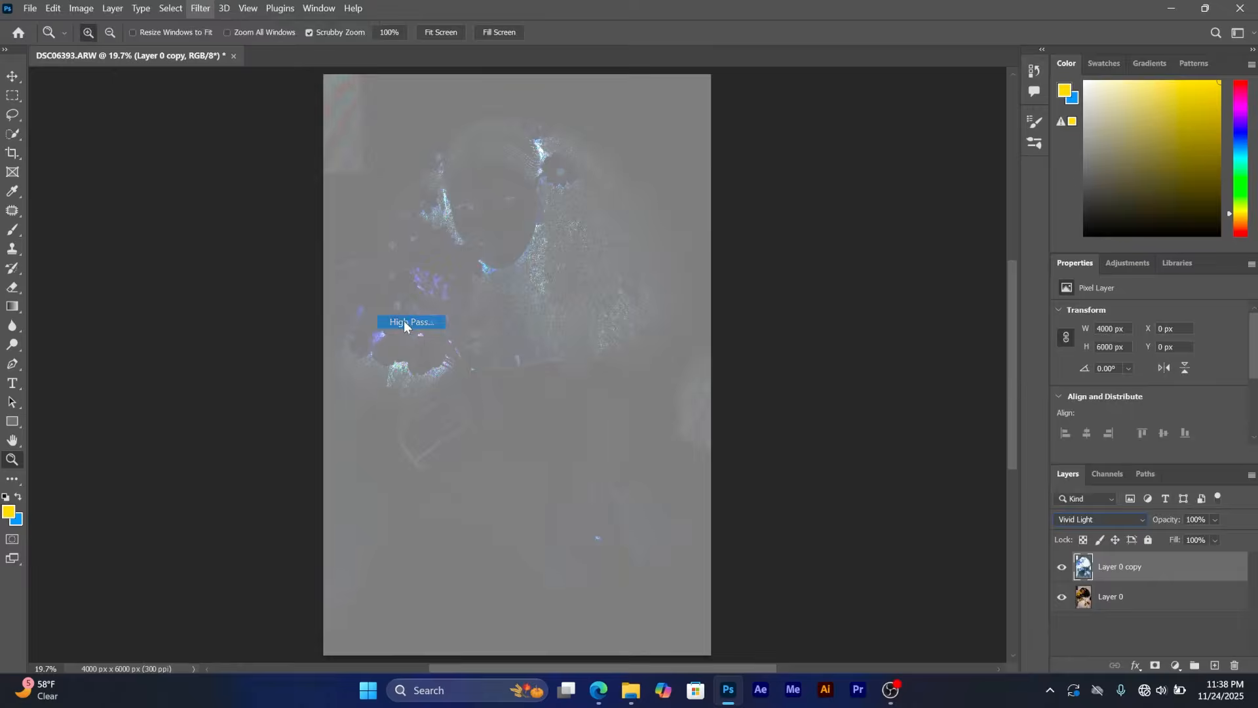
drag(614, 131, 719, 111)
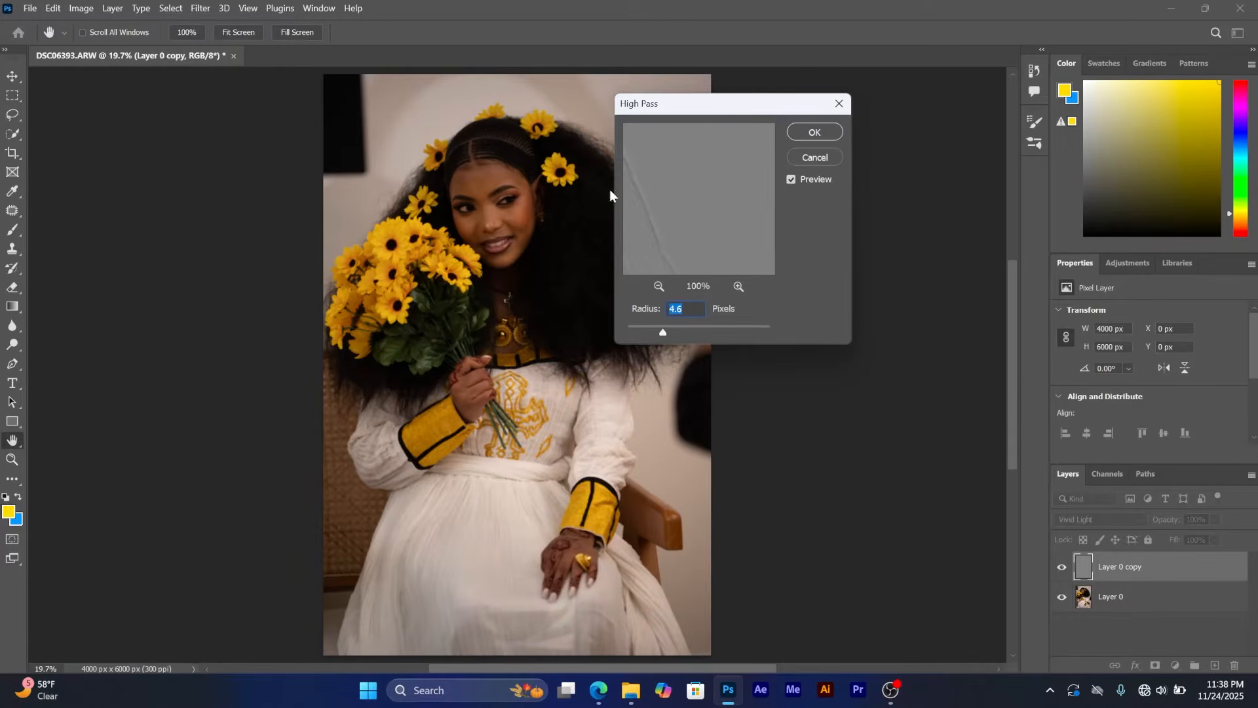
mouse_move(663, 333)
mouse_down()
mouse_move(628, 334)
mouse_move(669, 334)
mouse_up()
drag(671, 216, 758, 205)
drag(684, 333, 681, 332)
click(815, 132)
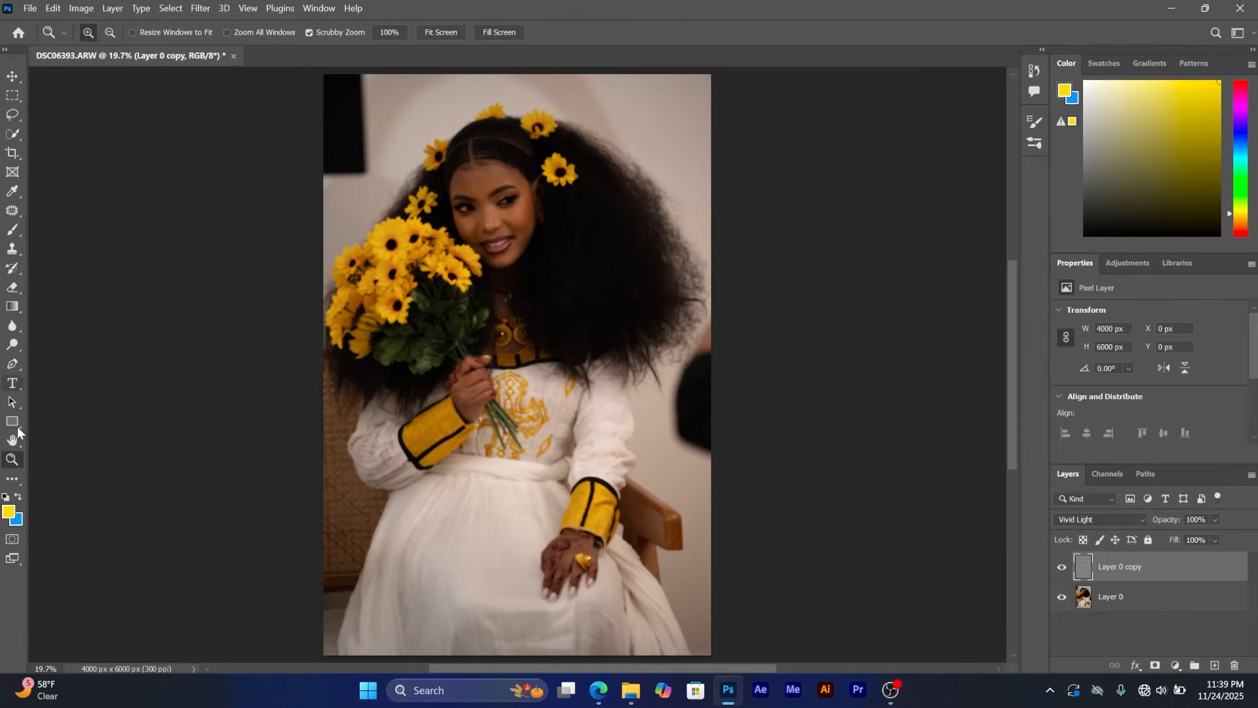
Apply a Gaussian Blur with a 4.0-pixel radius to Layer 0 copy to bring back skin texture.
drag(466, 188, 501, 191)
click(200, 8)
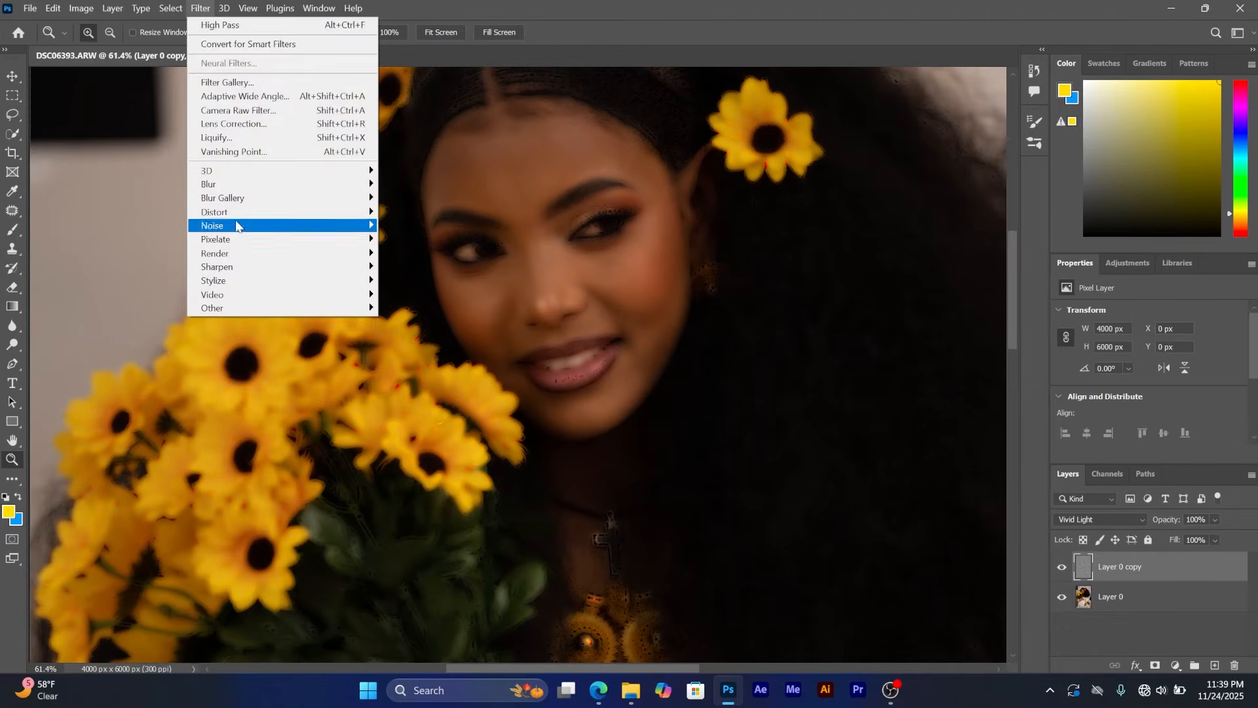
mouse_move(229, 186)
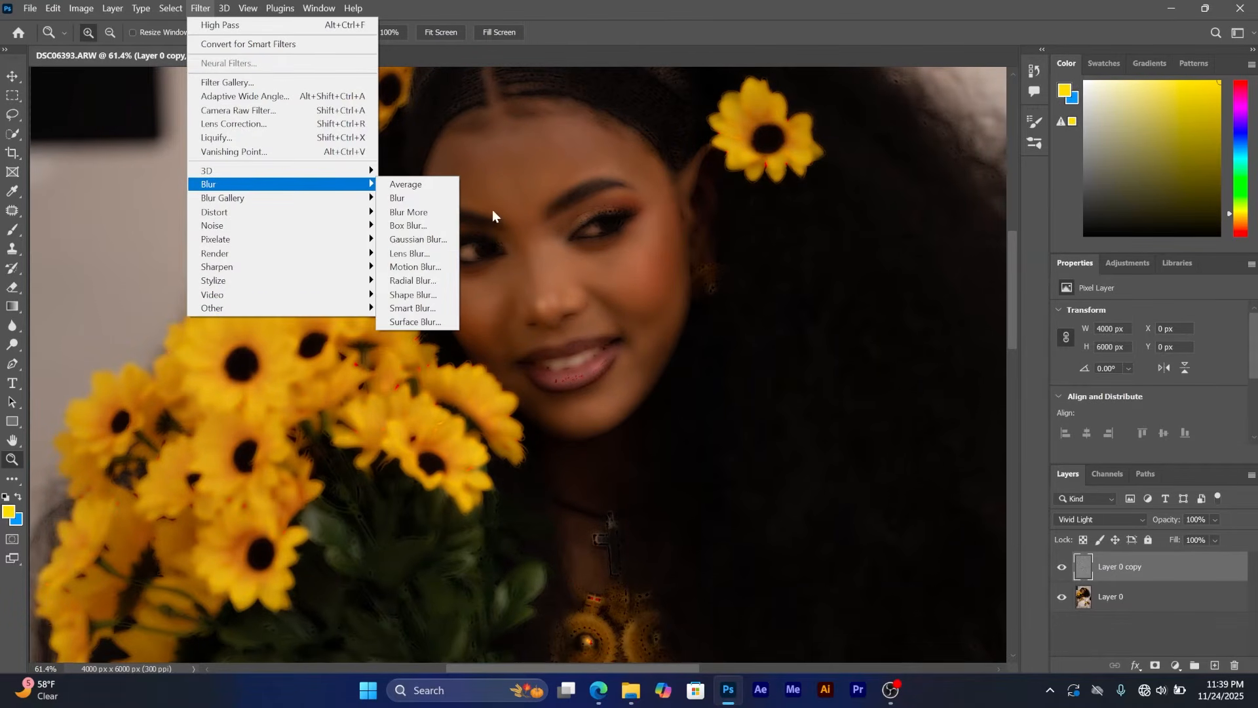
click(415, 238)
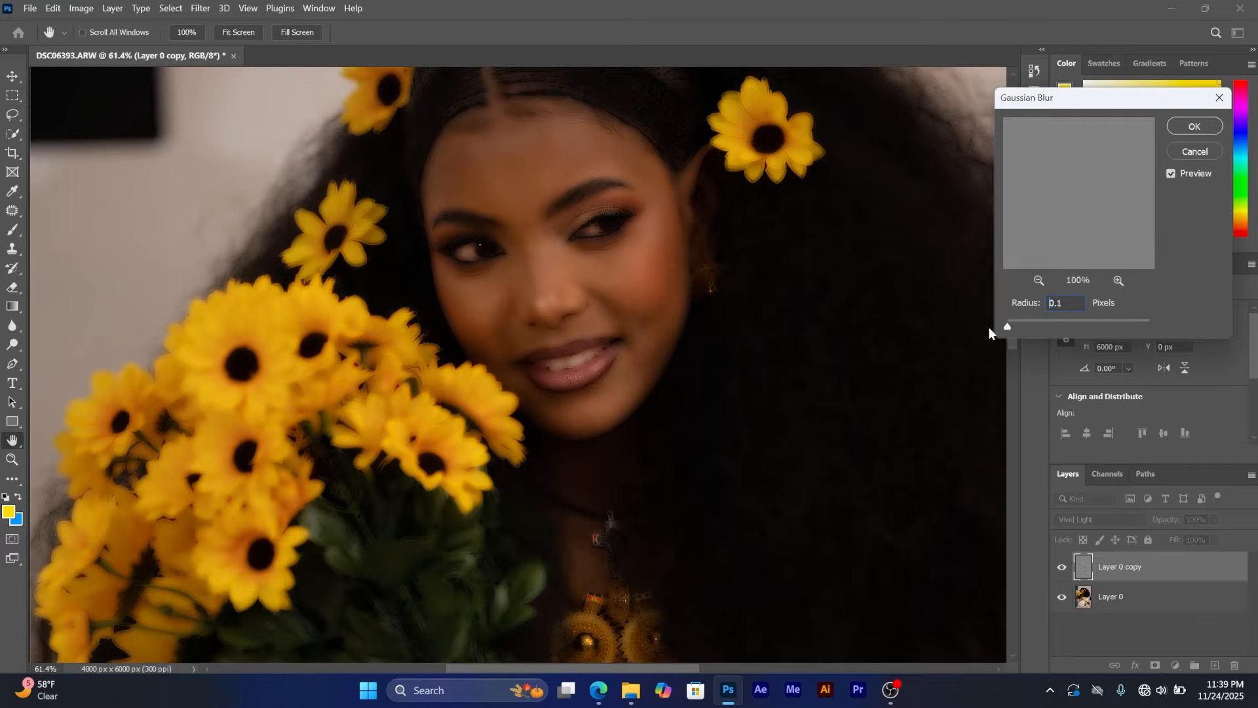
drag(1007, 326, 1036, 328)
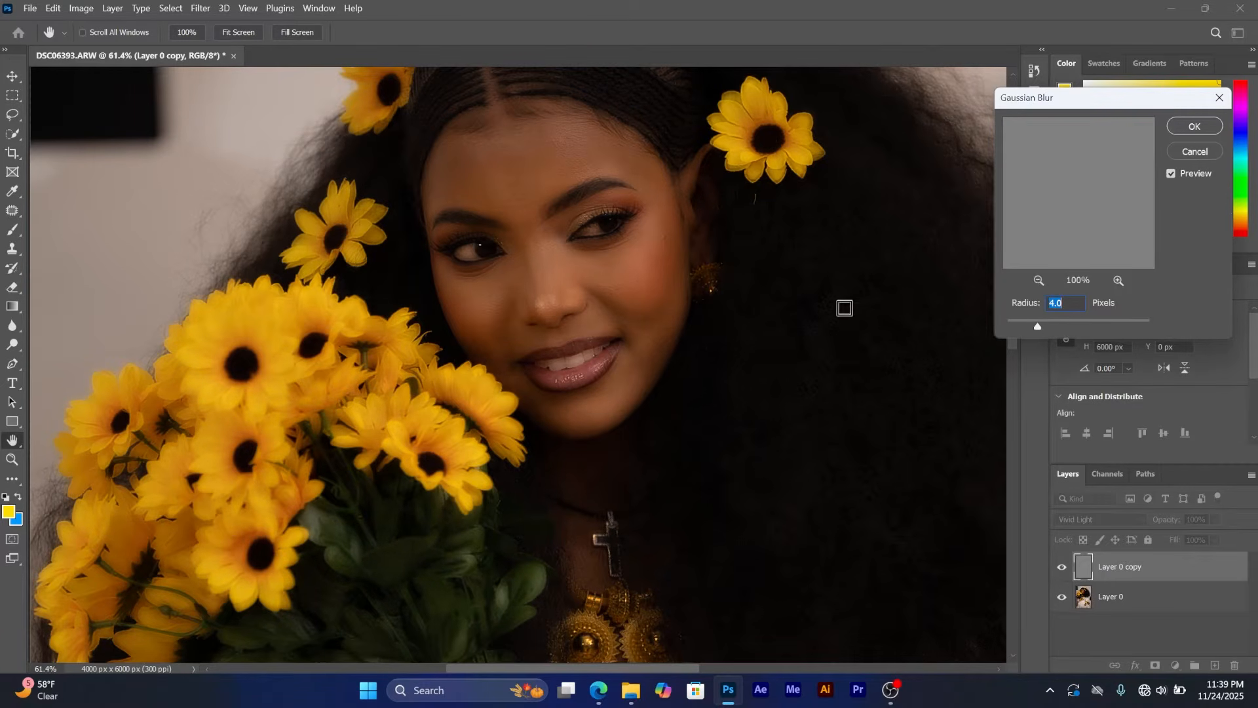
click(1202, 127)
key(z)
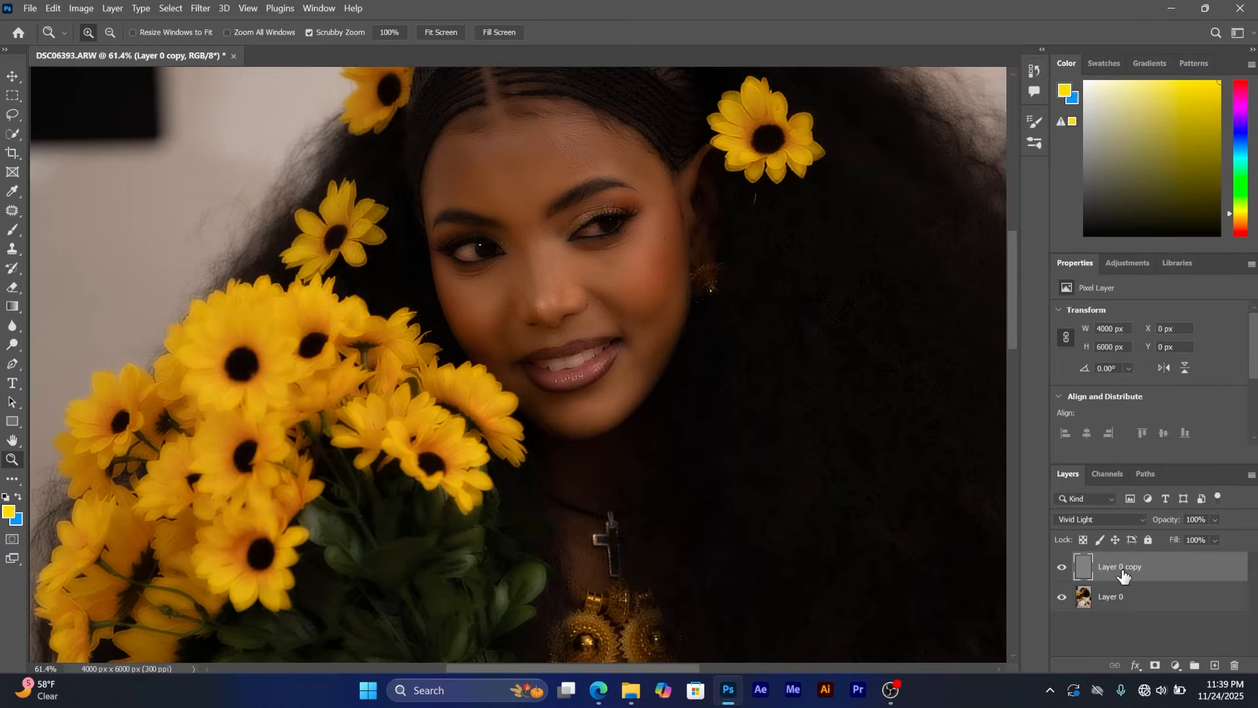
Add a layer mask to Layer 0 copy and invert it to black to hide the smoothing effect.
click(1155, 665)
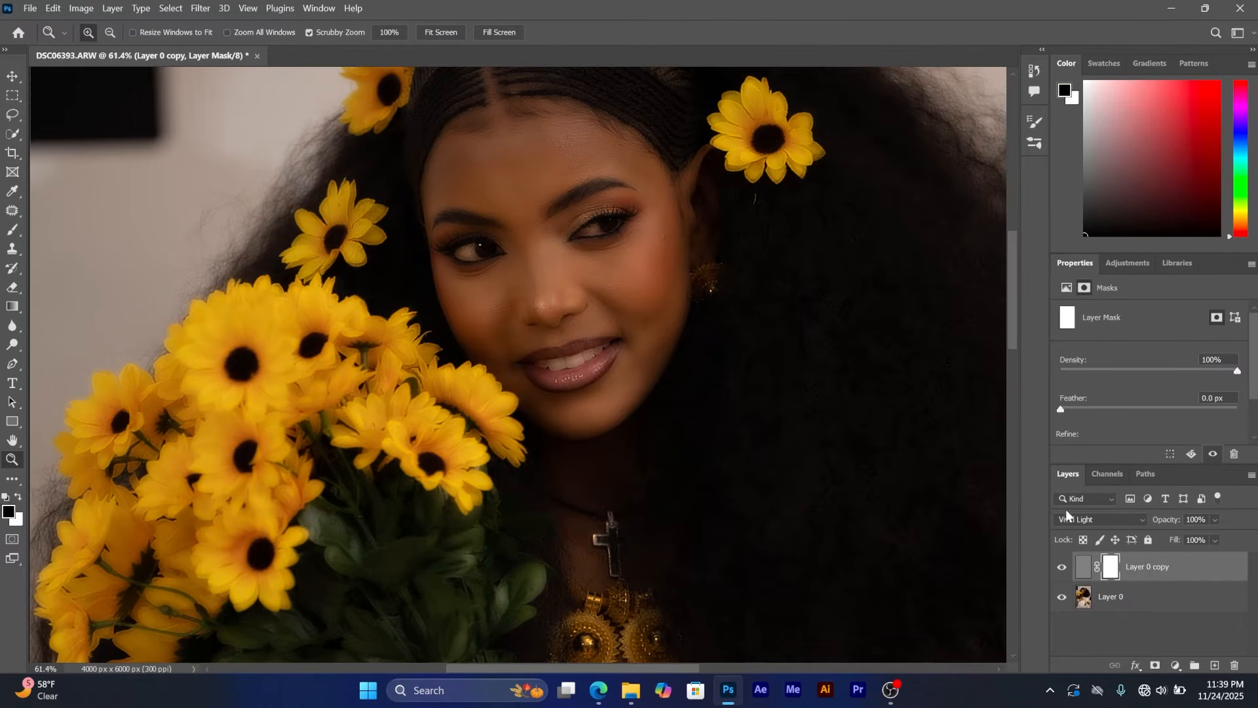
key(ctrl+i)
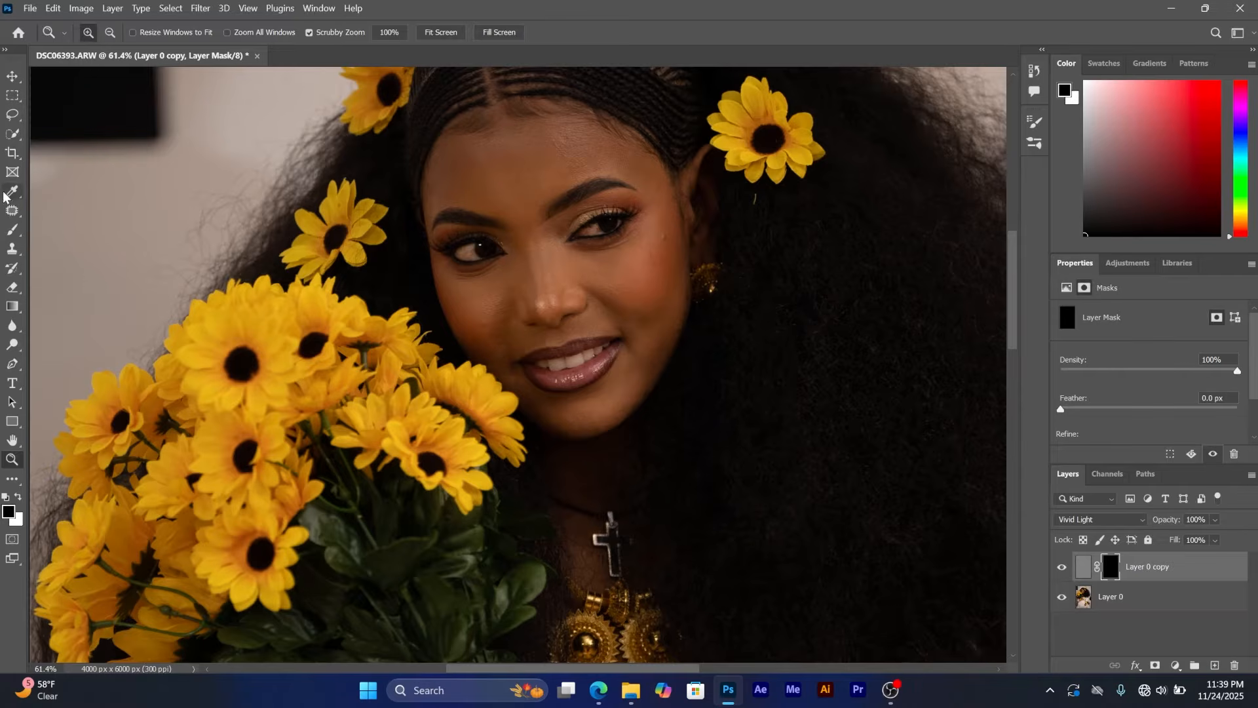
Prepare the Brush tool for painting on the face mask, with white as foreground color and a 73 px size.
click(12, 230)
scroll(531, 174, up, 1)
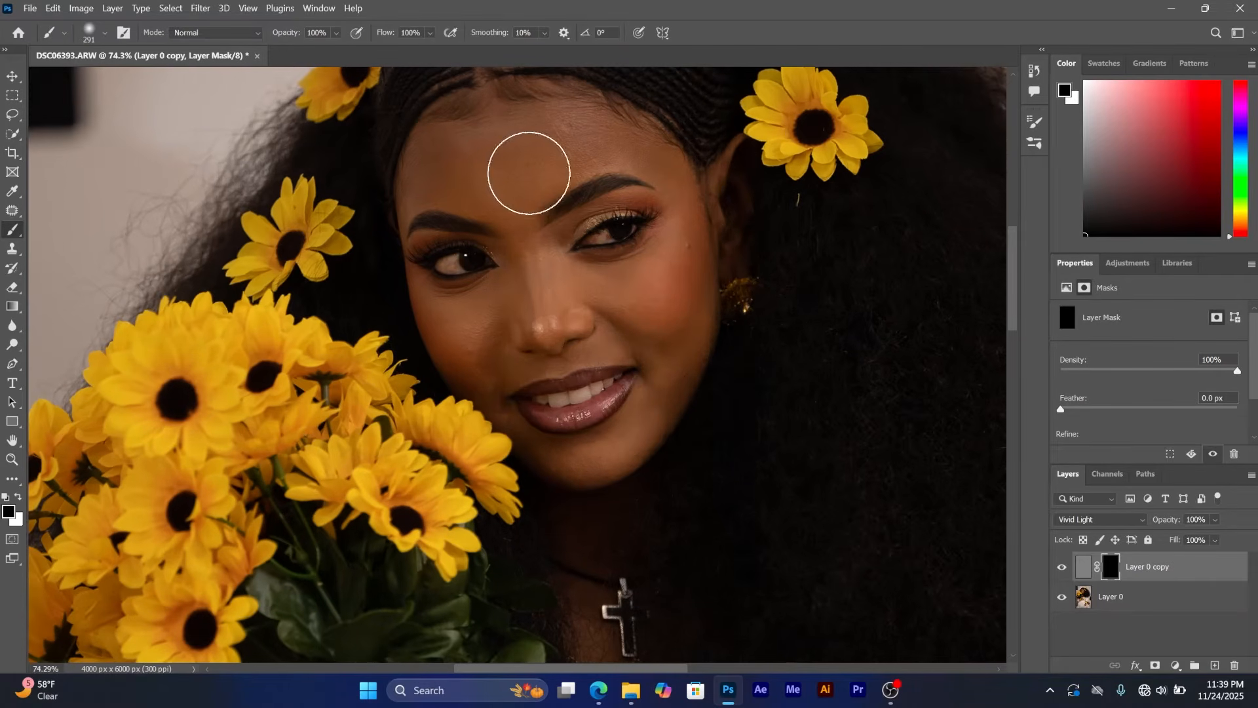
right_click(534, 174)
drag(651, 209, 636, 209)
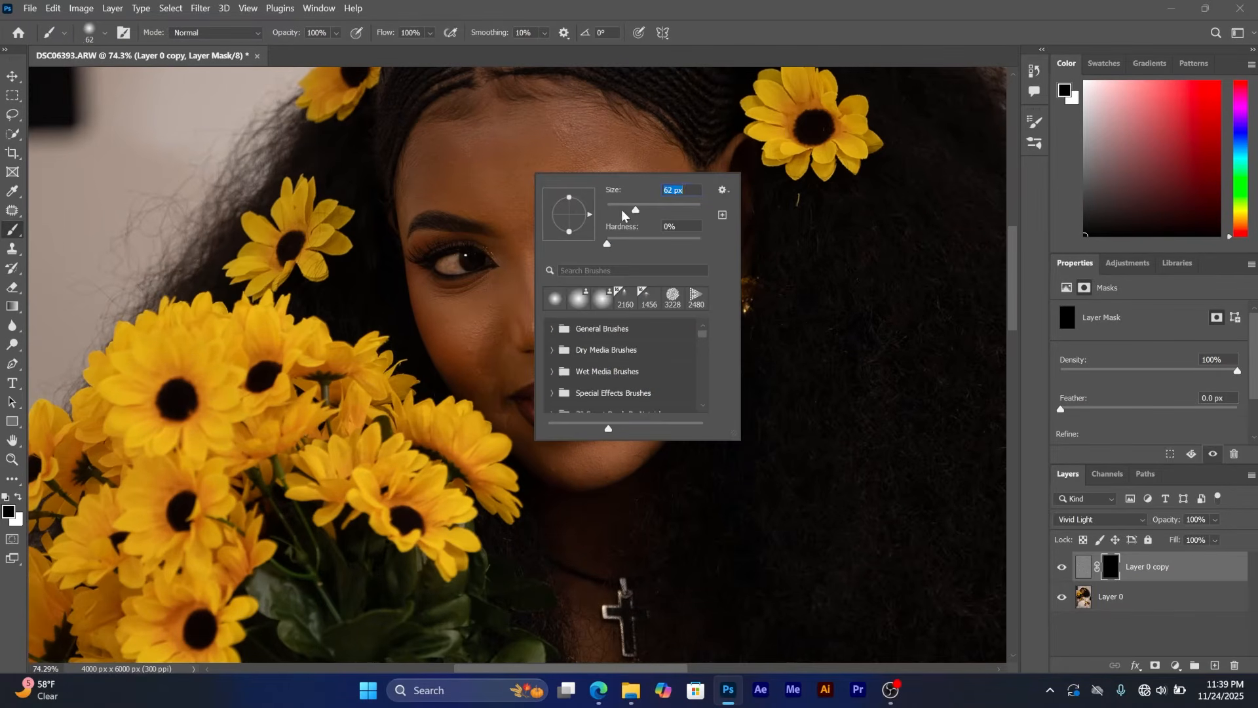
click(18, 497)
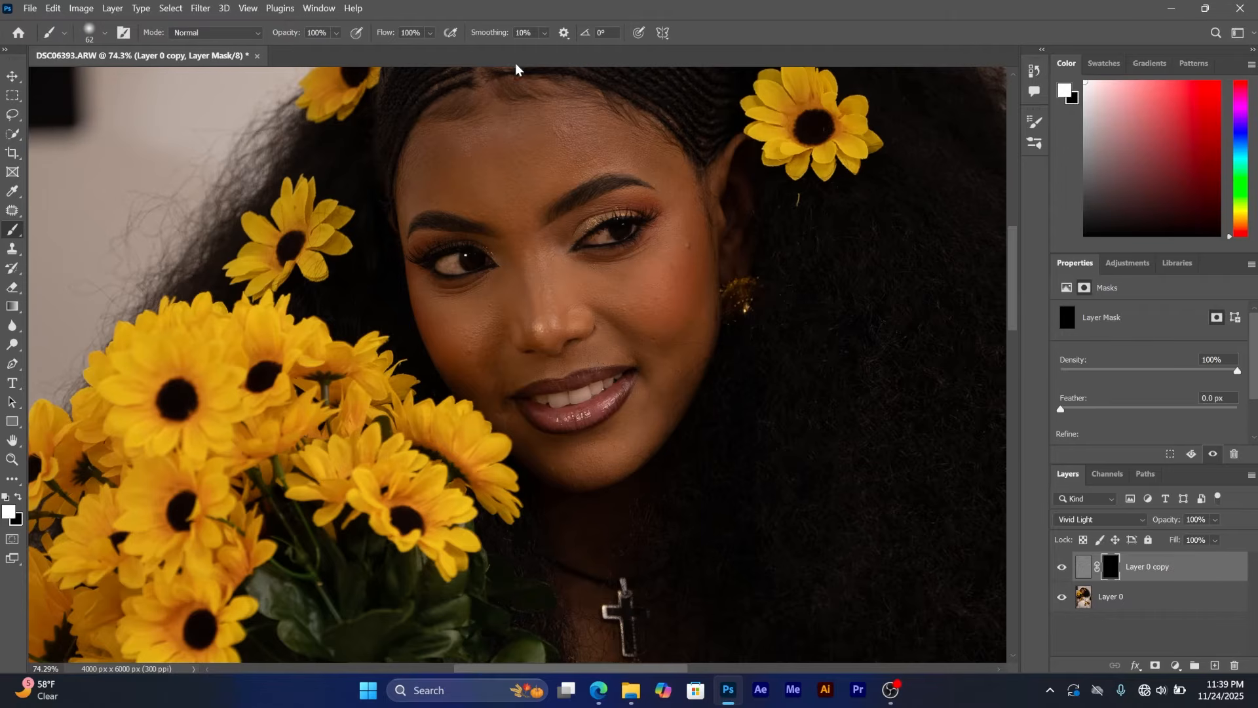
right_click(502, 188)
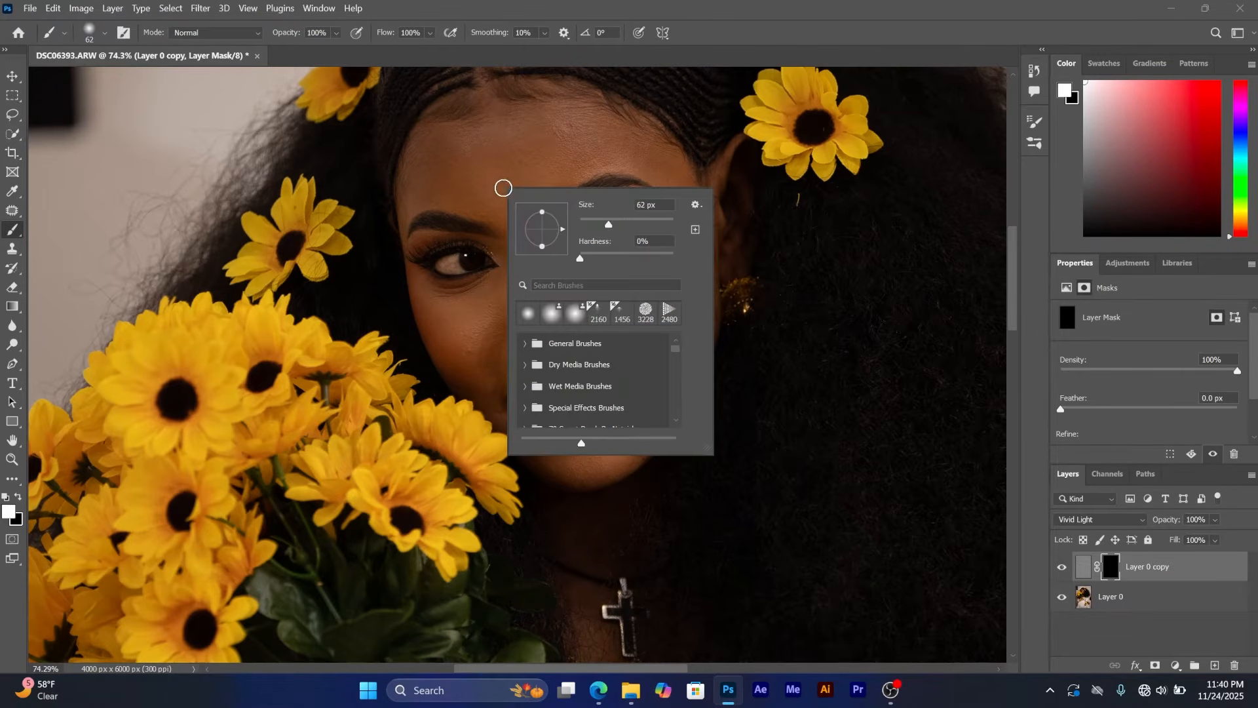
drag(610, 230, 617, 231)
click(541, 156)
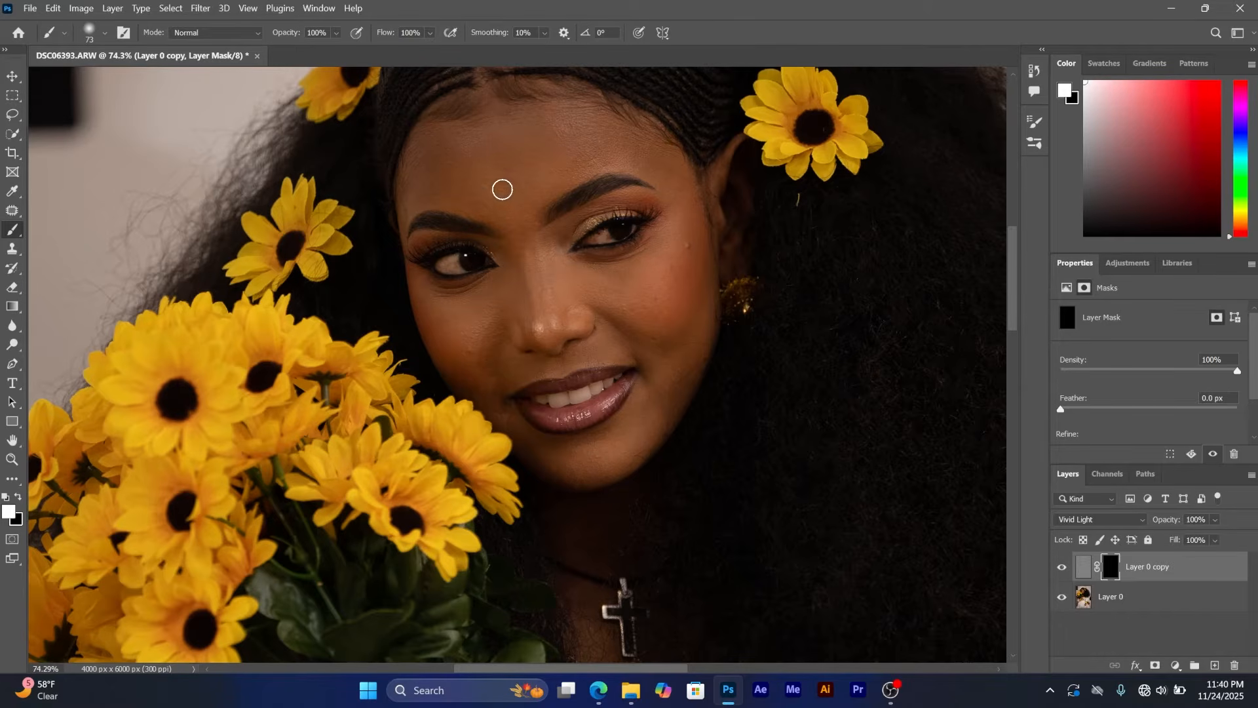
Compare the face with and without the skin smoothing by toggling the visibility of Layer 0 copy.
click(1062, 567)
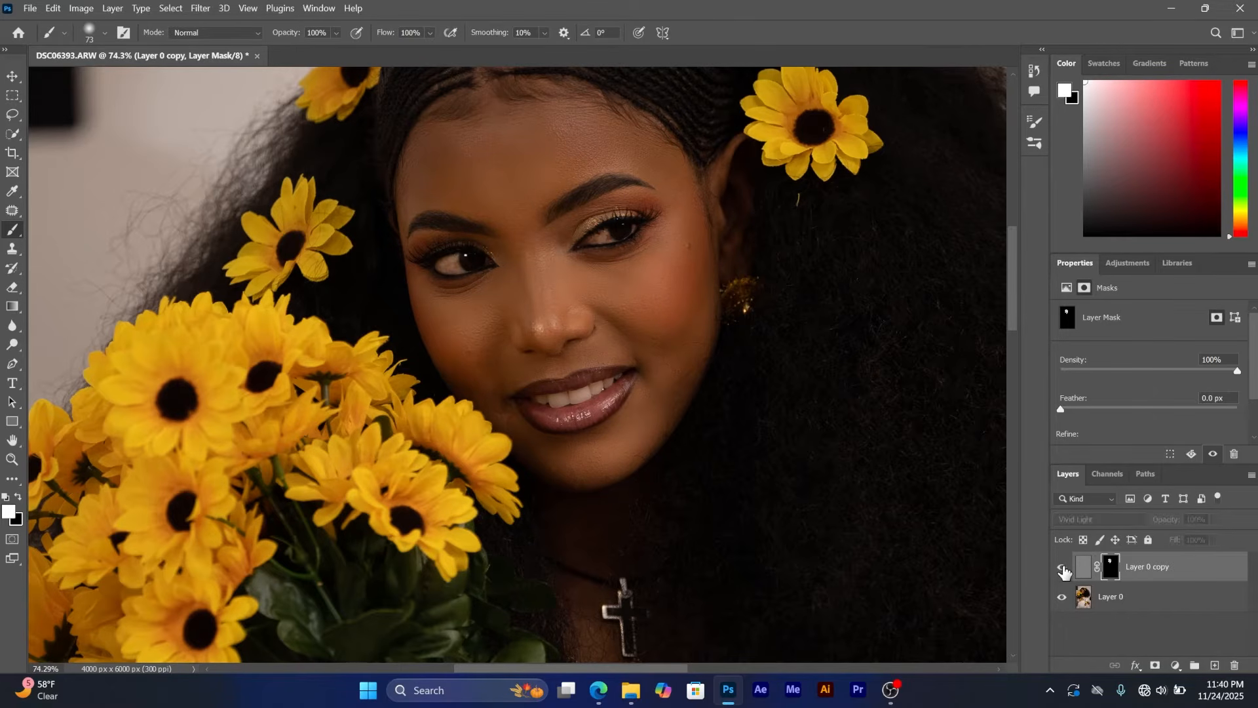
click(1062, 567)
click(1063, 568)
click(1062, 567)
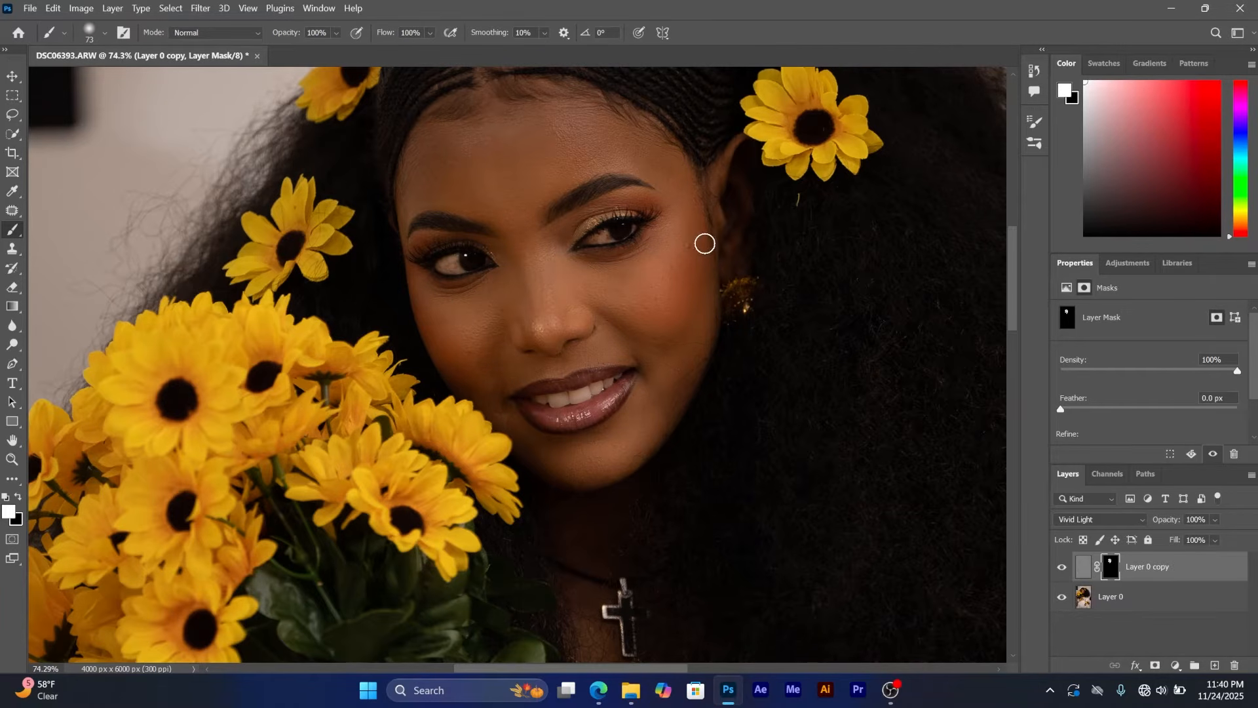
Create a new layer above Layer 0 copy and stamp a merged copy of all visible layers onto it.
click(1215, 666)
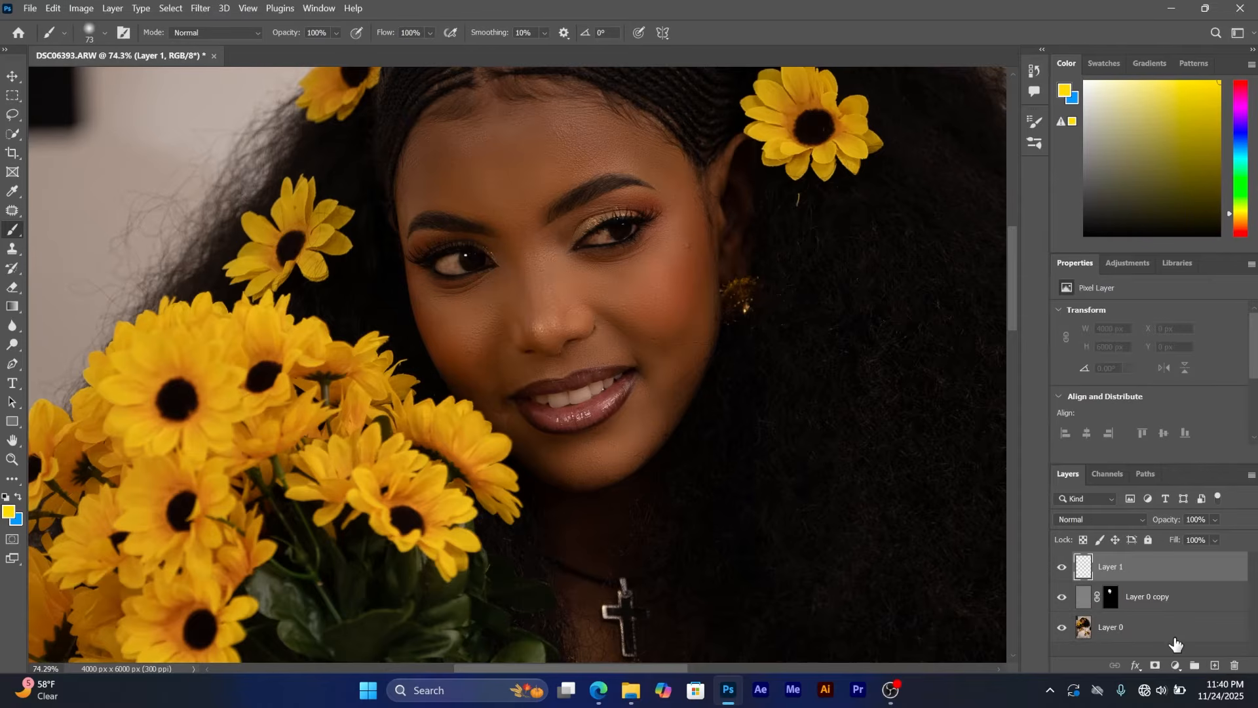
key(ctrl+alt+shift+e)
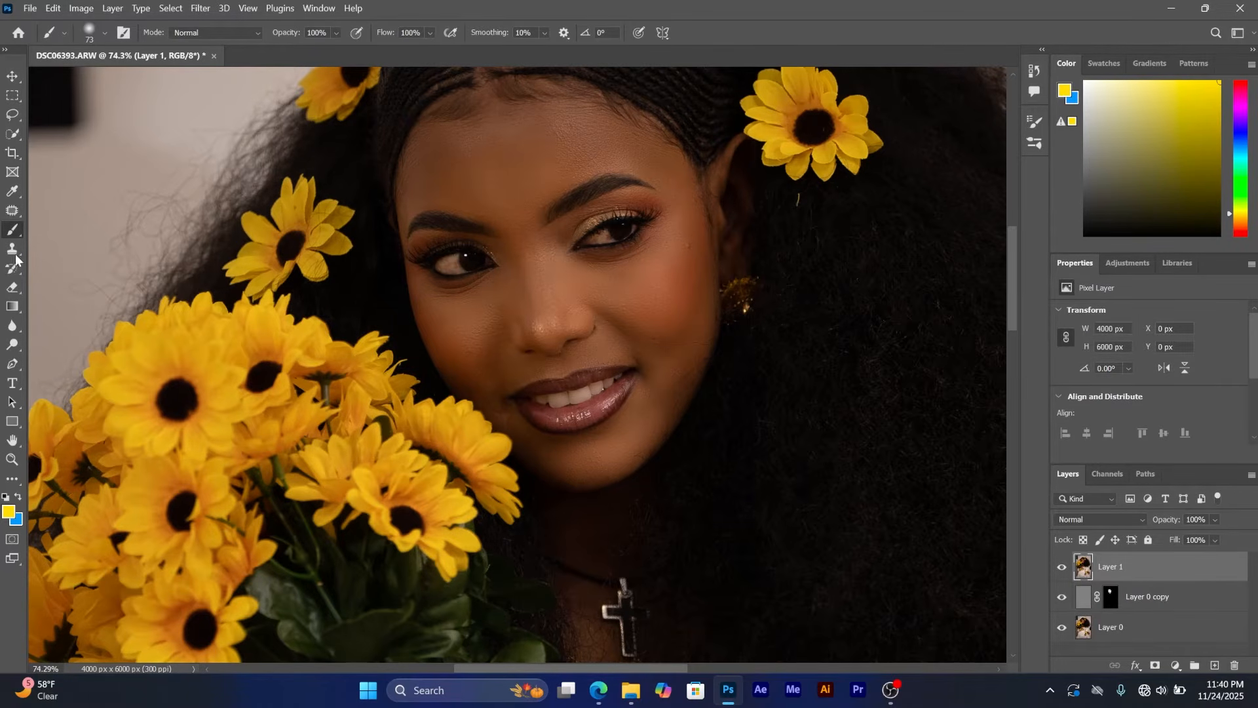
Remove the blemishes on the cheek beside the ear with the Patch tool on Layer 1.
click(12, 211)
right_click(22, 213)
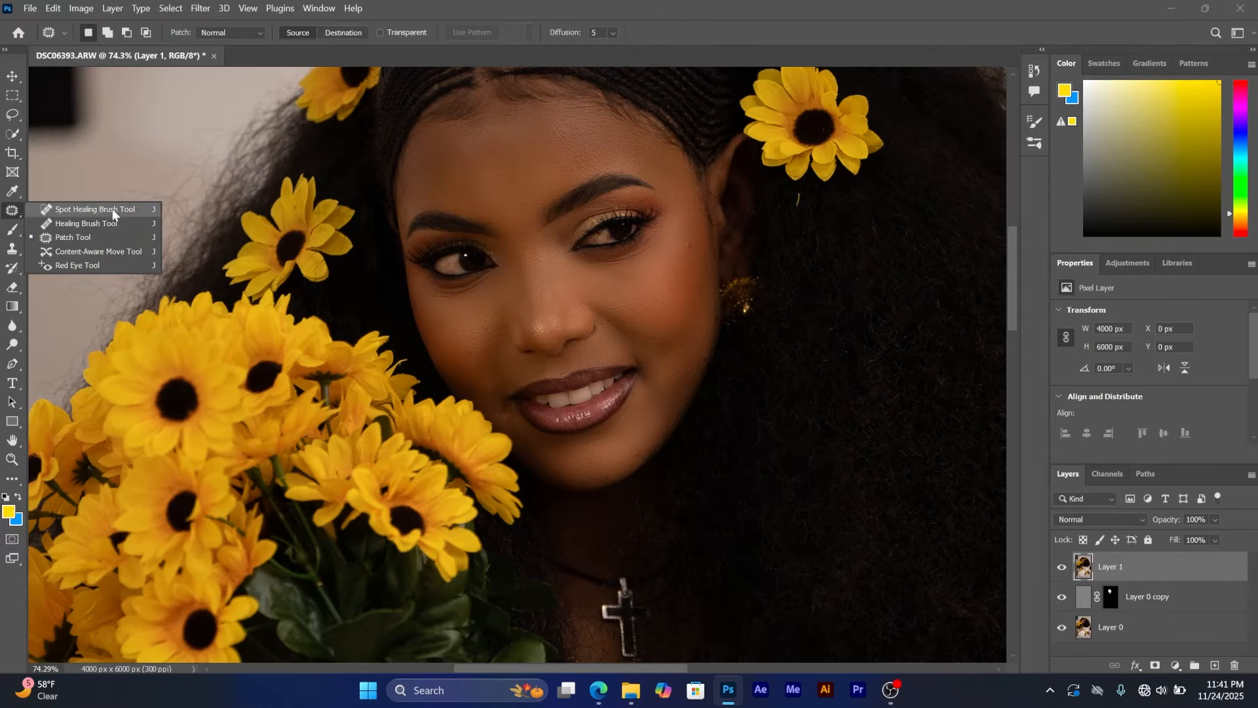
click(72, 238)
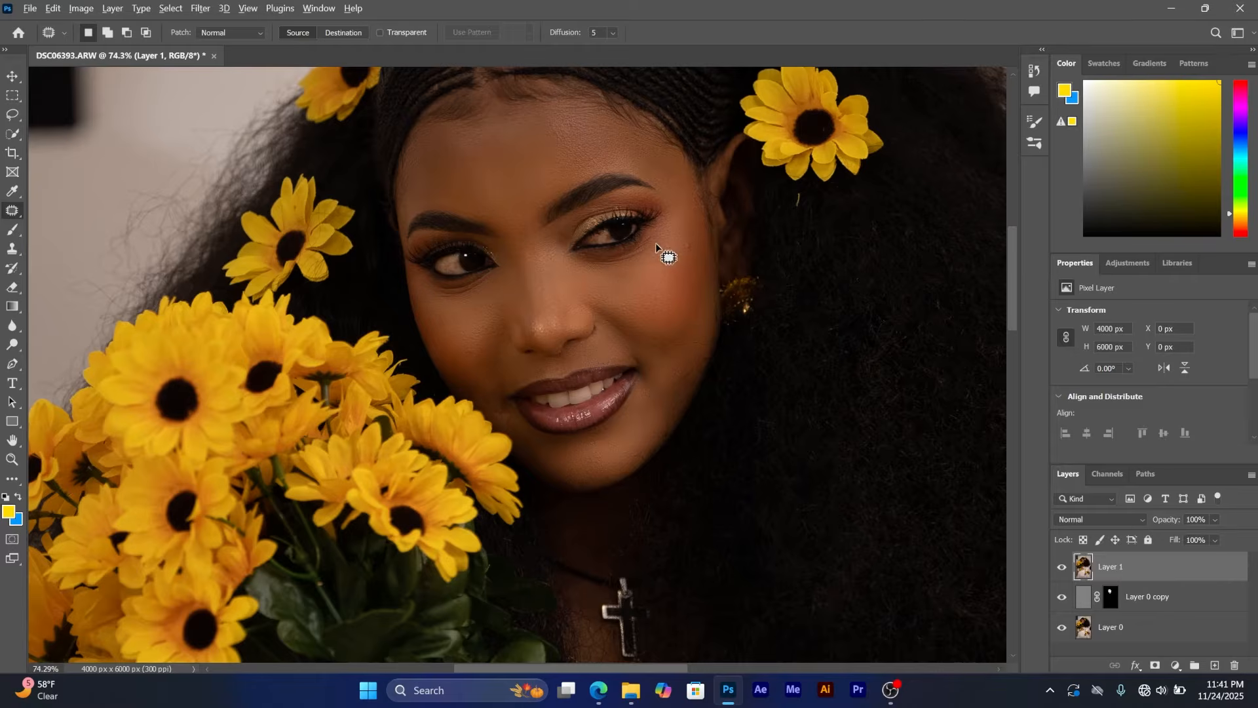
scroll(686, 244, up, 1)
scroll(686, 244, up, 1)
mouse_move(688, 241)
mouse_down()
mouse_move(676, 243)
mouse_move(693, 251)
mouse_move(689, 226)
mouse_up()
key(ctrl+d)
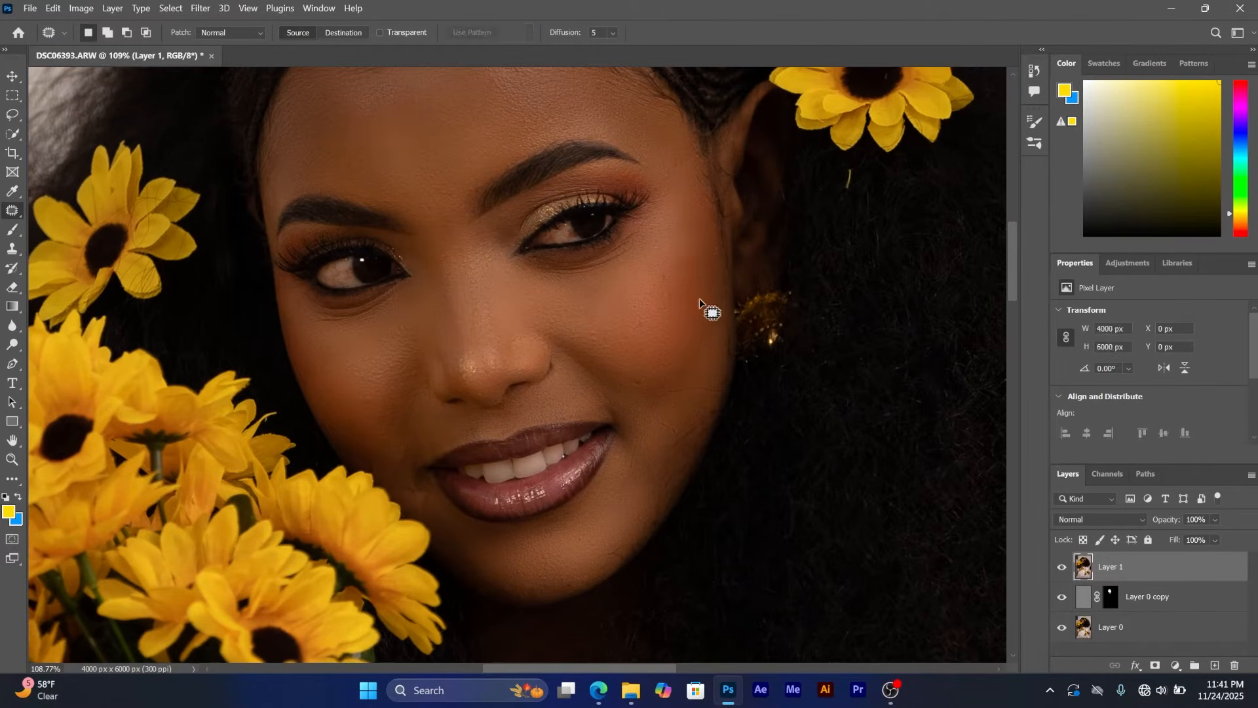
drag(690, 272, 711, 260)
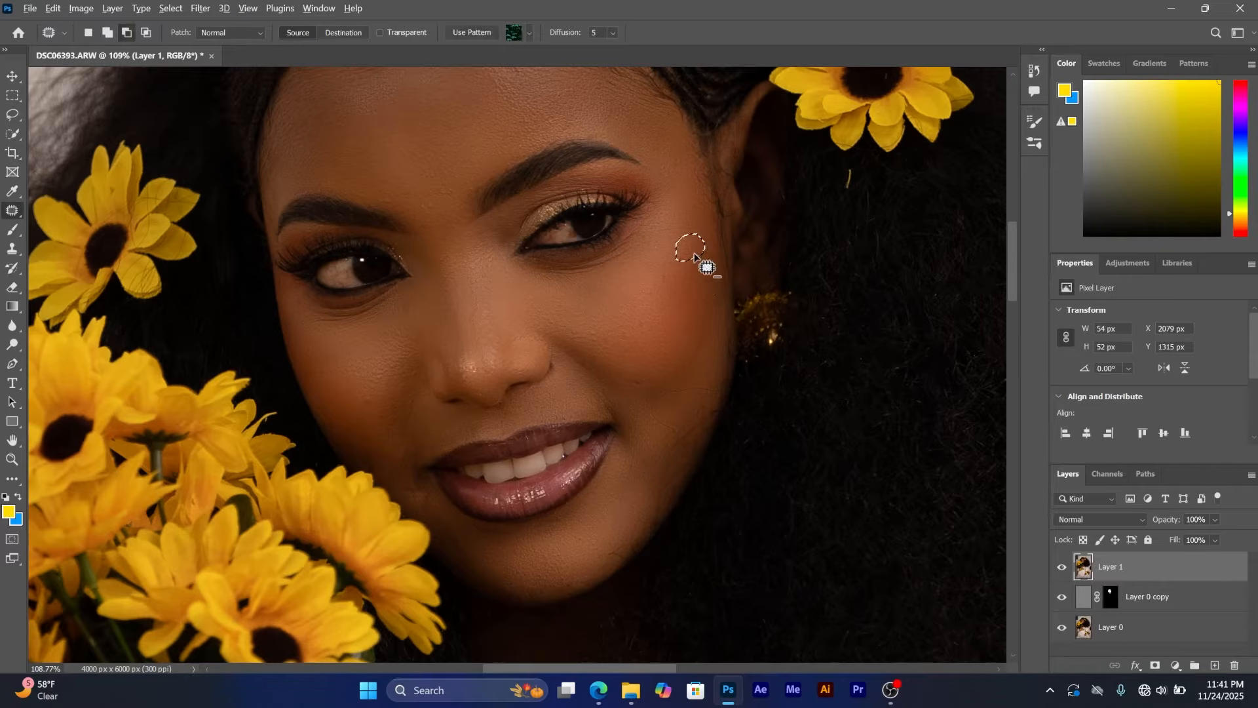
Patch the small blemish on the cheek nearest the bouquet.
scroll(708, 261, up, 1)
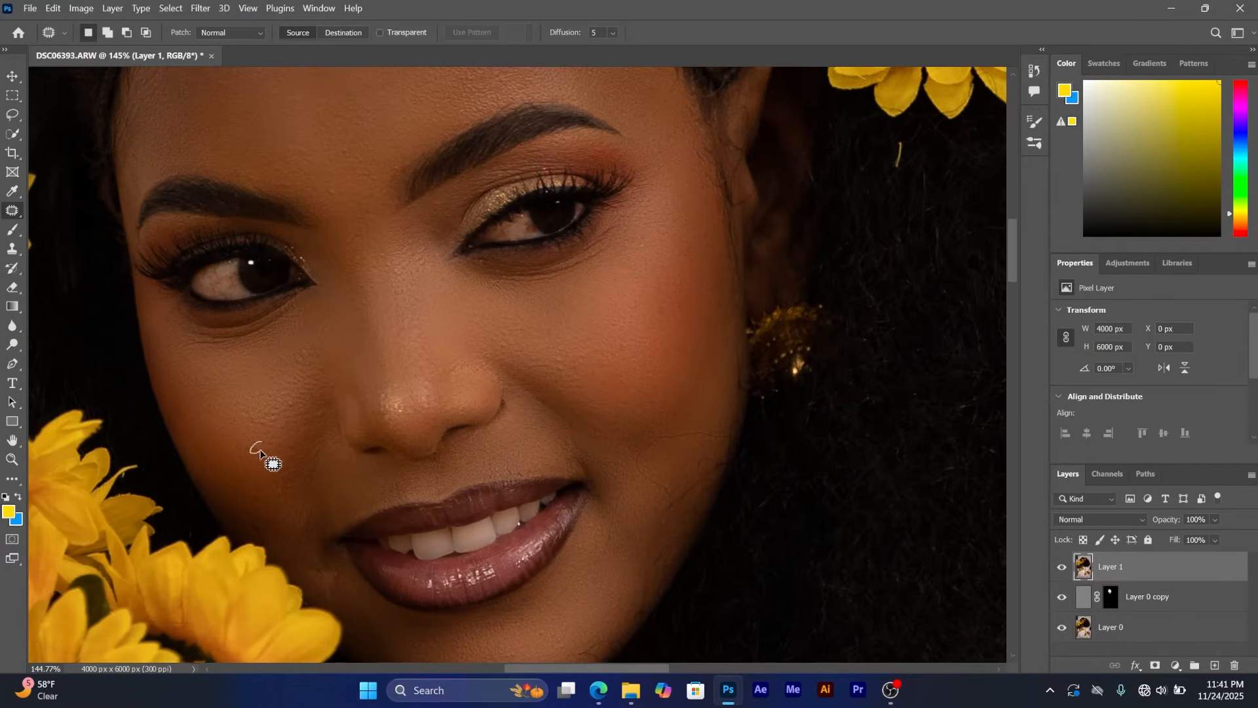
scroll(266, 458, down, 1)
drag(265, 414, 262, 419)
scroll(424, 365, down, 6)
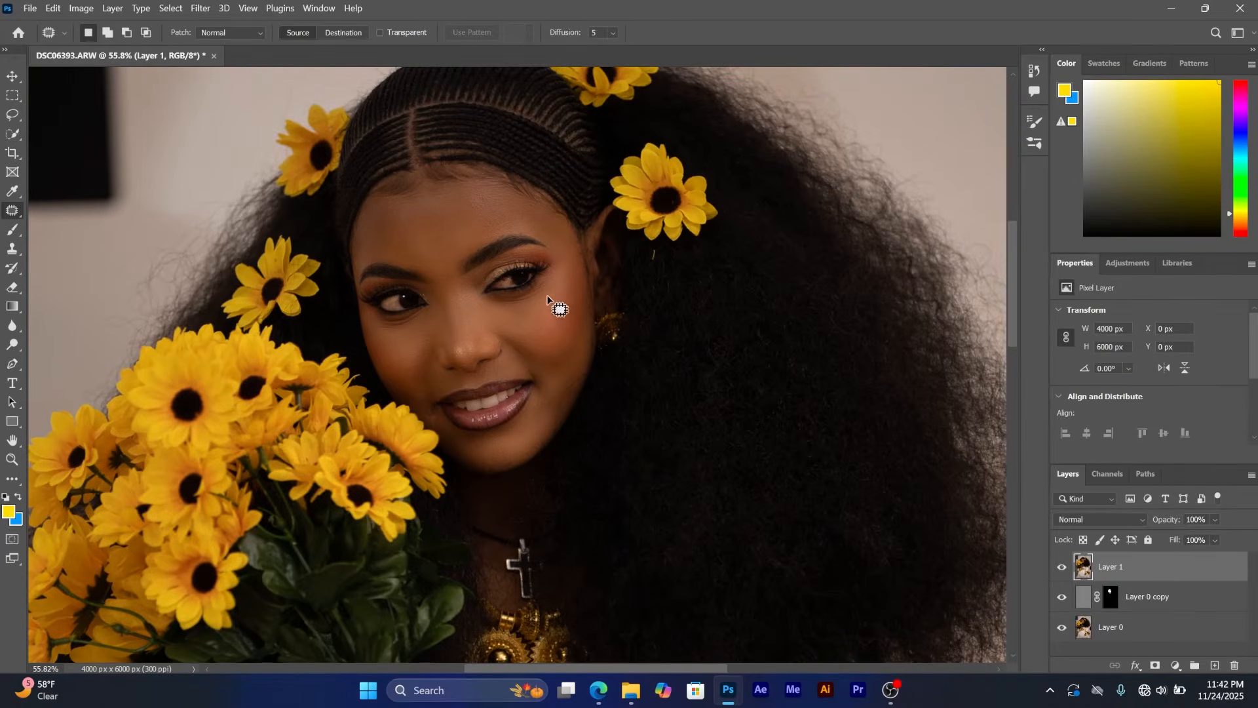
Compare the retouched portrait with the original by showing only Layer 0 and restoring the other layers.
alt+click(1061, 629)
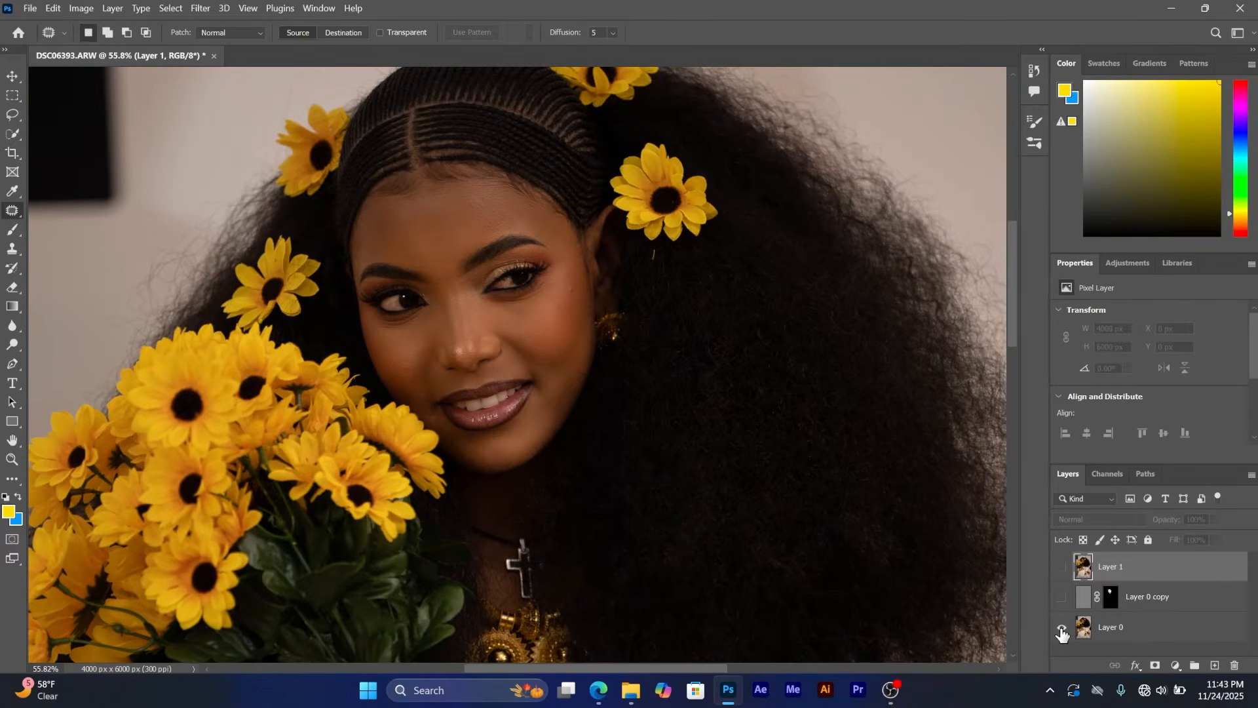
alt+click(1061, 629)
alt+click(1062, 629)
alt+click(1061, 629)
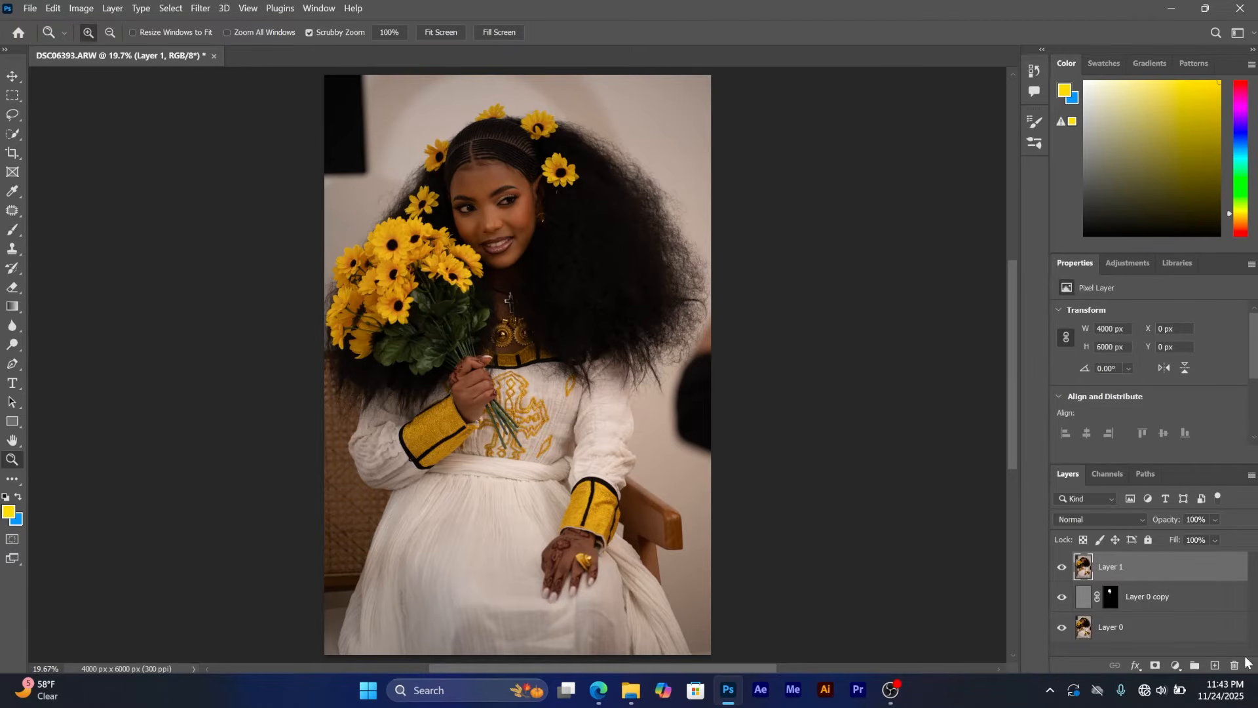
Convert Layer 1 to a smart object and open the Camera Raw Filter on it.
right_click(1138, 568)
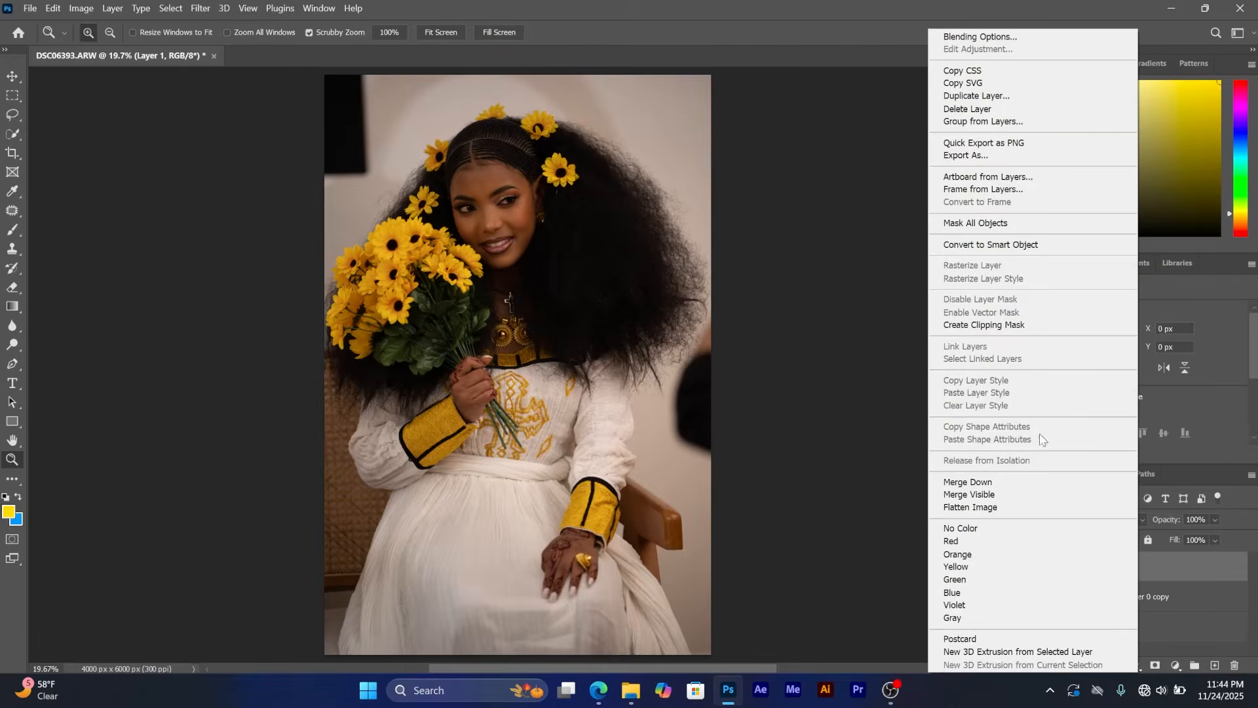
click(992, 246)
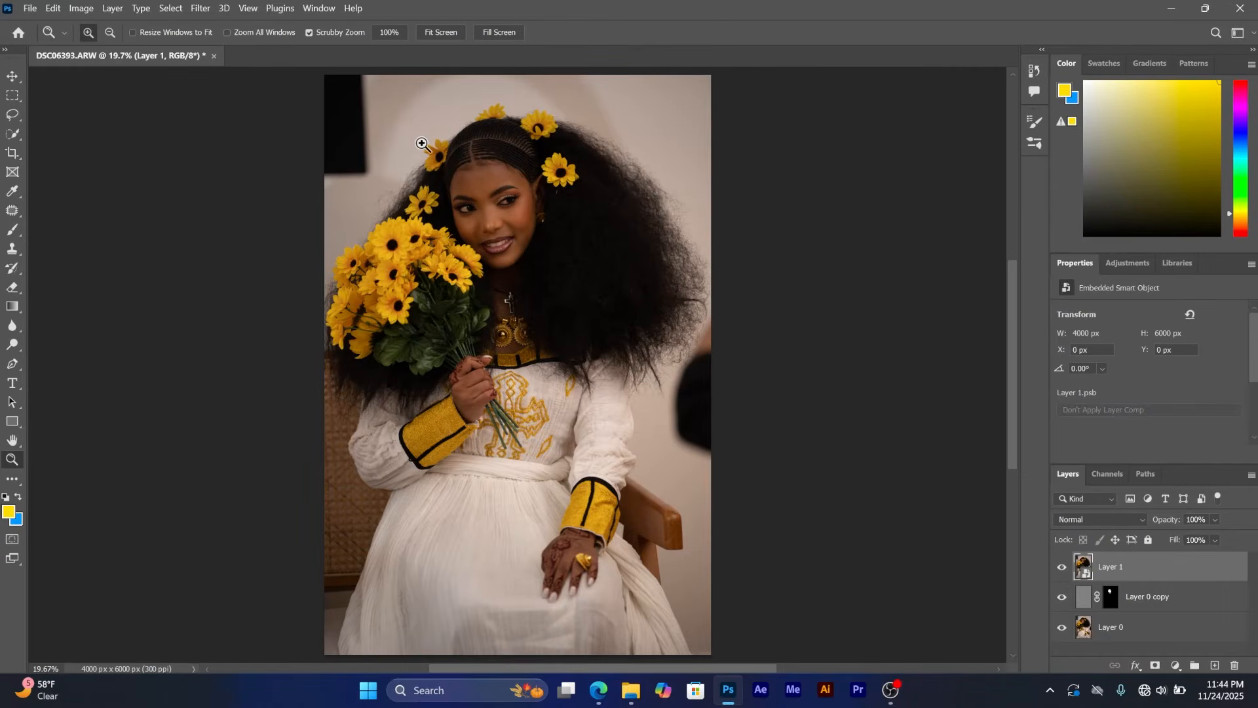
click(198, 9)
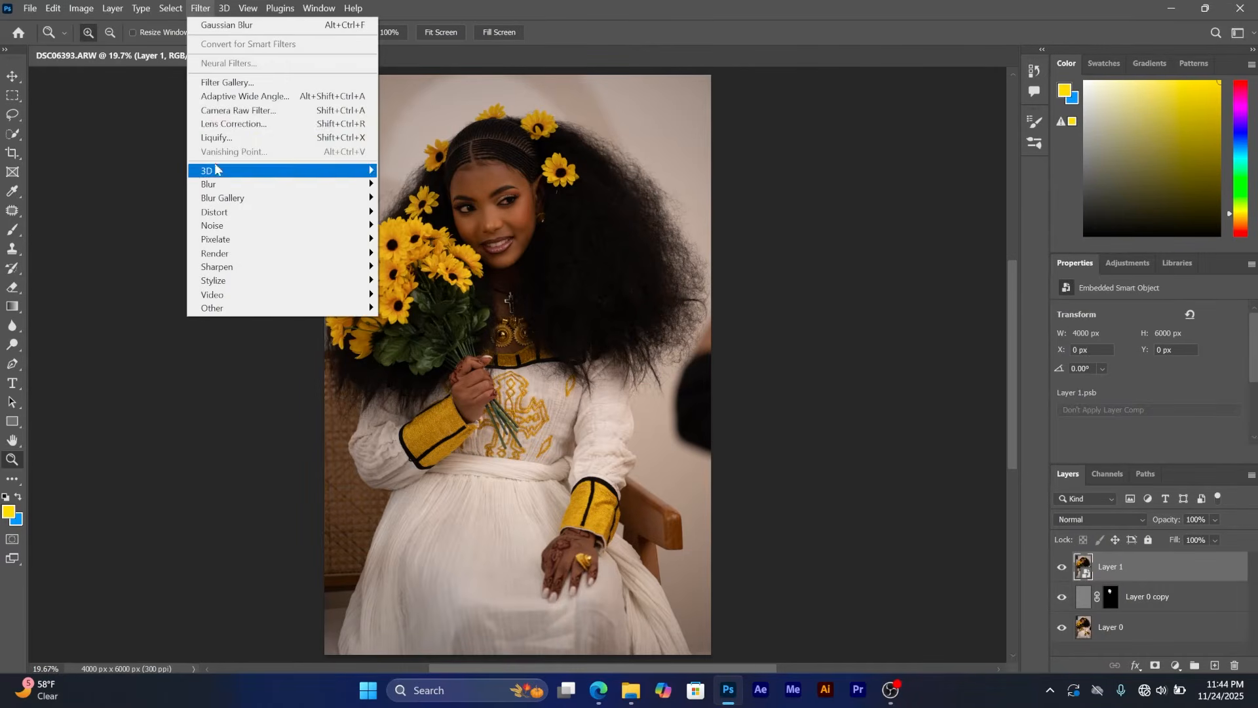
click(236, 109)
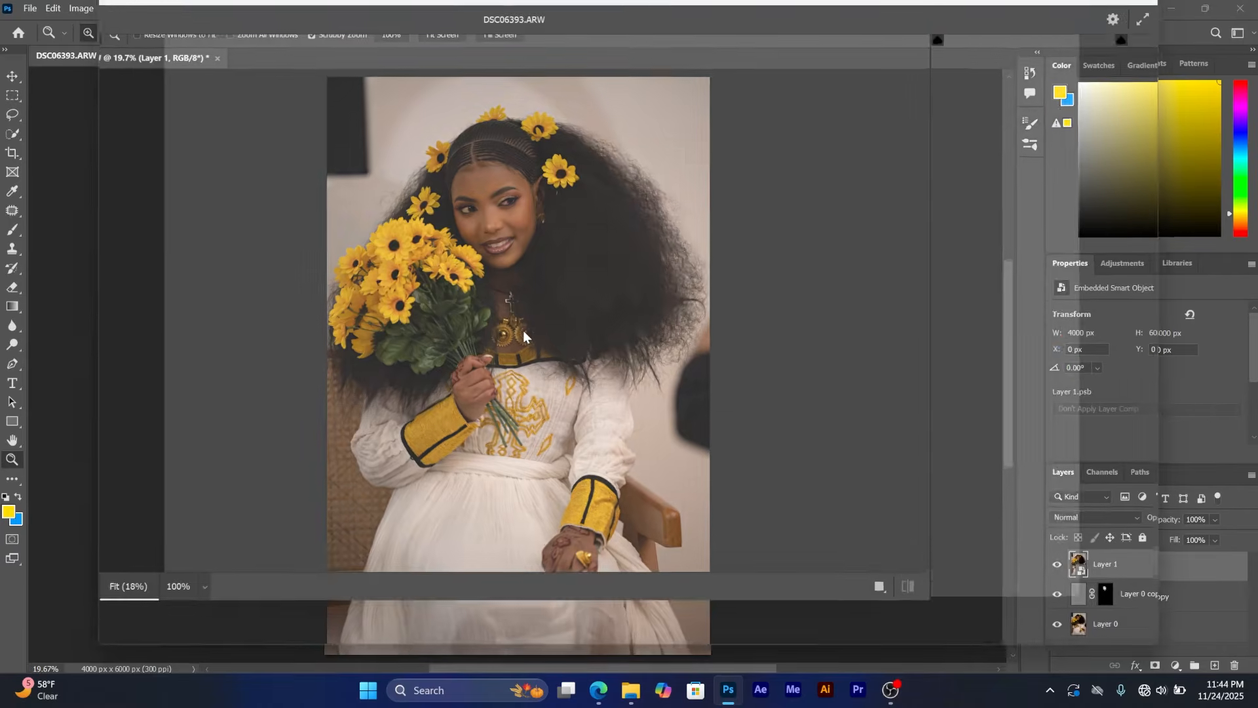
Adjust the basic tones of the portrait, including Shadows +29, Whites -37 and Blacks -2.
click(485, 193)
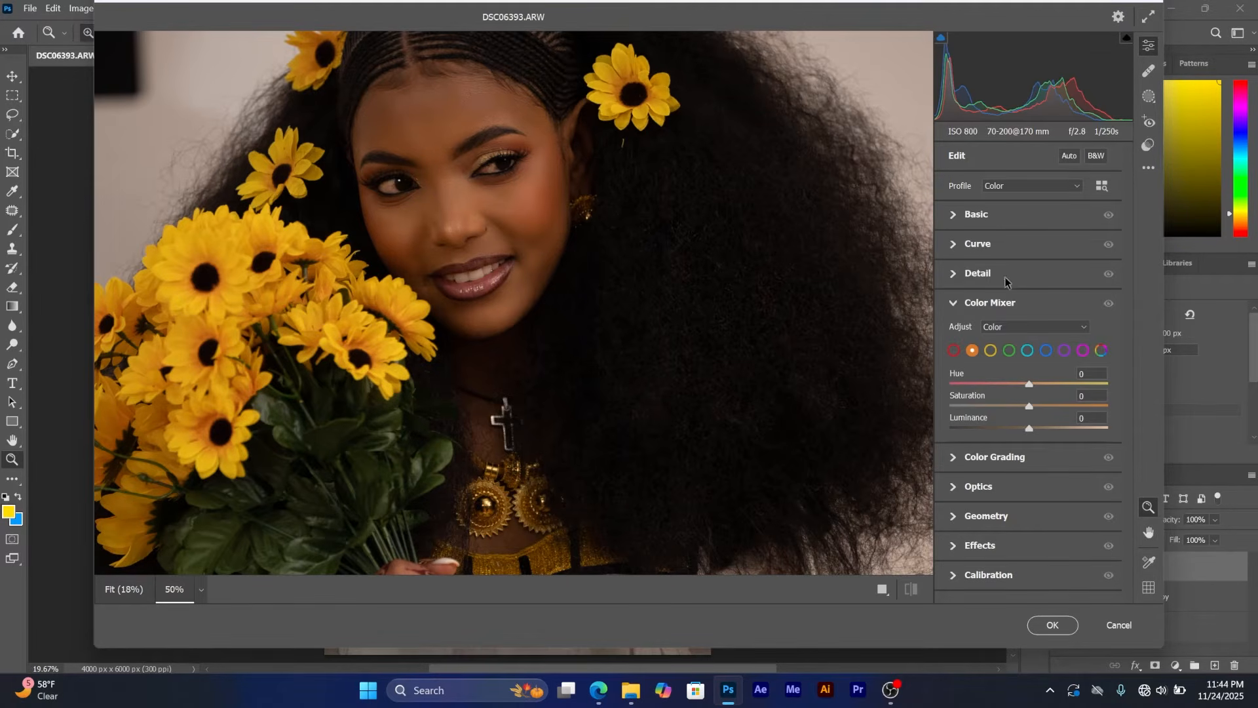
click(953, 215)
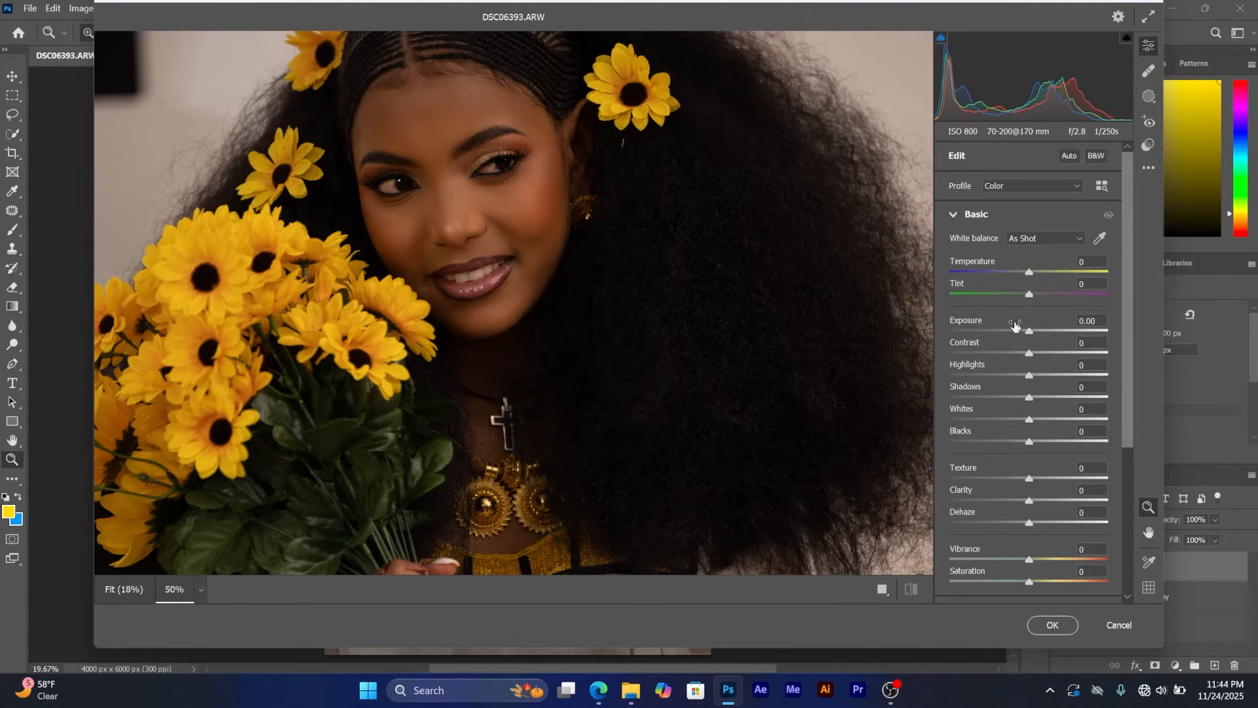
drag(1029, 331, 1011, 440)
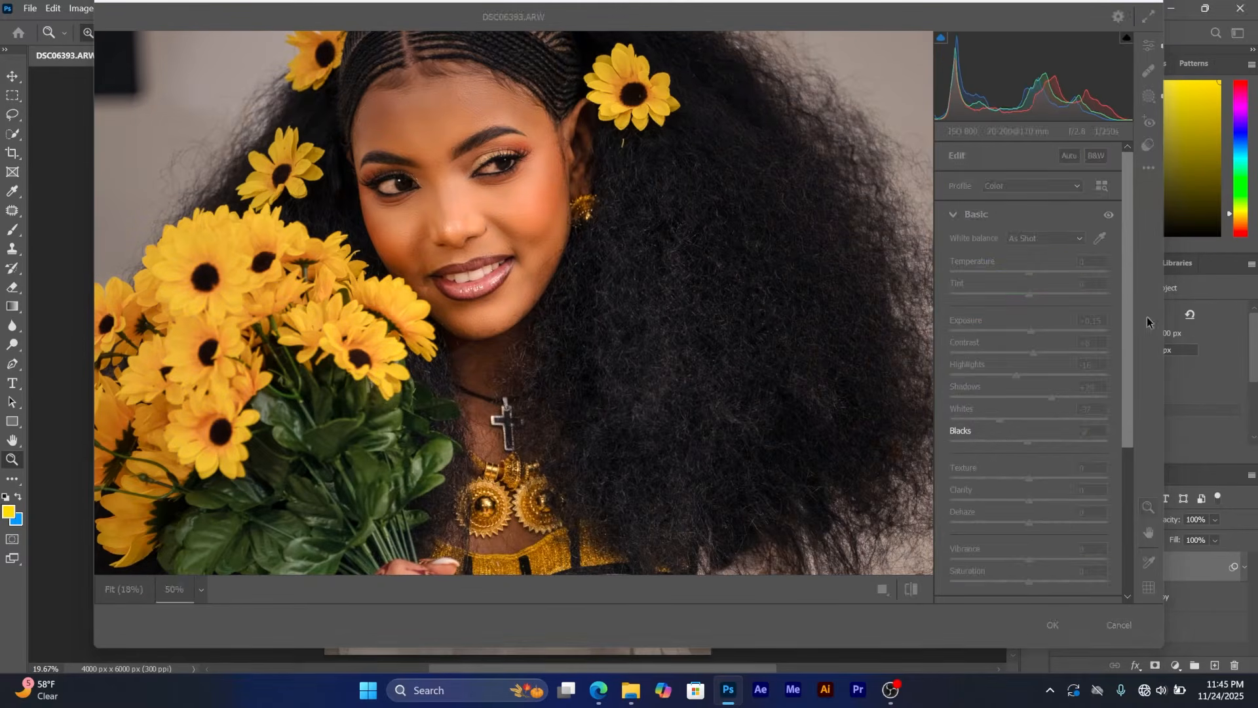
Adjust the orange luminance in the Color Mixer and set the red luminance to +27.
scroll(1019, 404, down, 4)
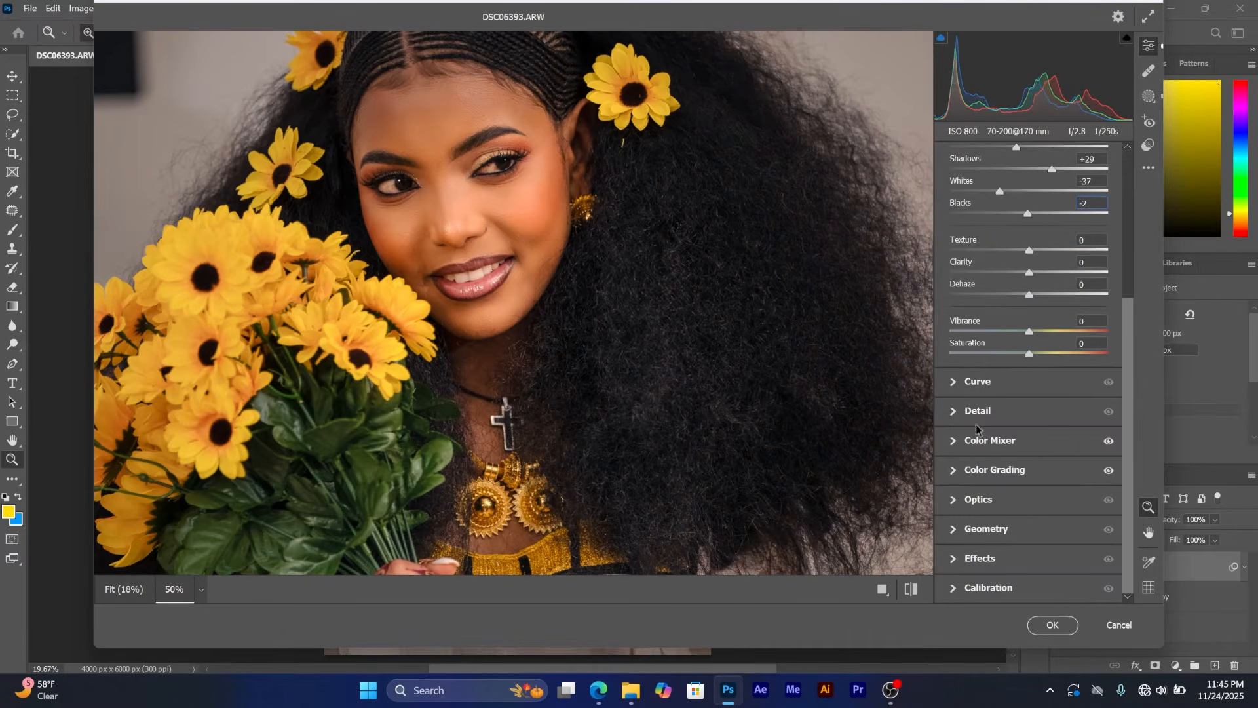
click(978, 441)
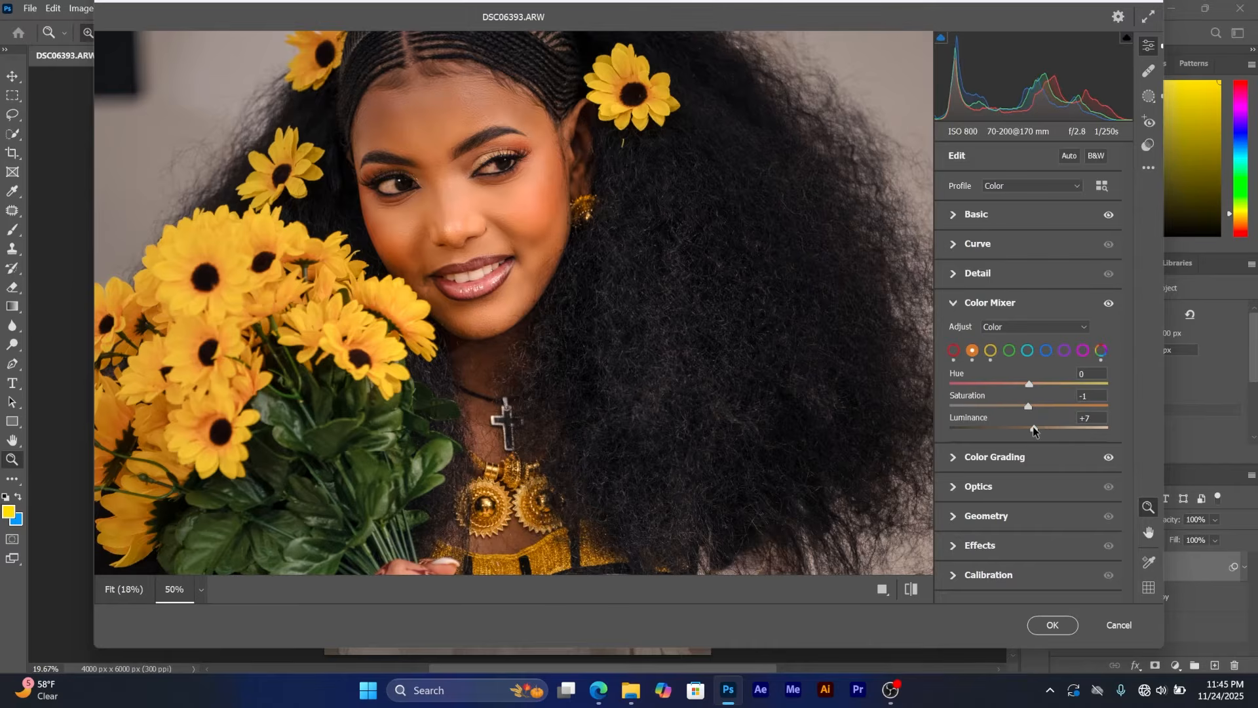
drag(1033, 426, 1047, 426)
click(954, 351)
drag(1047, 430, 1042, 428)
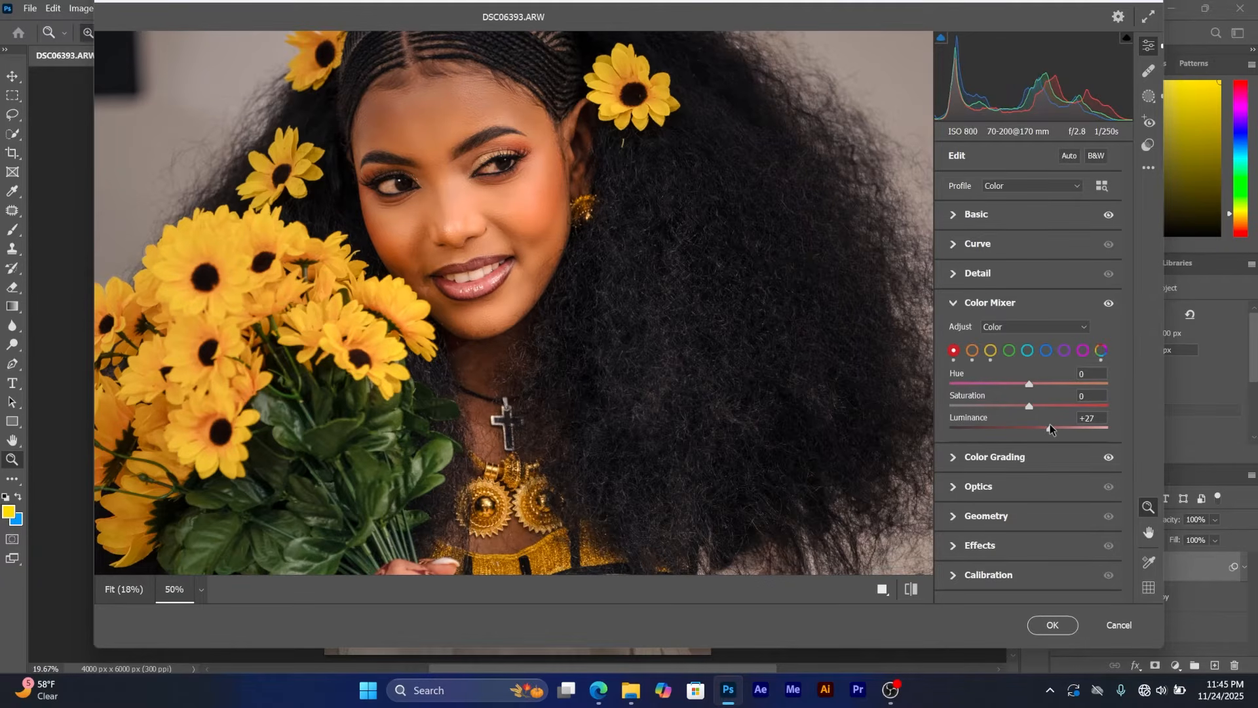
Review the light settings of the radial gradient mask on the face and of the background mask.
drag(639, 168, 572, 123)
click(1147, 96)
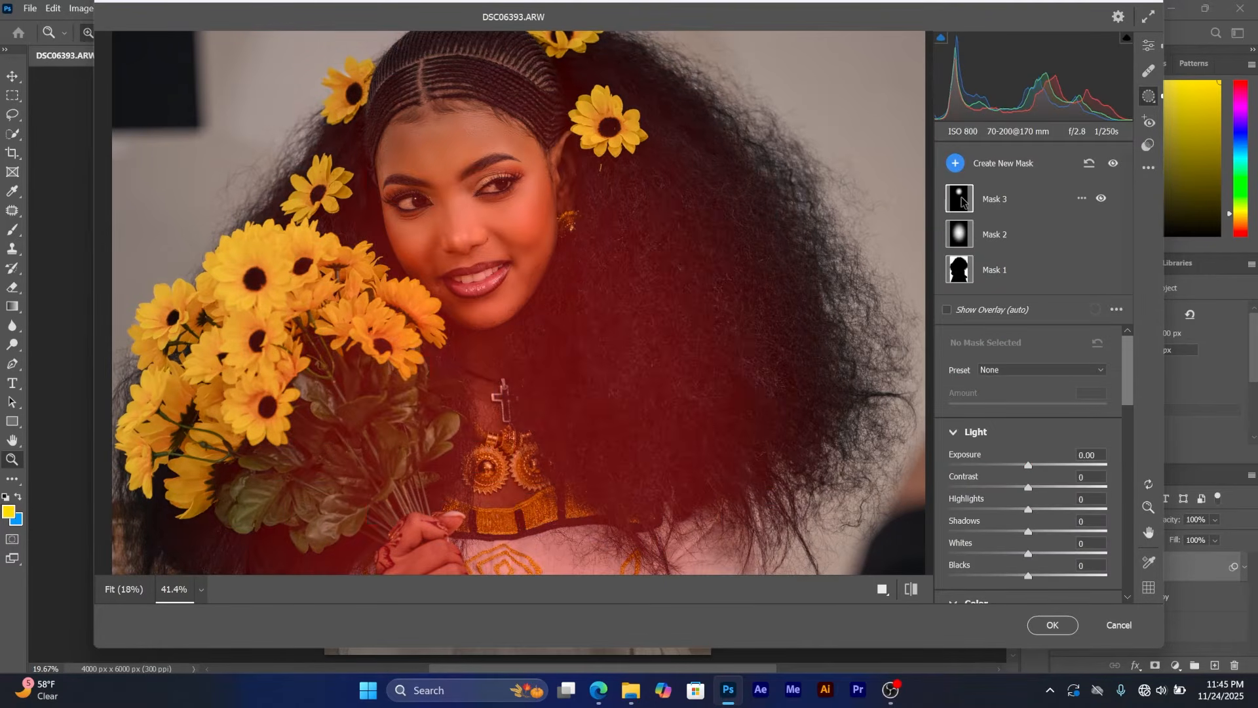
click(530, 332)
drag(518, 220, 470, 240)
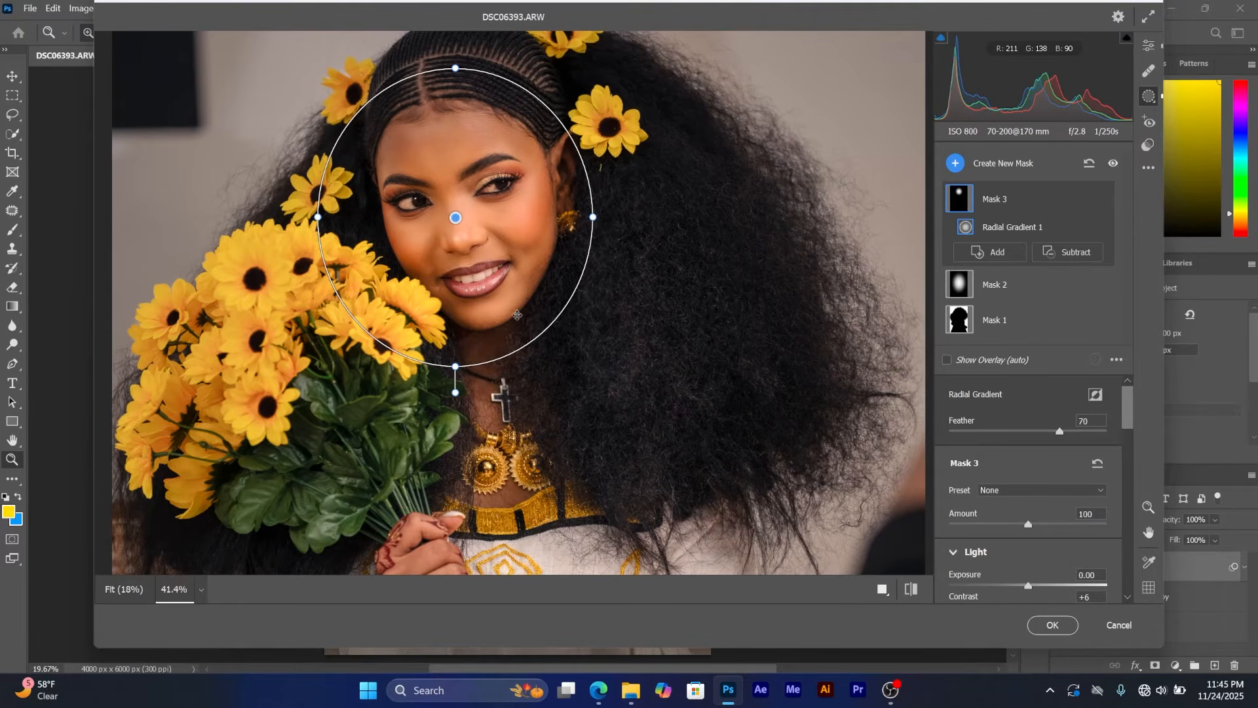
scroll(1124, 420, down, 2)
scroll(1125, 420, down, 2)
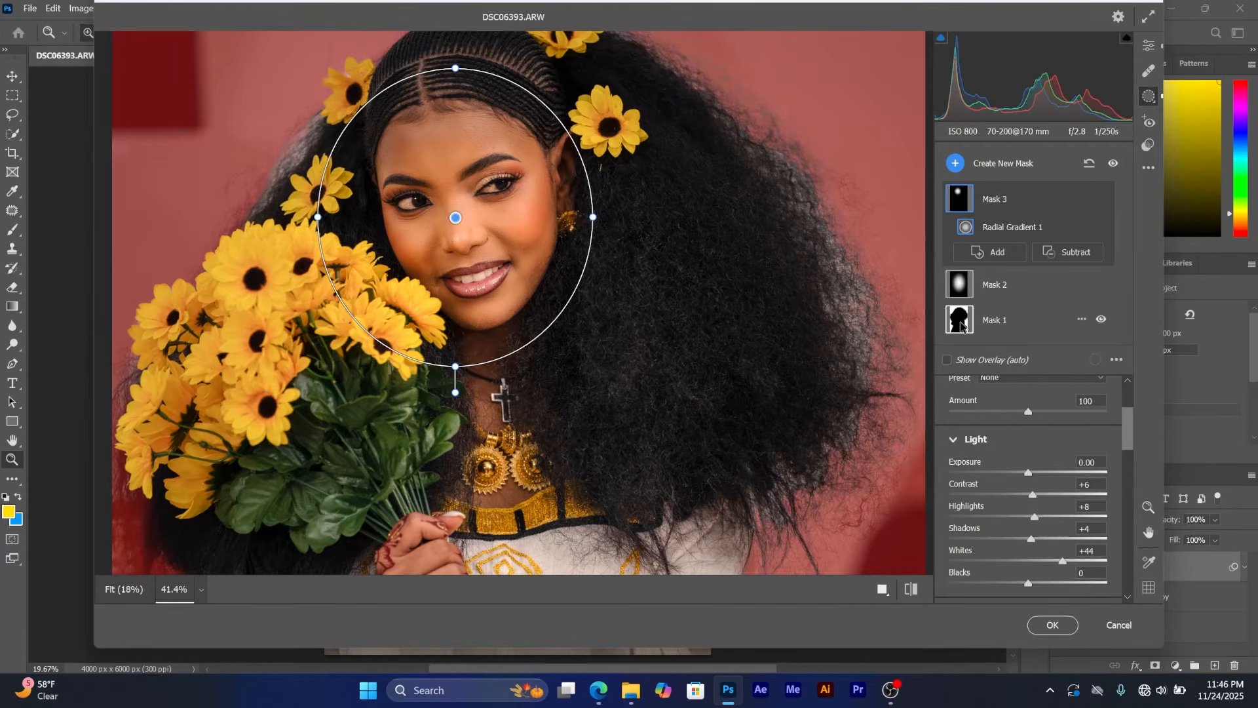
click(961, 326)
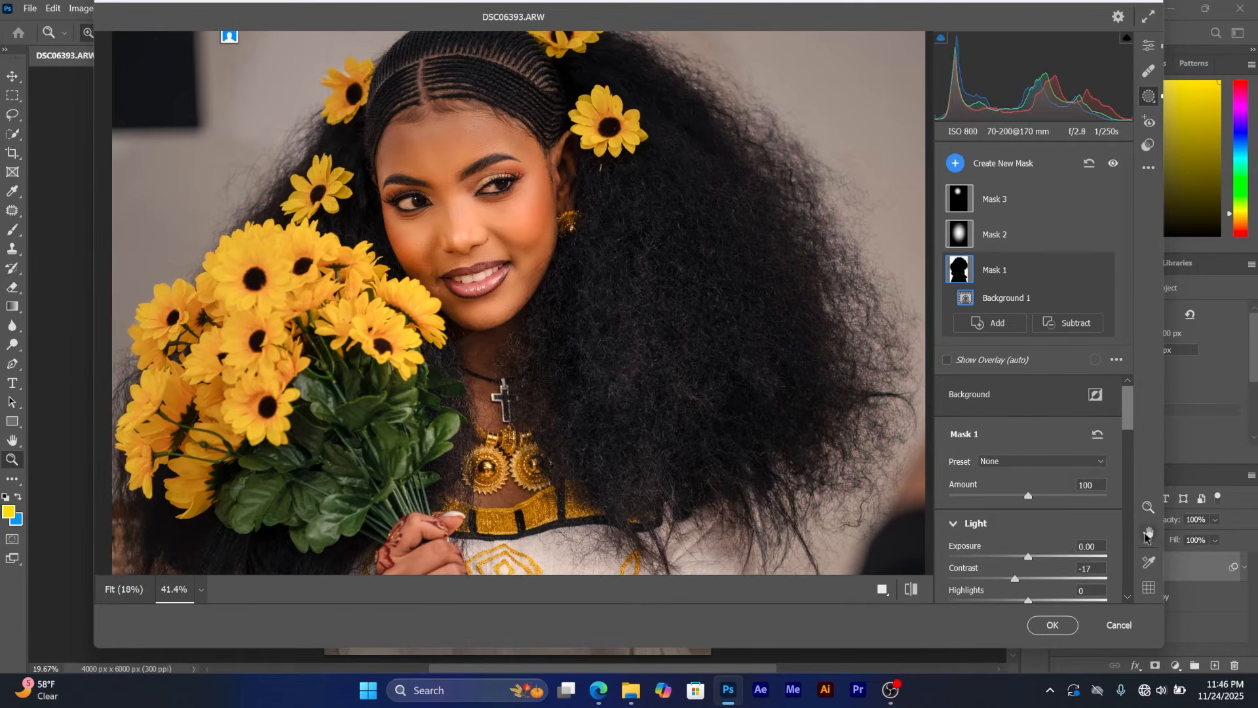
drag(1128, 418, 1126, 444)
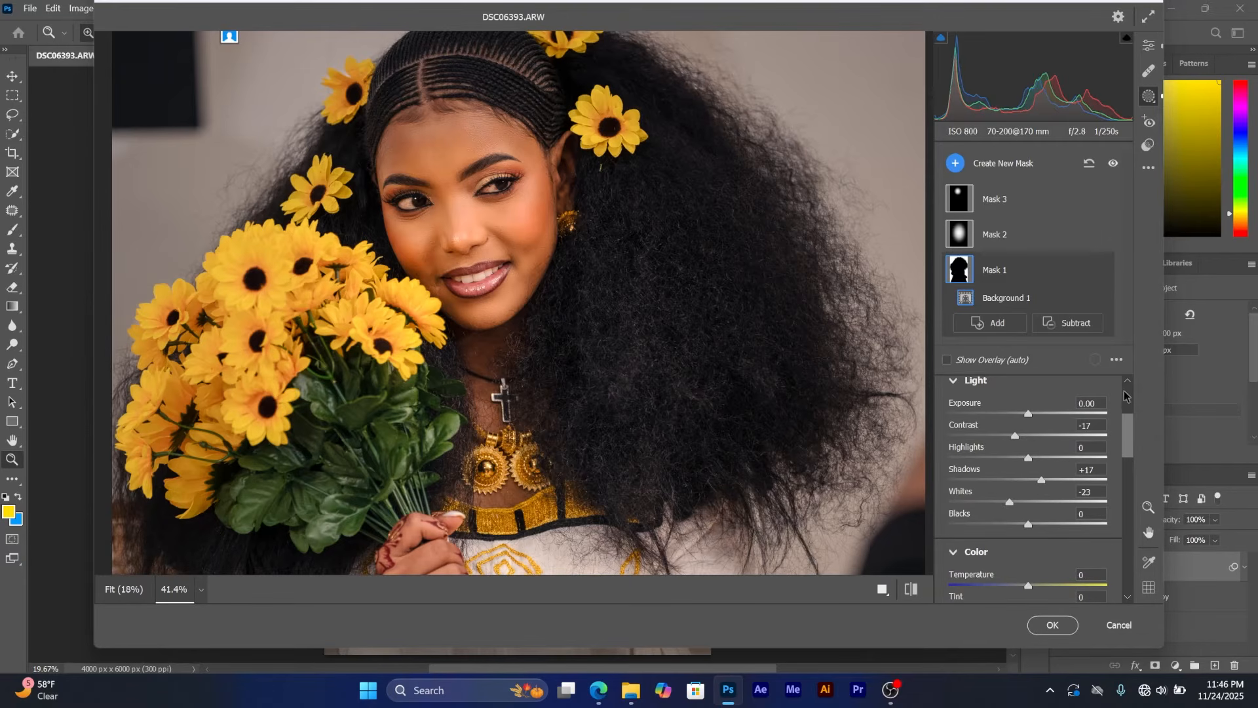
Return to the general edit settings and compare the whole image before and after the Camera Raw adjustments.
click(1147, 46)
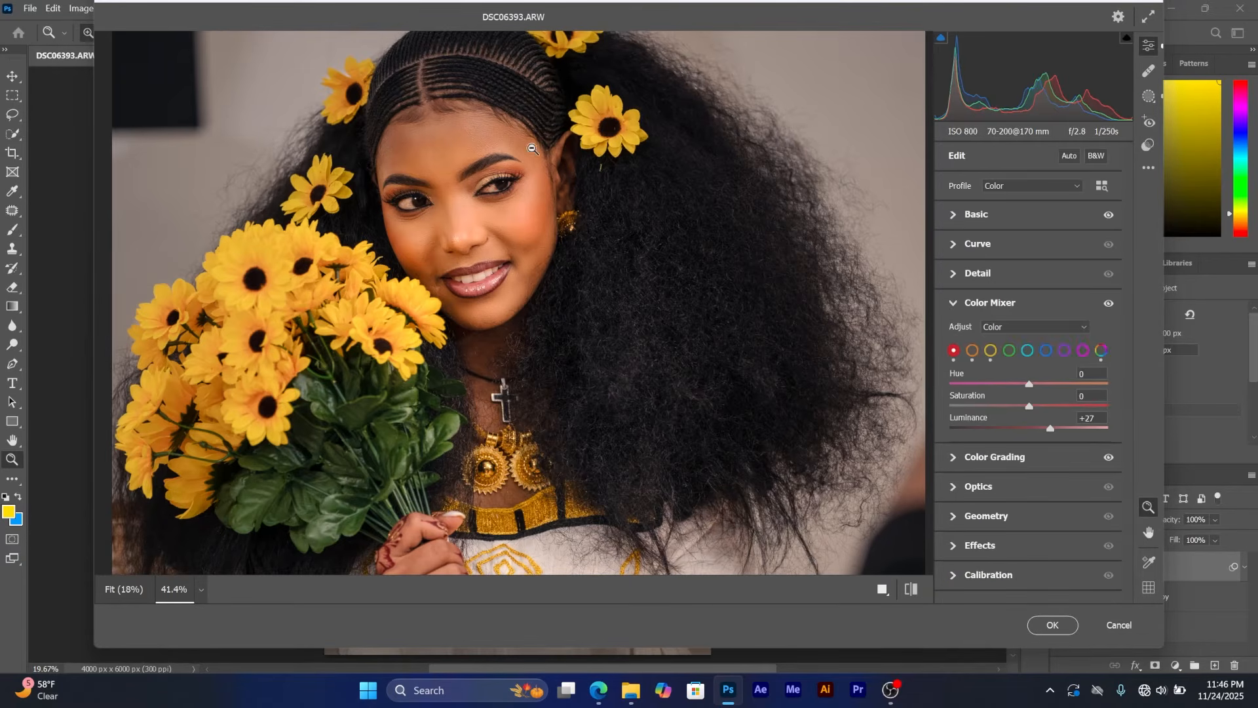
key(ctrl+0)
right_click(509, 47)
click(567, 56)
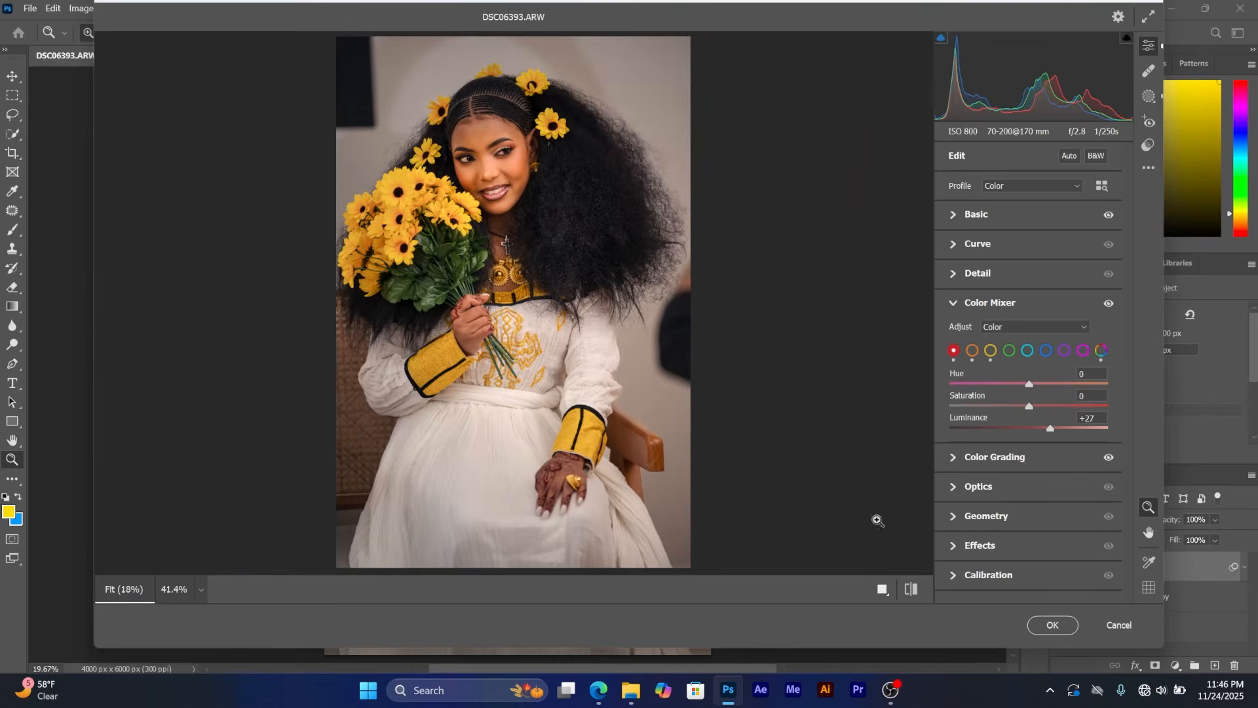
click(912, 588)
click(912, 587)
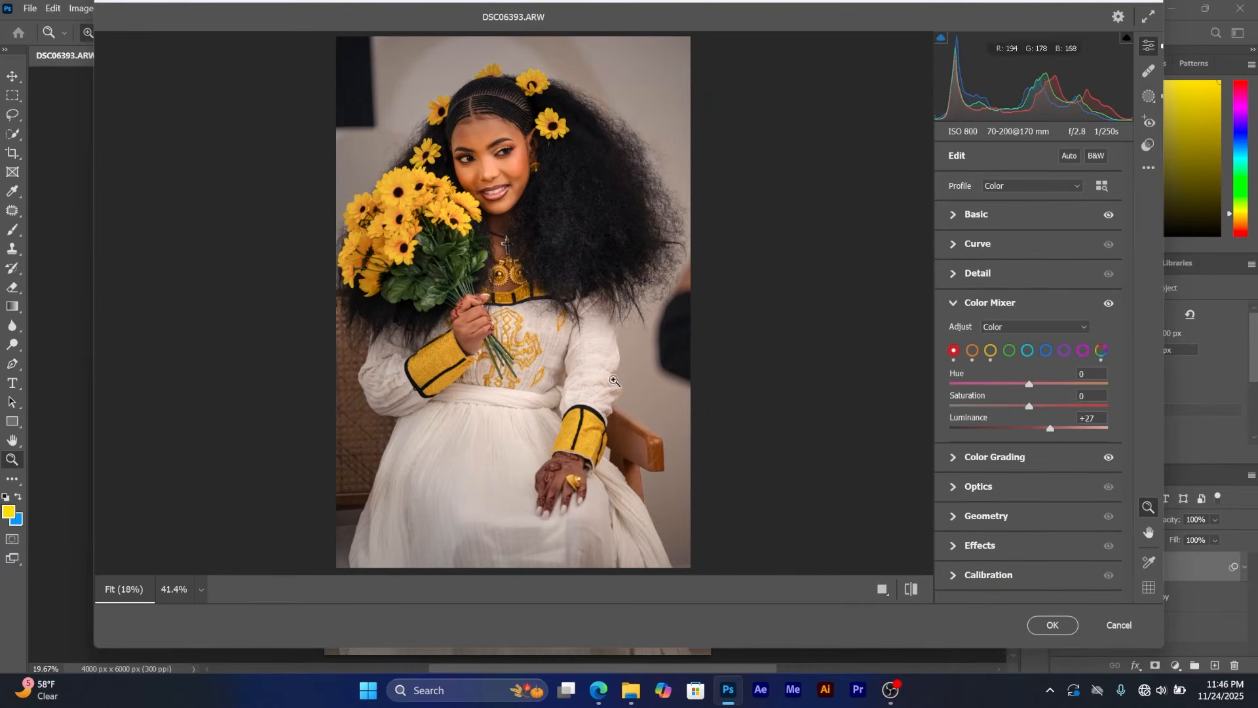
Set the Vignetting effect to -19, check it against the default settings and apply the Camera Raw Filter.
click(977, 544)
drag(1028, 484, 1014, 485)
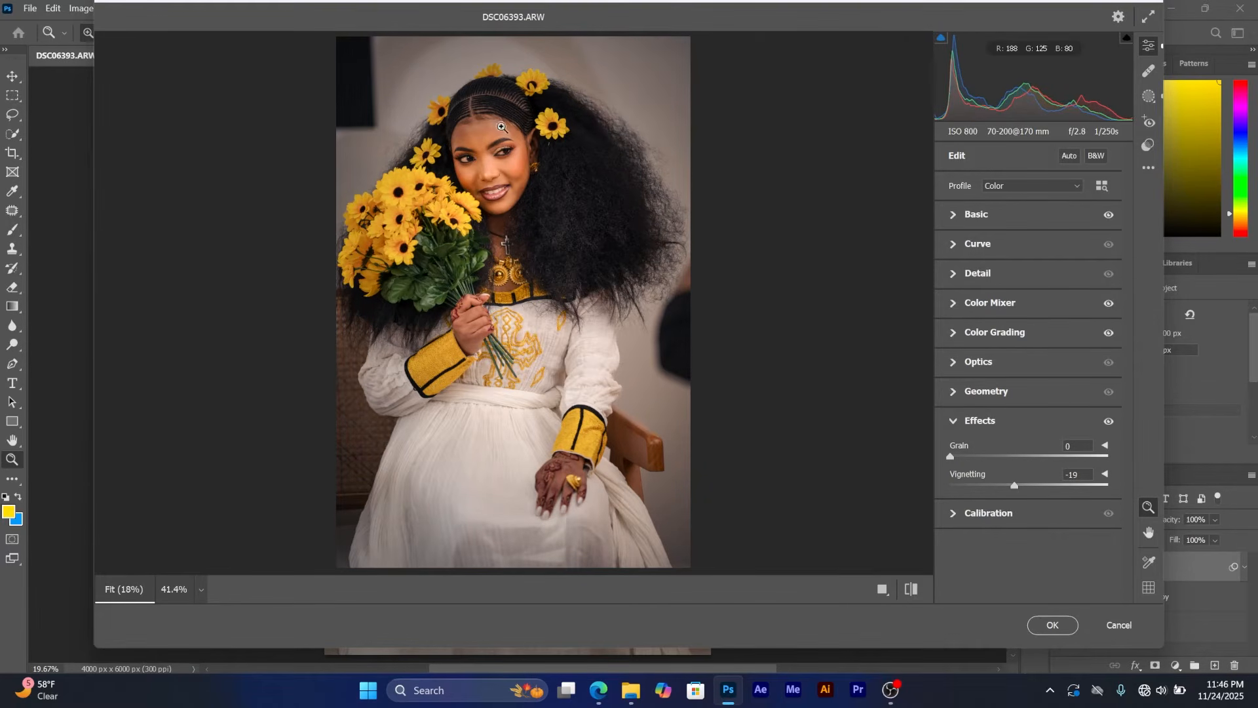
click(910, 589)
click(910, 589)
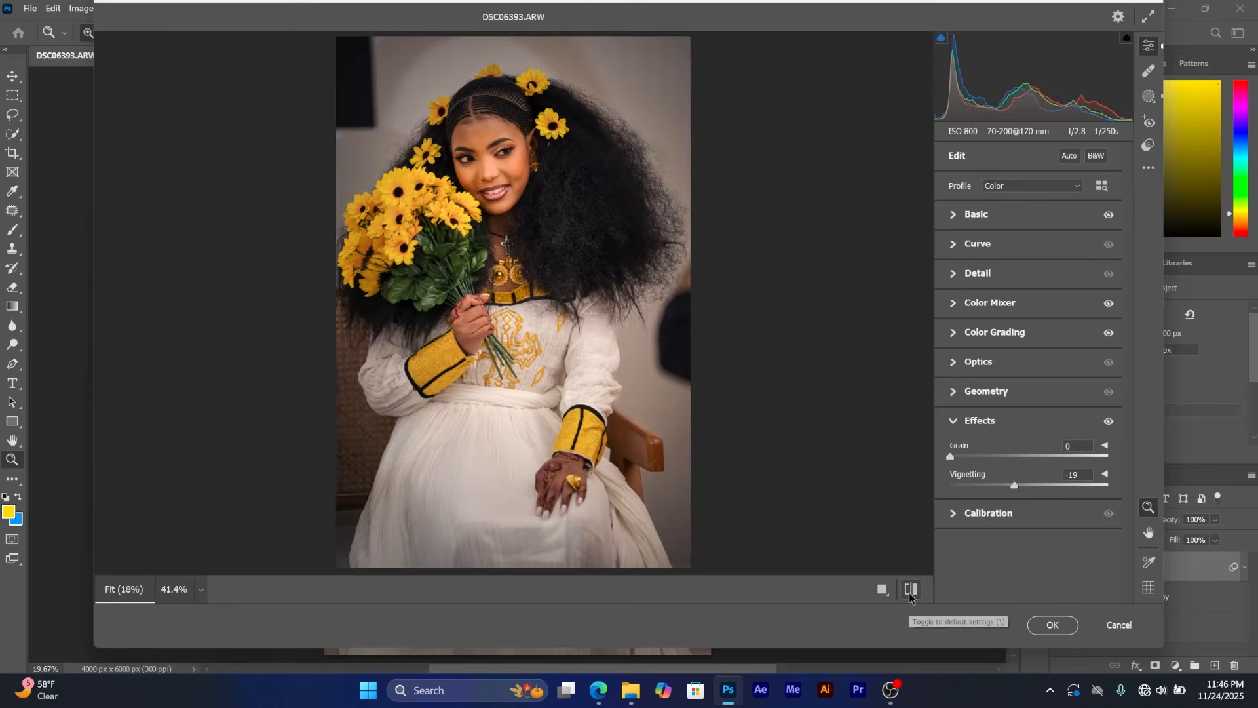
click(1052, 625)
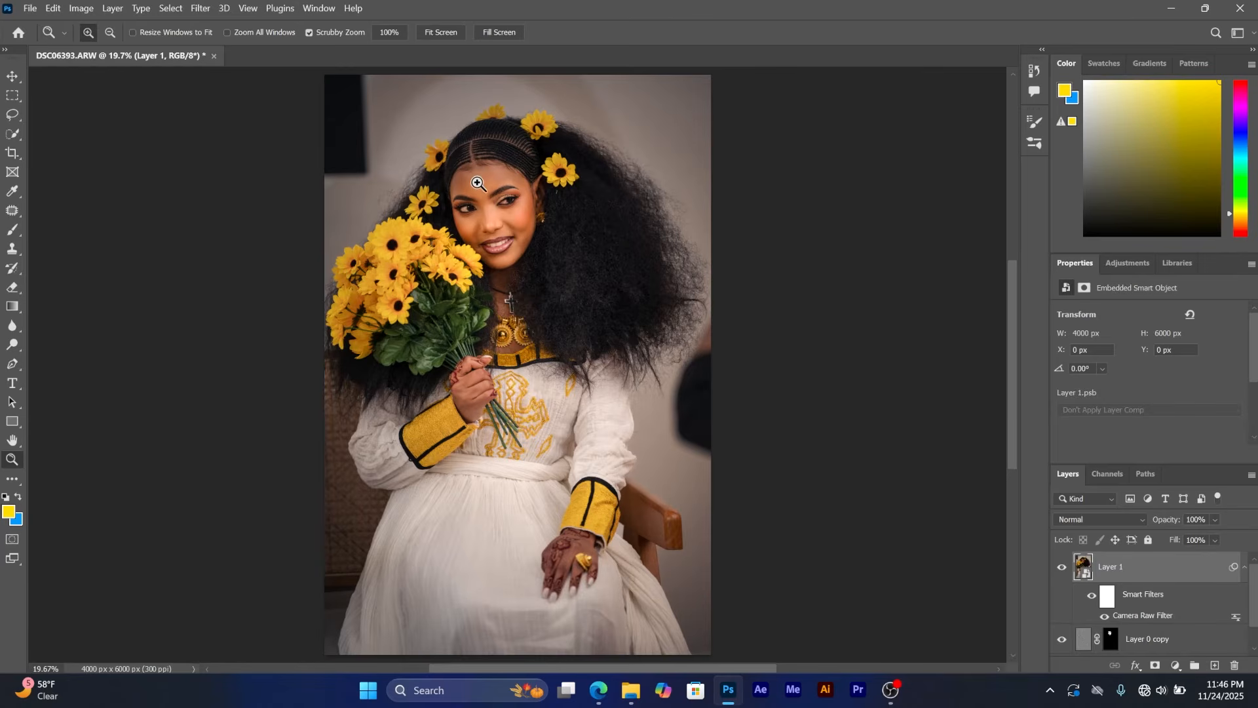
Add a Curves adjustment layer above Layer 1.
drag(487, 186, 518, 185)
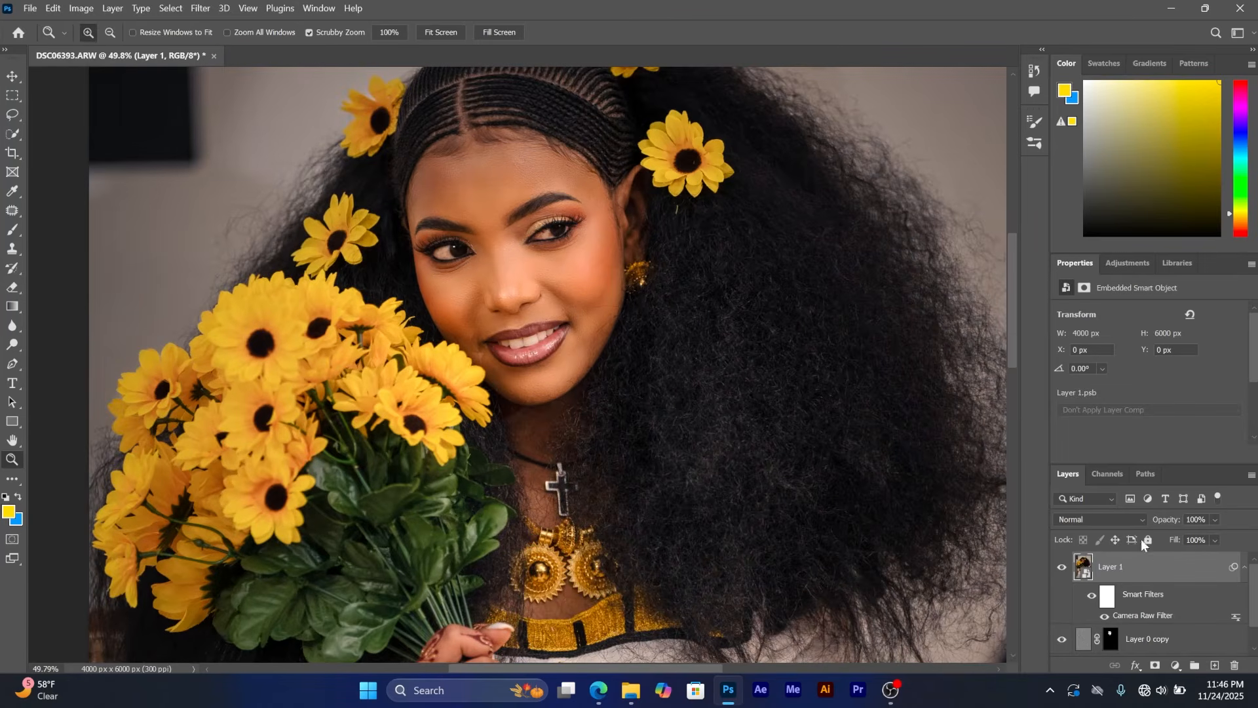
click(1176, 665)
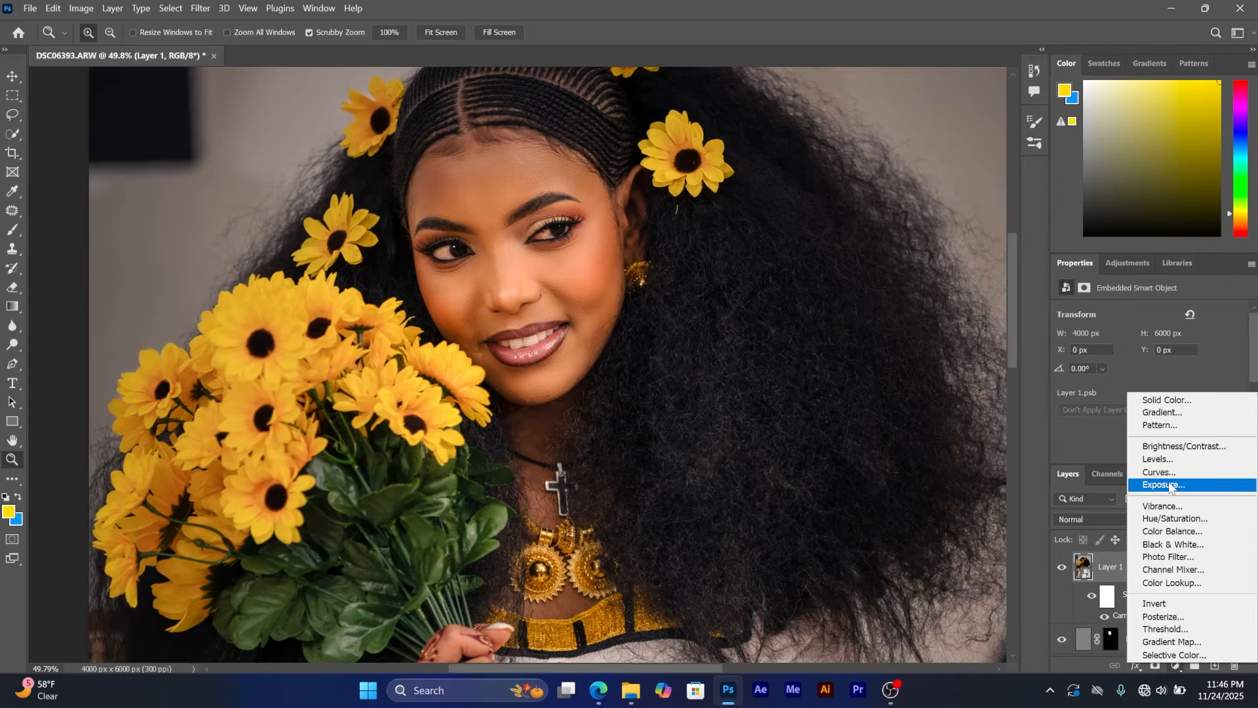
click(1164, 473)
click(1176, 665)
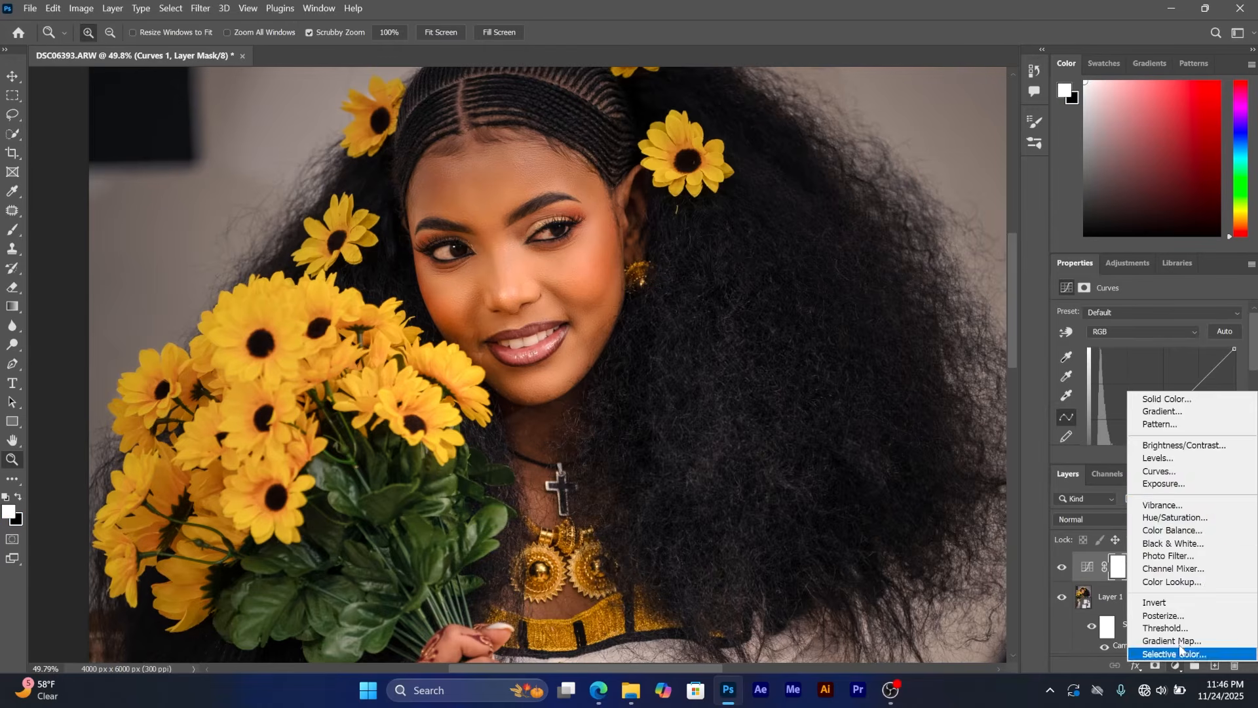
click(1161, 483)
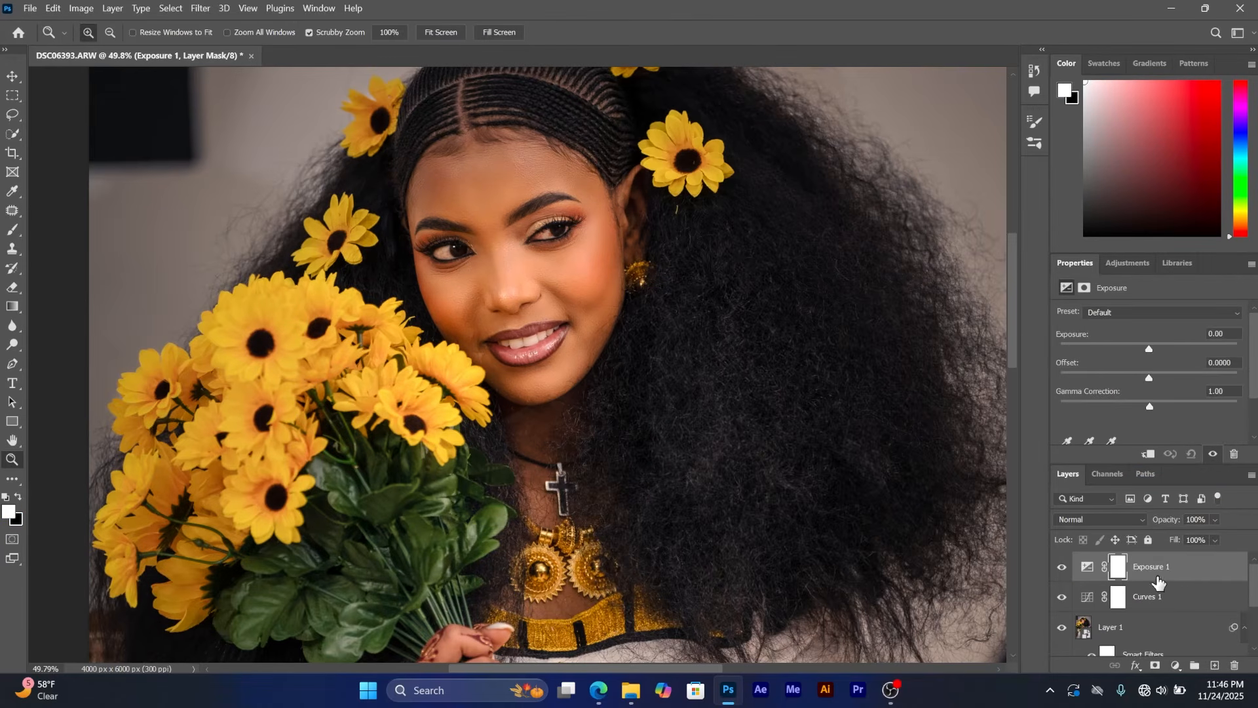
key(ctrl+z)
Add a second Curves adjustment layer, then name the lower Curves layer "dodge" and the upper one "burn".
click(1176, 665)
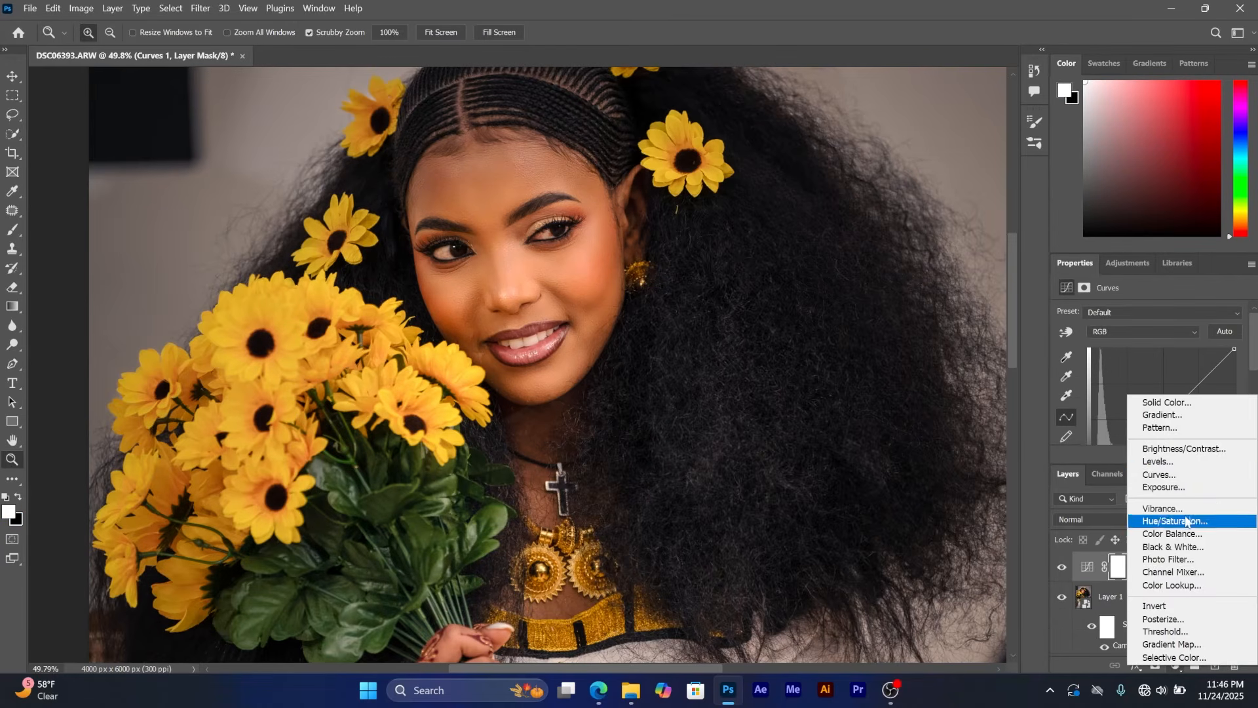
click(1158, 474)
click(1146, 602)
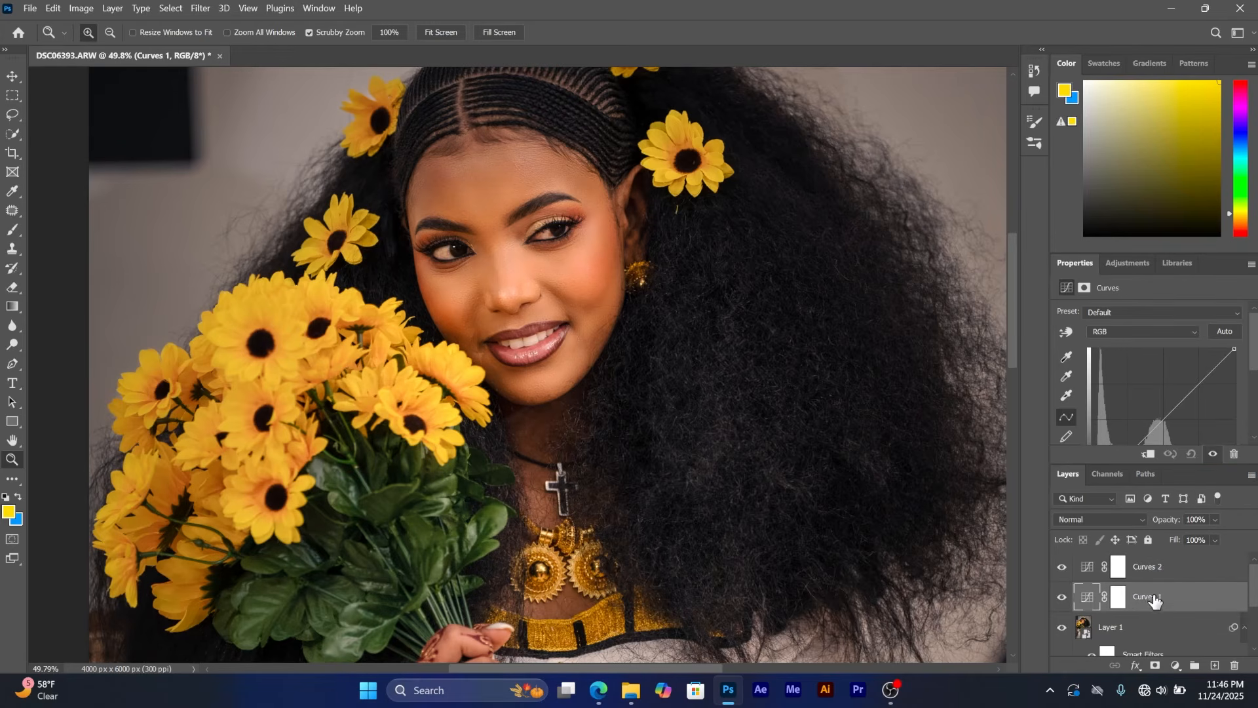
double_click(1154, 595)
text(dodge)
key(Return)
double_click(1151, 566)
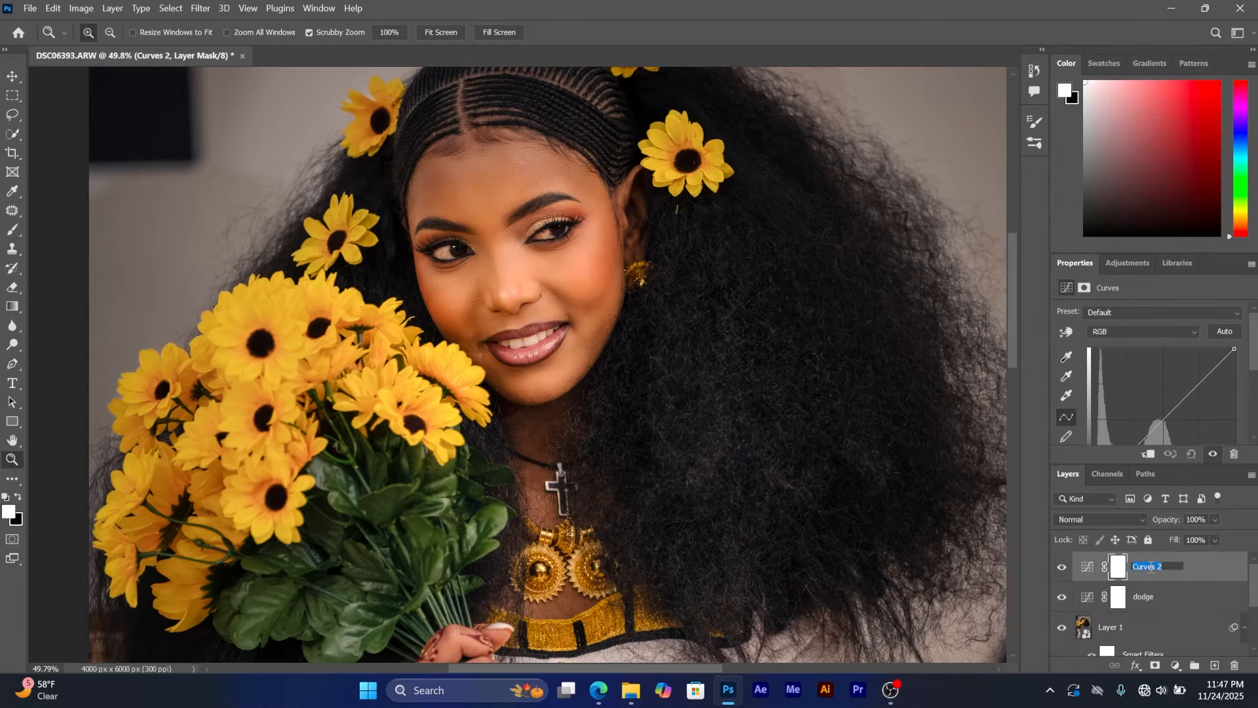
text(burn)
key(Return)
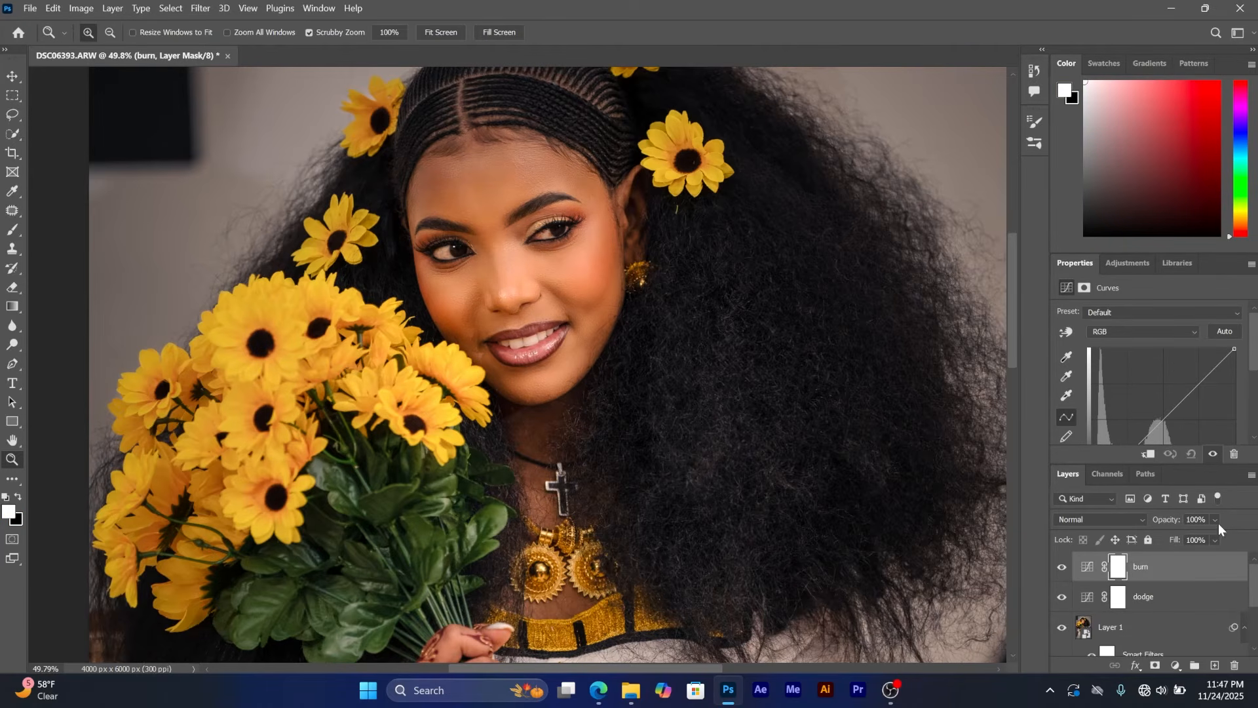
With the burn layer hidden, bend the dodge curve upward to brighten the midtones and invert the dodge mask to black.
click(1061, 567)
click(1140, 599)
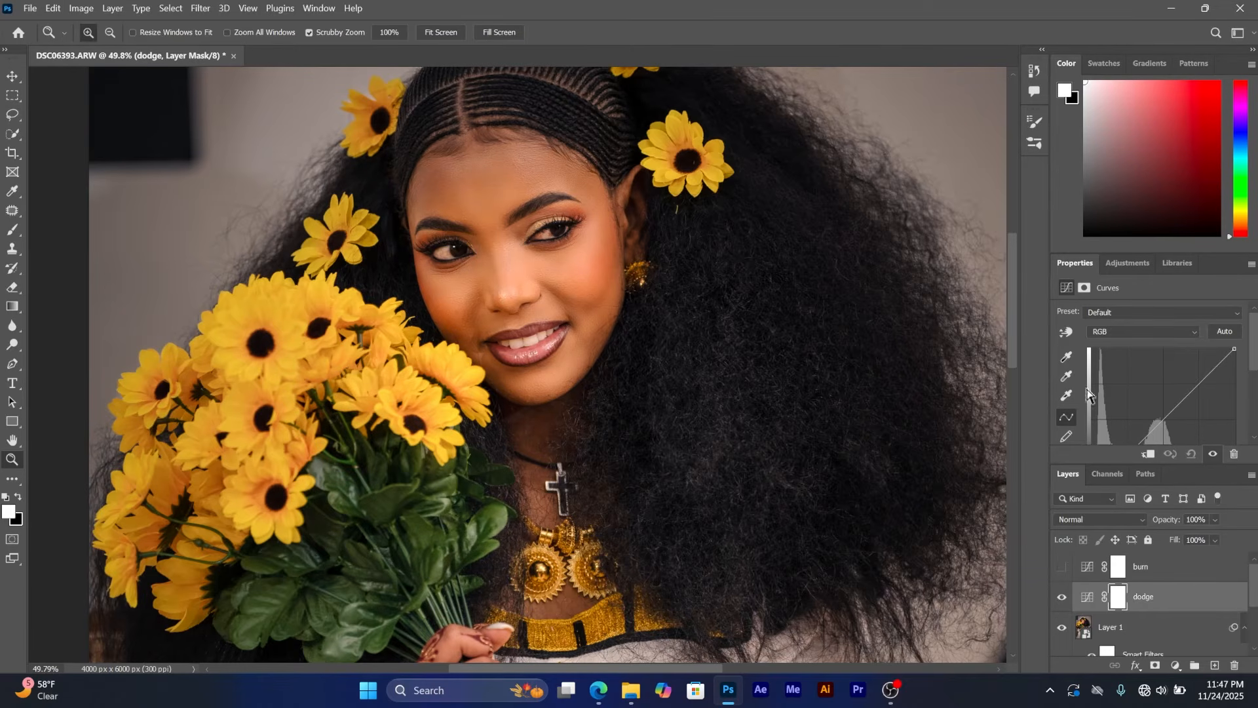
drag(529, 310, 570, 312)
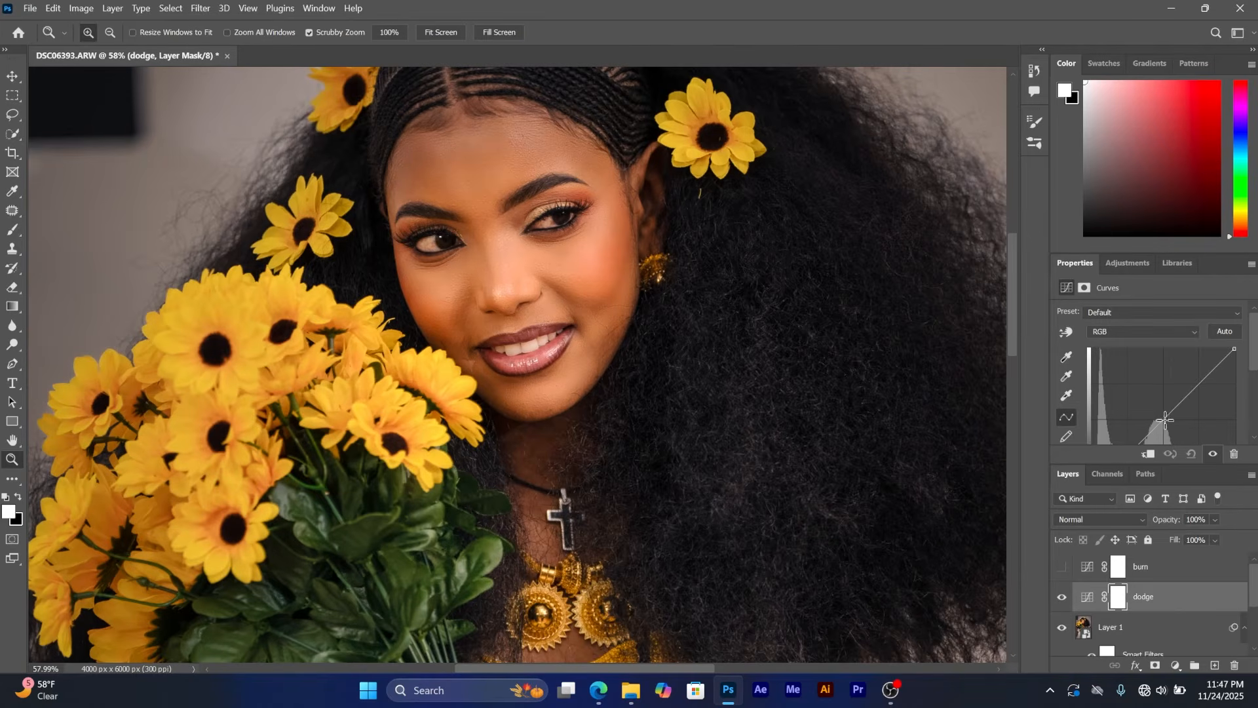
drag(1165, 420, 1151, 404)
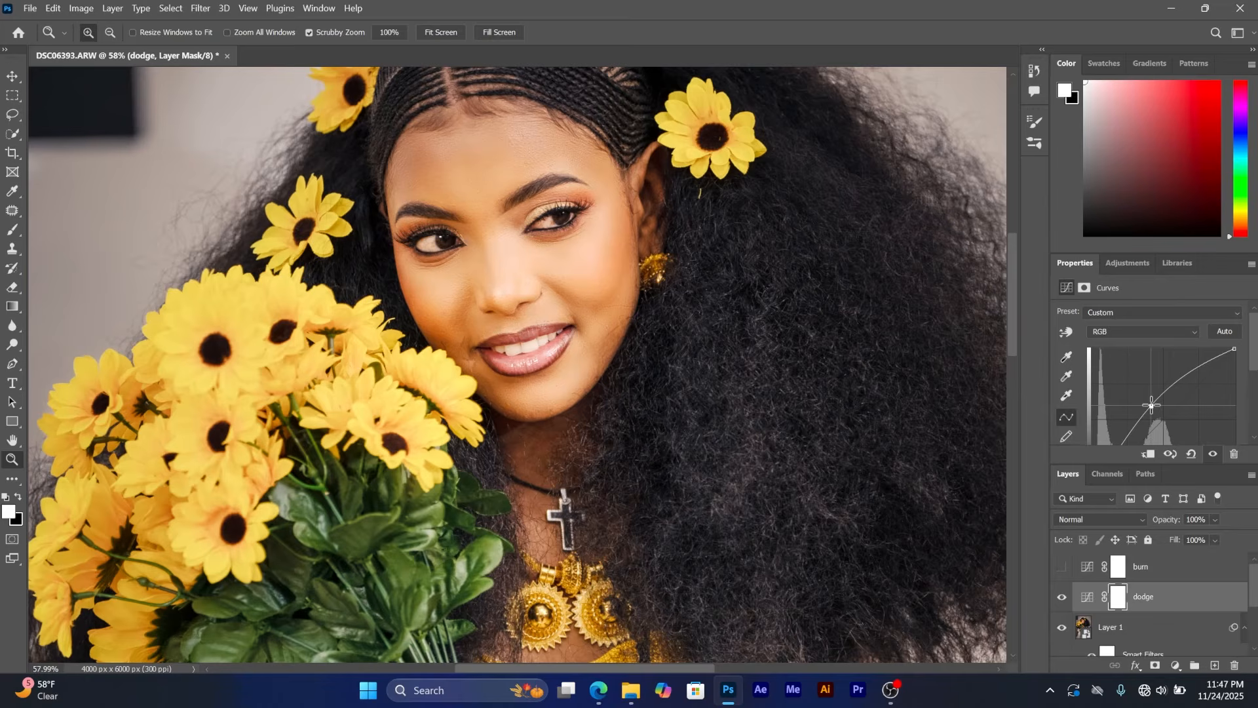
click(1118, 600)
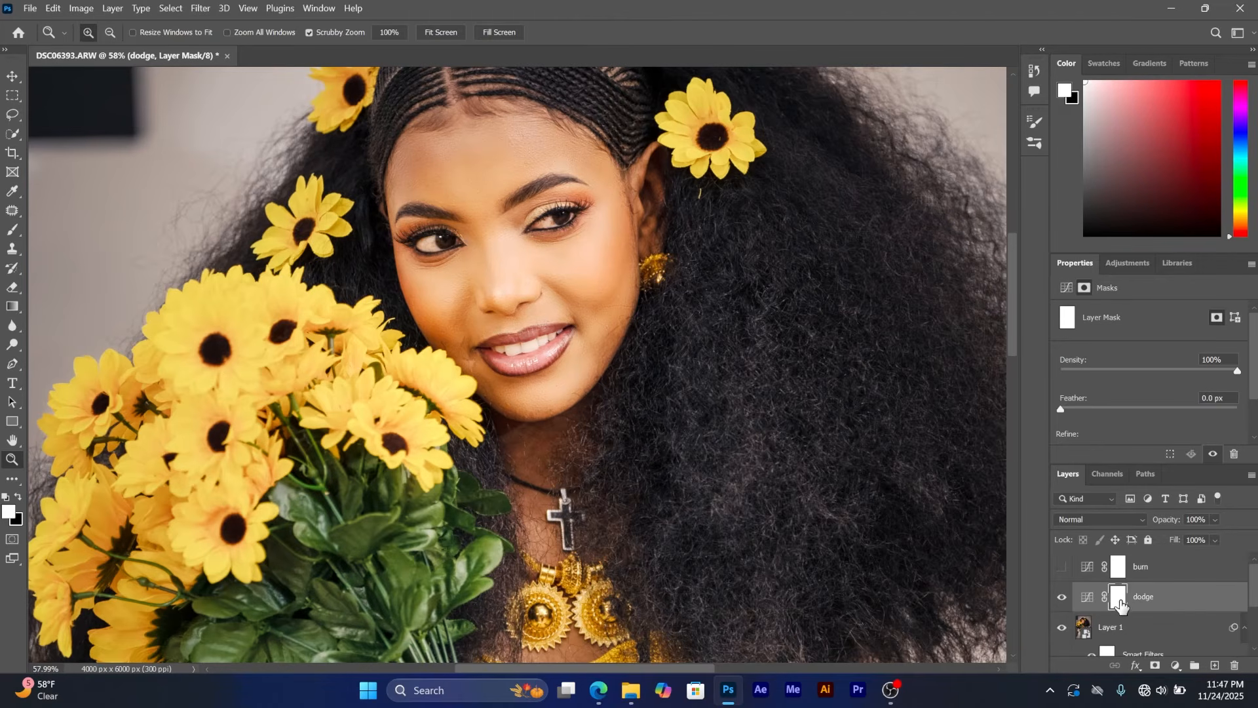
key(ctrl+i)
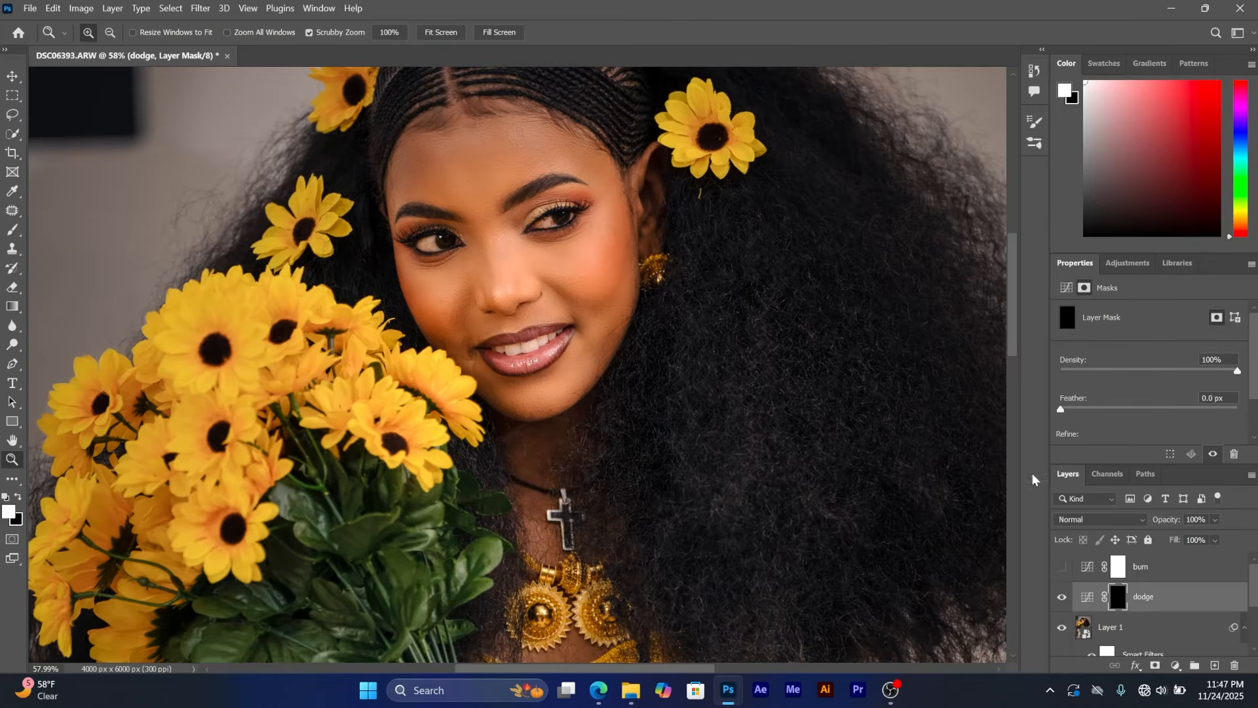
Brush white on the dodge mask over the forehead, nose bridge, cheeks and chin to paint in the highlights.
click(12, 230)
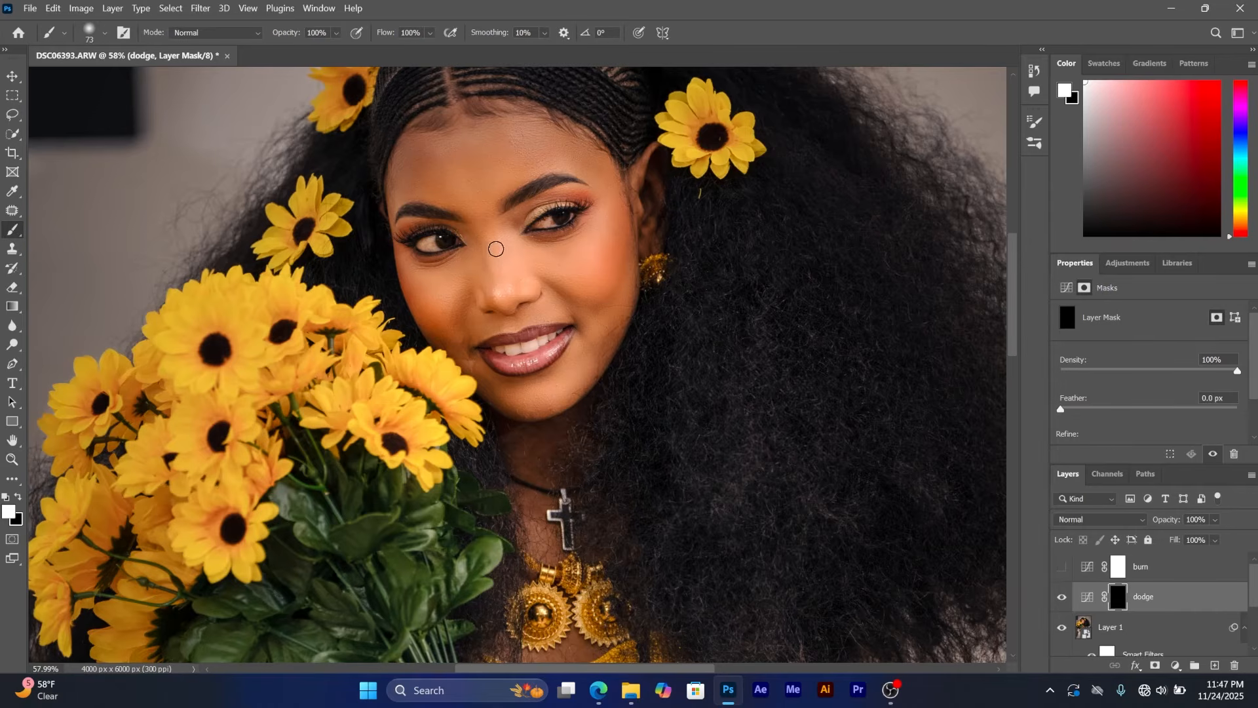
mouse_move(479, 190)
mouse_down()
mouse_move(503, 295)
mouse_move(495, 247)
mouse_move(569, 274)
mouse_move(555, 270)
mouse_move(599, 244)
mouse_move(605, 201)
mouse_move(591, 303)
mouse_move(608, 258)
mouse_up()
mouse_move(570, 367)
mouse_down()
mouse_move(534, 396)
mouse_move(593, 356)
mouse_up()
mouse_move(476, 151)
mouse_down()
mouse_move(578, 163)
mouse_move(605, 182)
mouse_move(520, 151)
mouse_move(475, 153)
mouse_up()
mouse_move(462, 288)
mouse_down()
mouse_move(446, 280)
mouse_move(437, 314)
mouse_move(449, 299)
mouse_up()
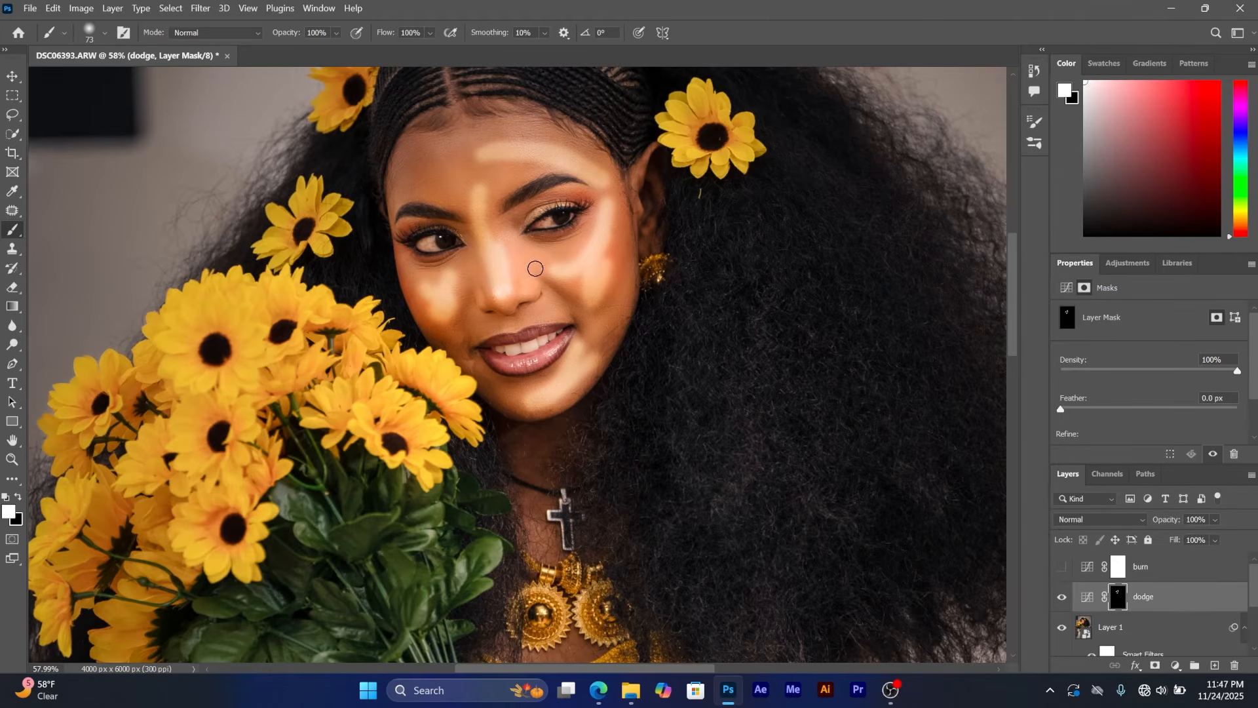
drag(506, 255, 573, 264)
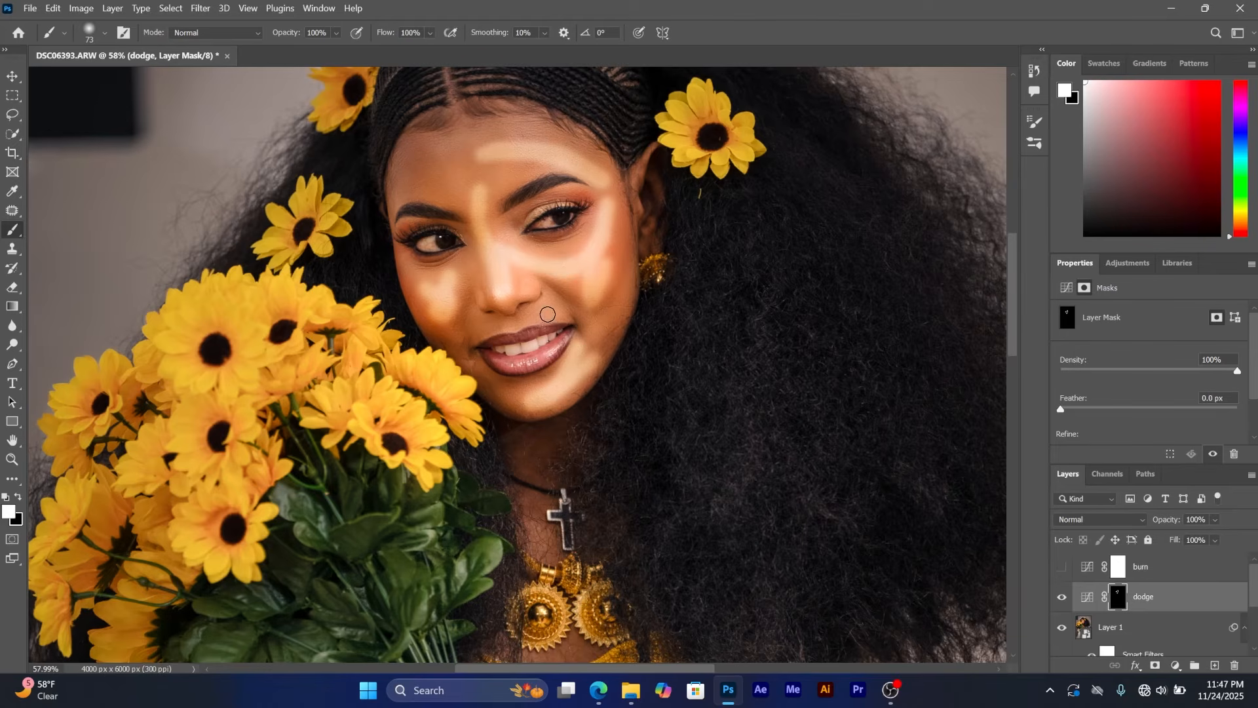
drag(470, 156, 480, 195)
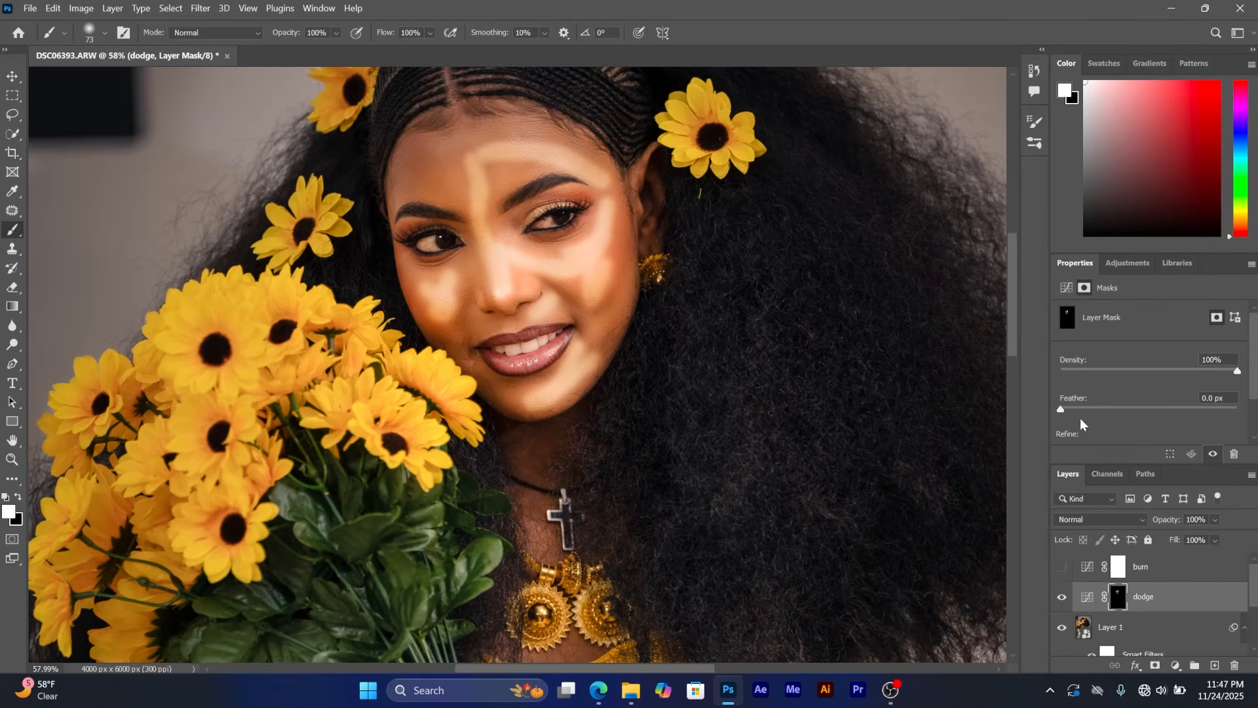
Feather the dodge layer mask to 56.9 px to soften the painted highlights.
click(1155, 601)
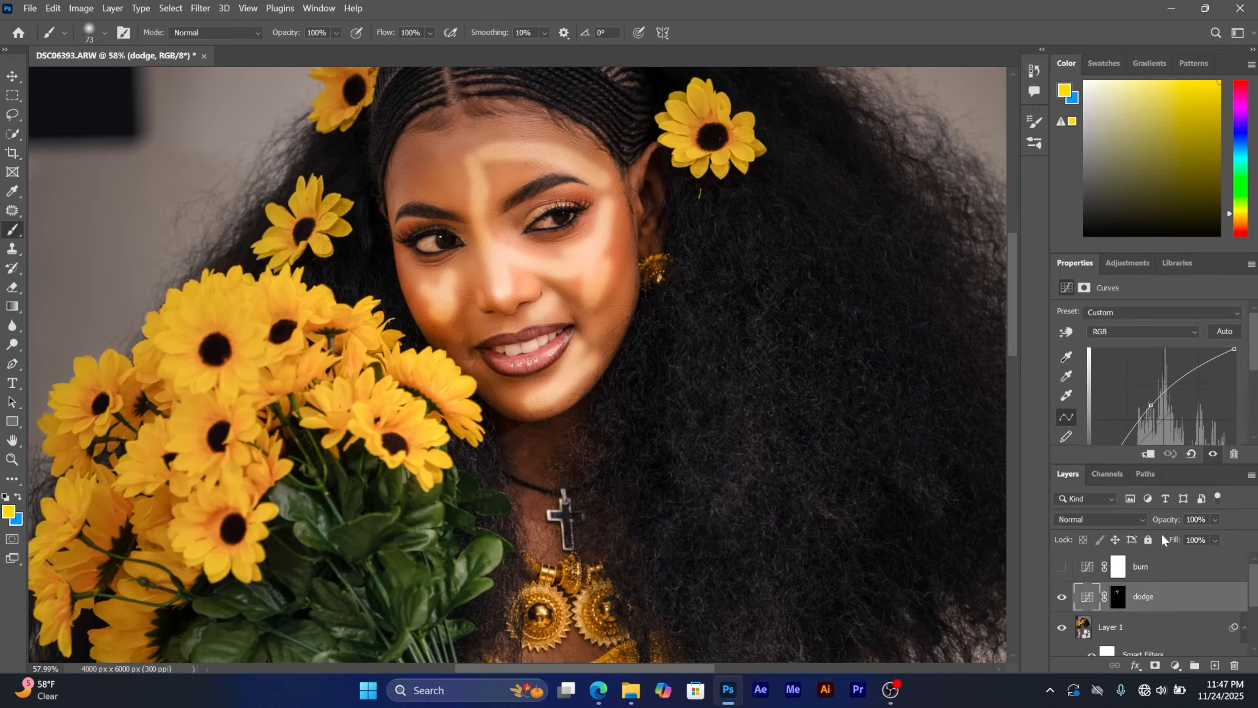
click(1116, 600)
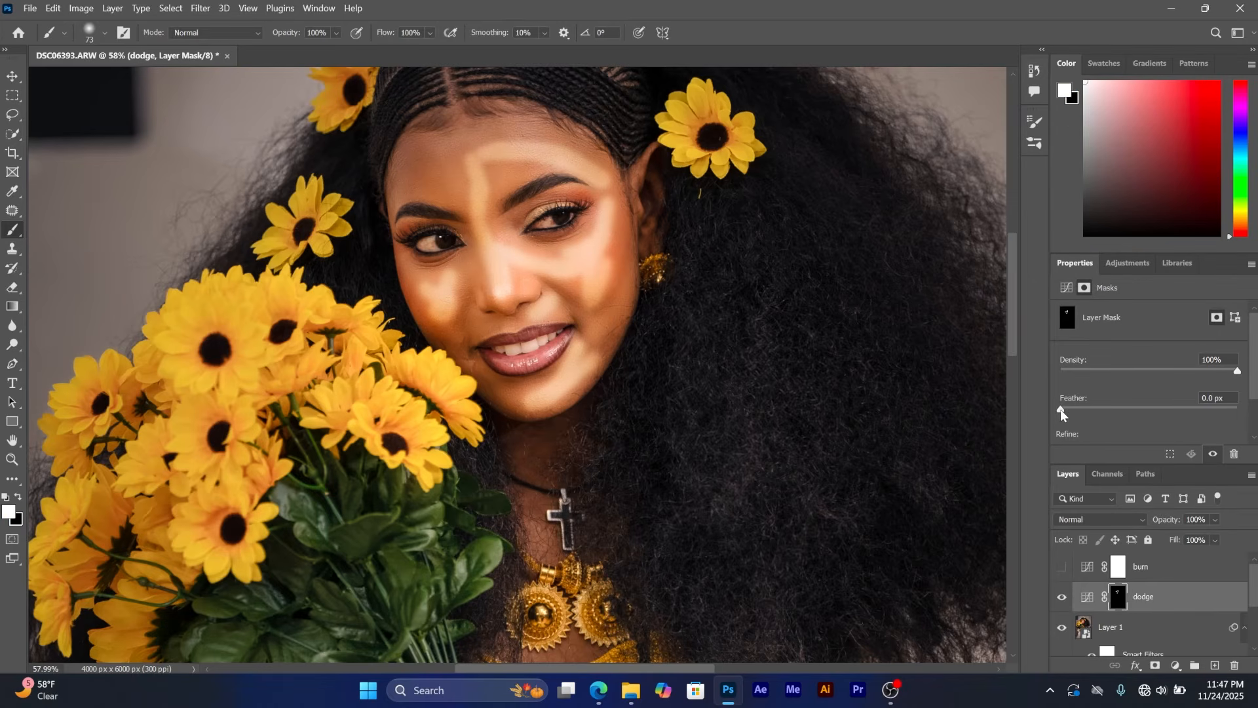
click(1134, 407)
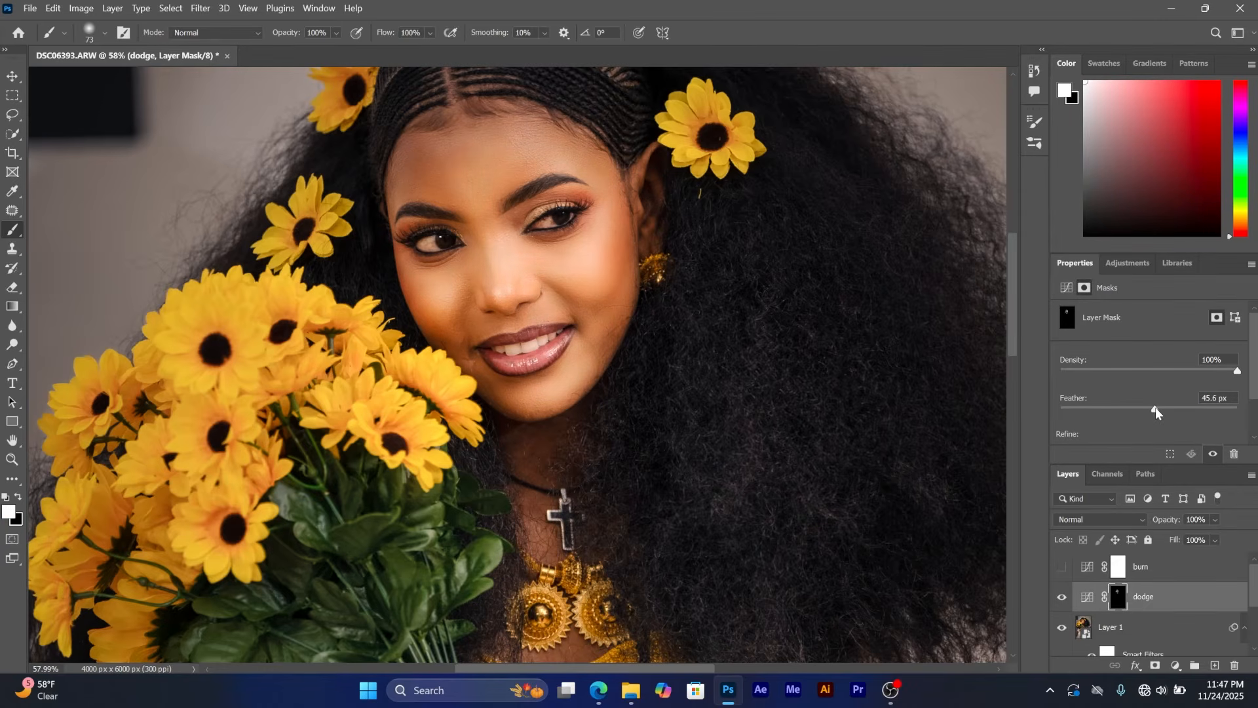
drag(1154, 407, 1161, 409)
Compare the face with and without the feathered dodge layer.
click(1062, 597)
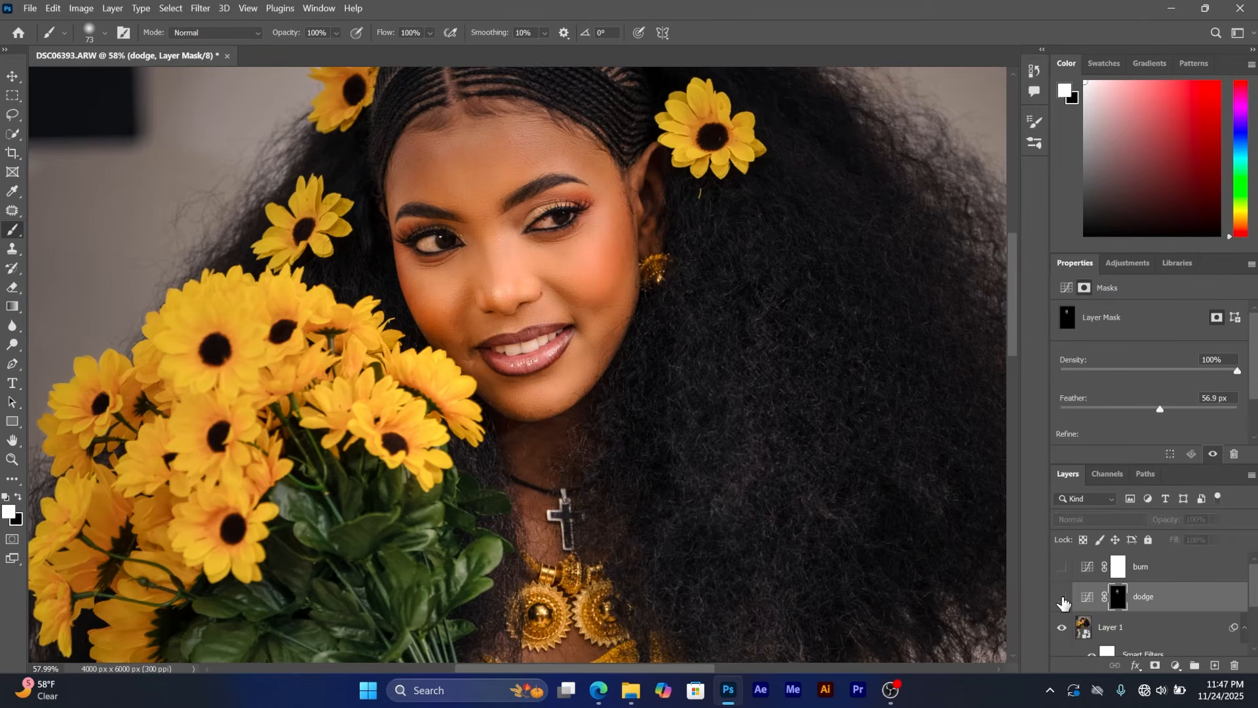
click(1062, 597)
click(1062, 598)
click(1062, 599)
click(1062, 599)
click(1062, 599)
Limit the dodge layer to brighter tones with Blend If, raising and splitting the Underlying Layer's black slider for a soft transition.
click(1087, 597)
double_click(1168, 608)
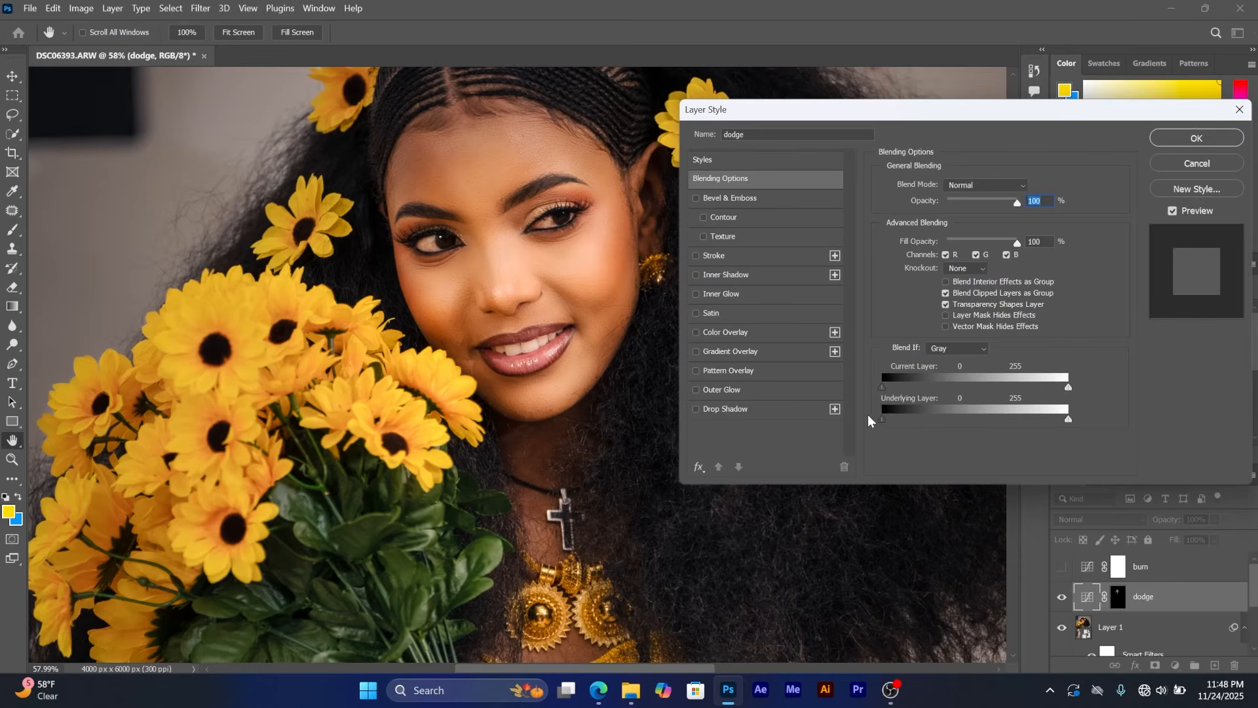
drag(883, 418, 988, 419)
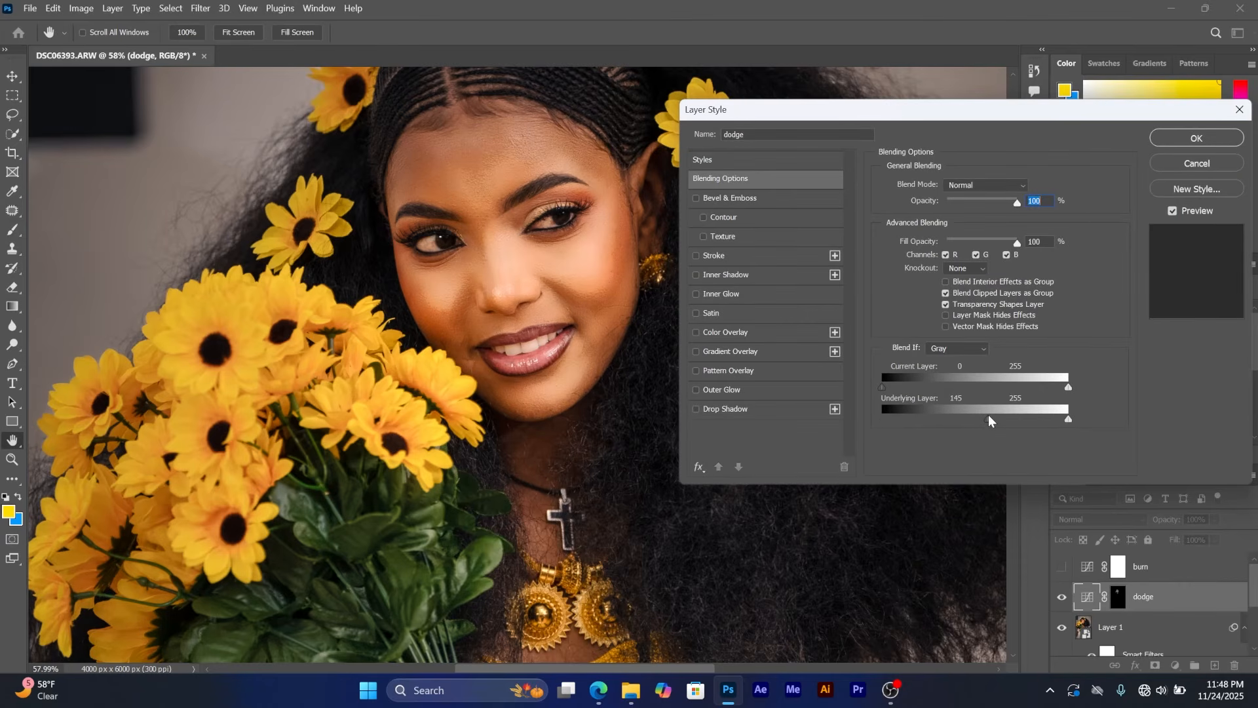
key(alt)
drag(999, 417, 1022, 418)
click(1197, 138)
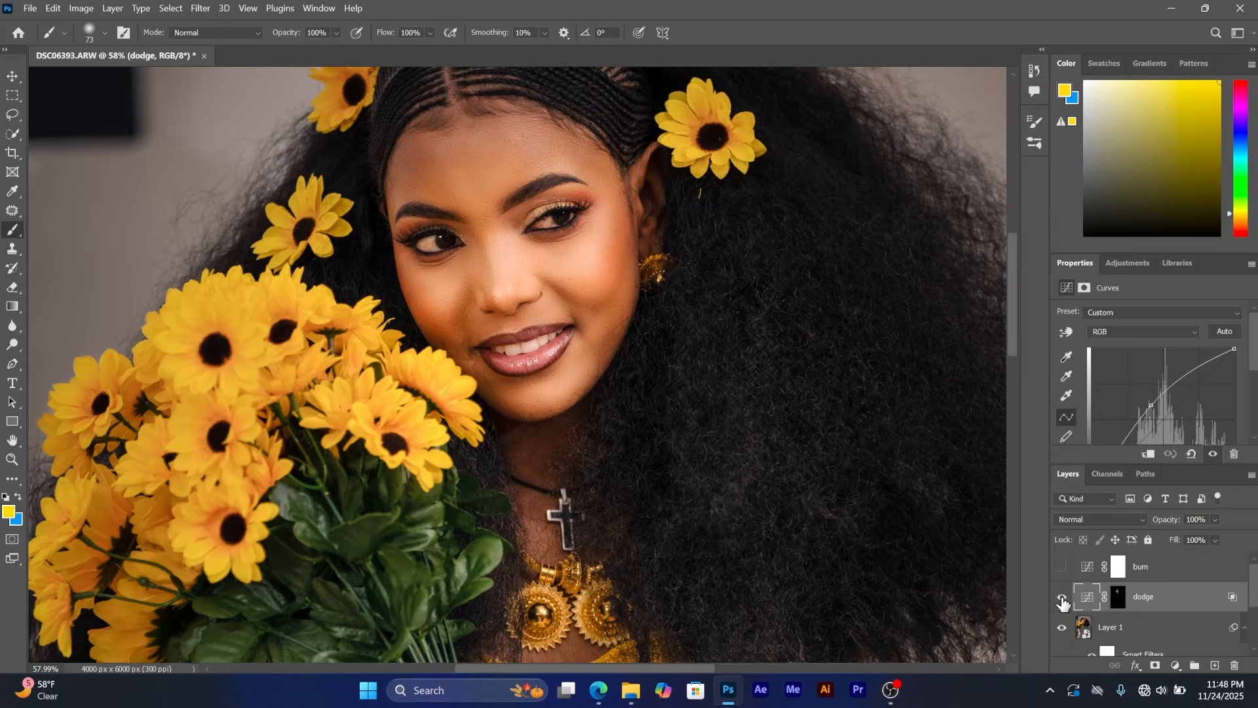
Toggle the dodge layer's visibility to check the effect of the Blend If setting on the face.
click(1062, 598)
click(1062, 598)
click(1062, 597)
click(1062, 597)
Show the burn layer, bend its curve downward to darken the midtones and invert its mask to black.
click(1062, 567)
click(1118, 567)
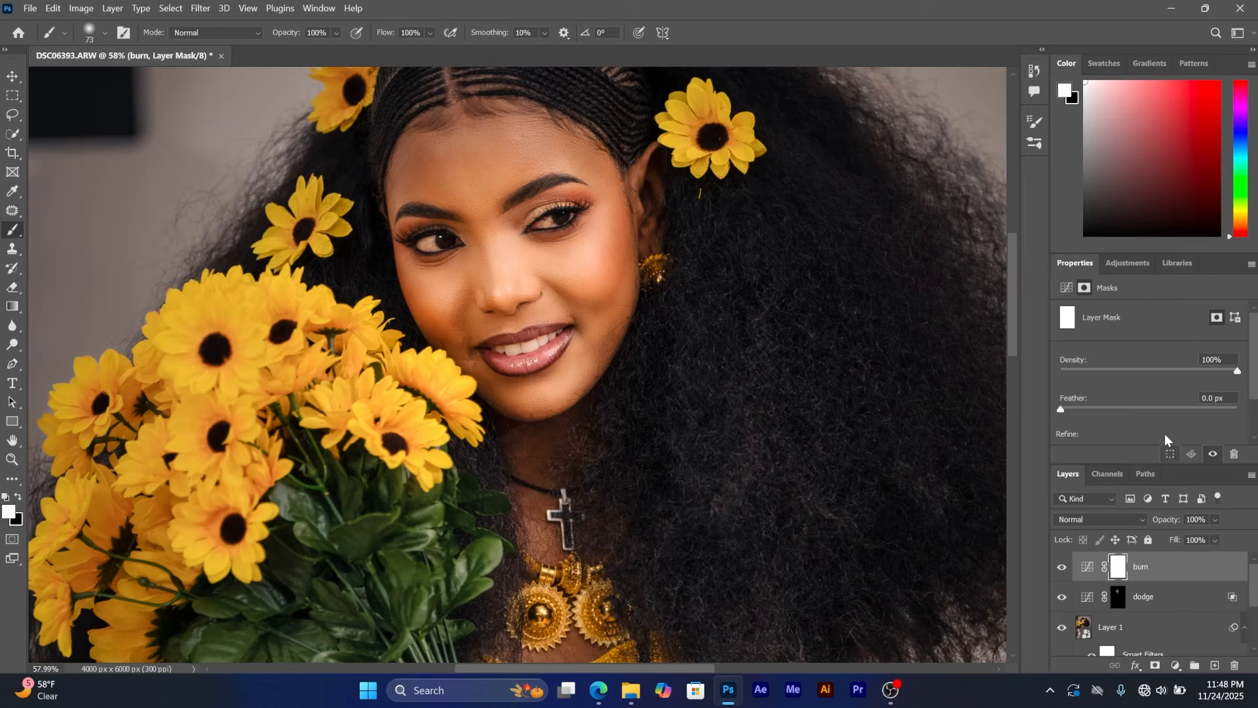
click(1086, 568)
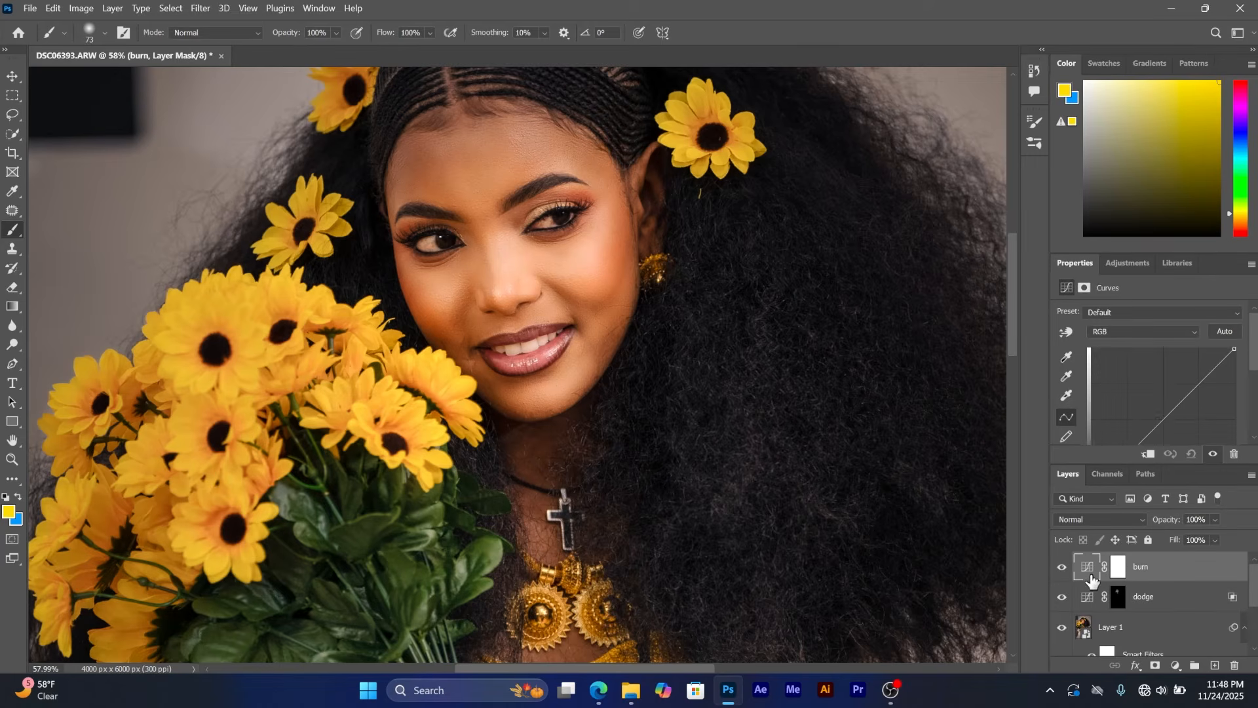
click(1166, 421)
drag(1166, 421, 1176, 425)
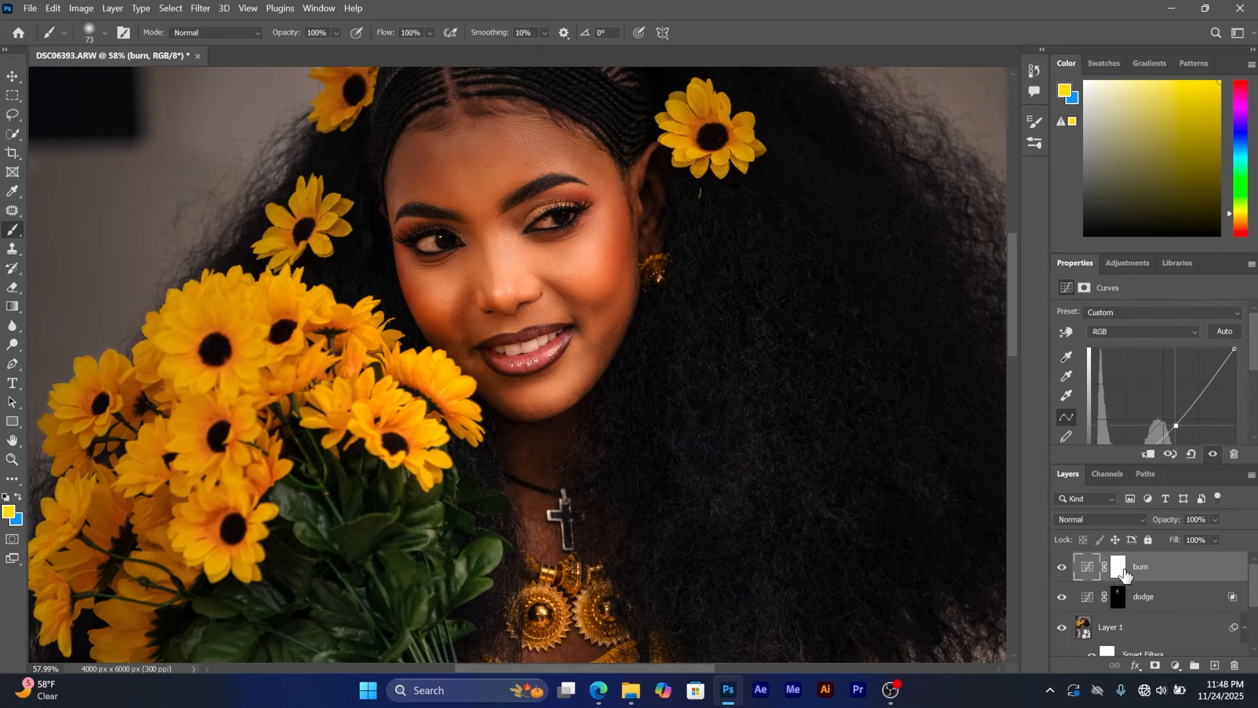
click(1119, 570)
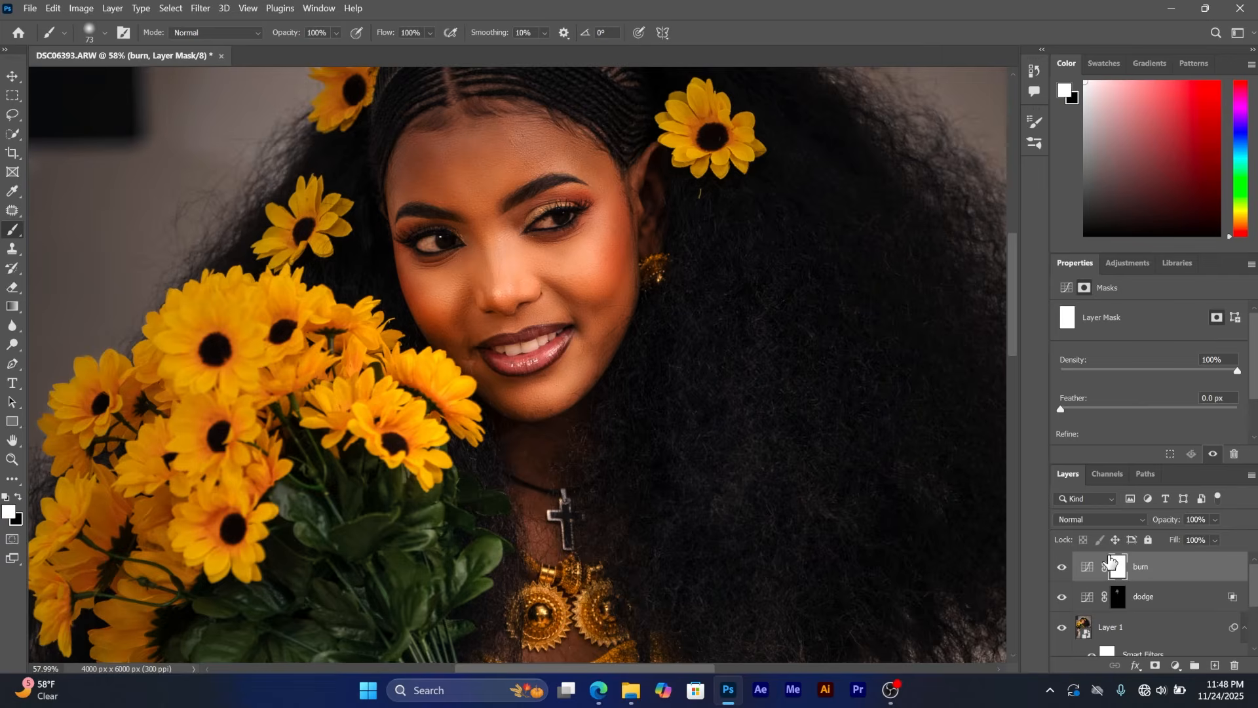
key(ctrl+i)
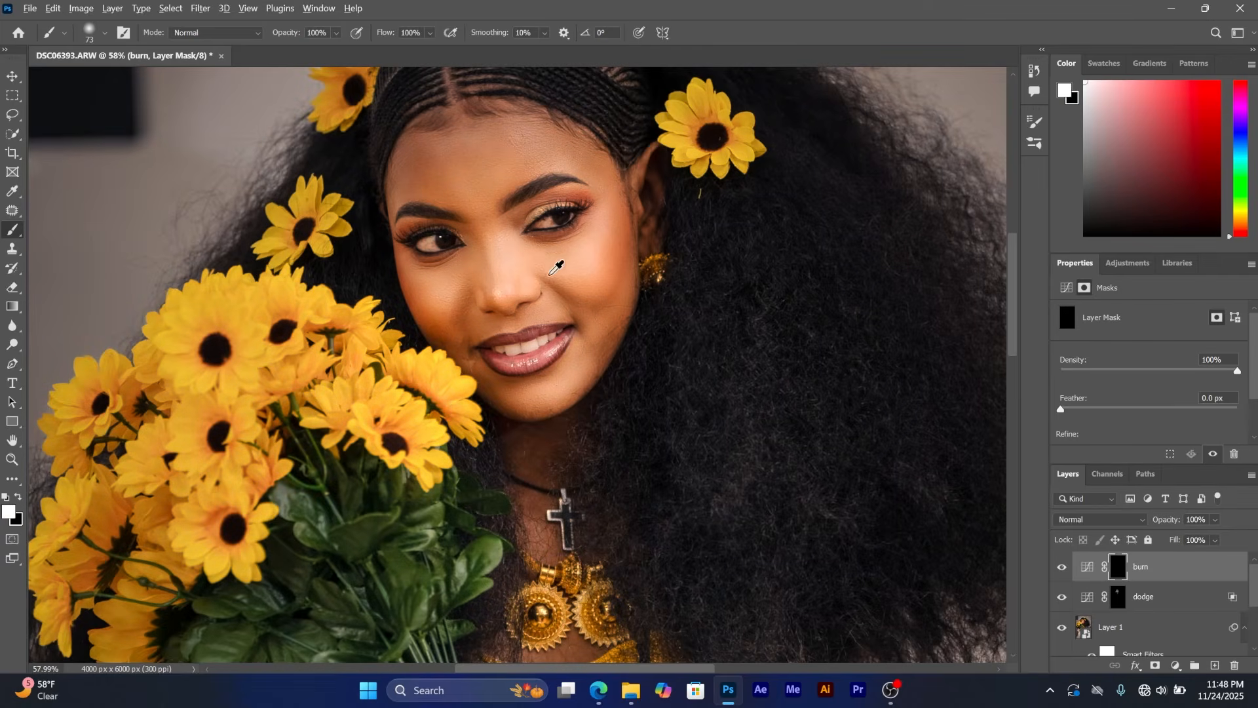
Paint shadows on the burn mask along the forehead's side and the cheek and ear, and feather the mask to 124.1 px.
scroll(551, 273, up, 1)
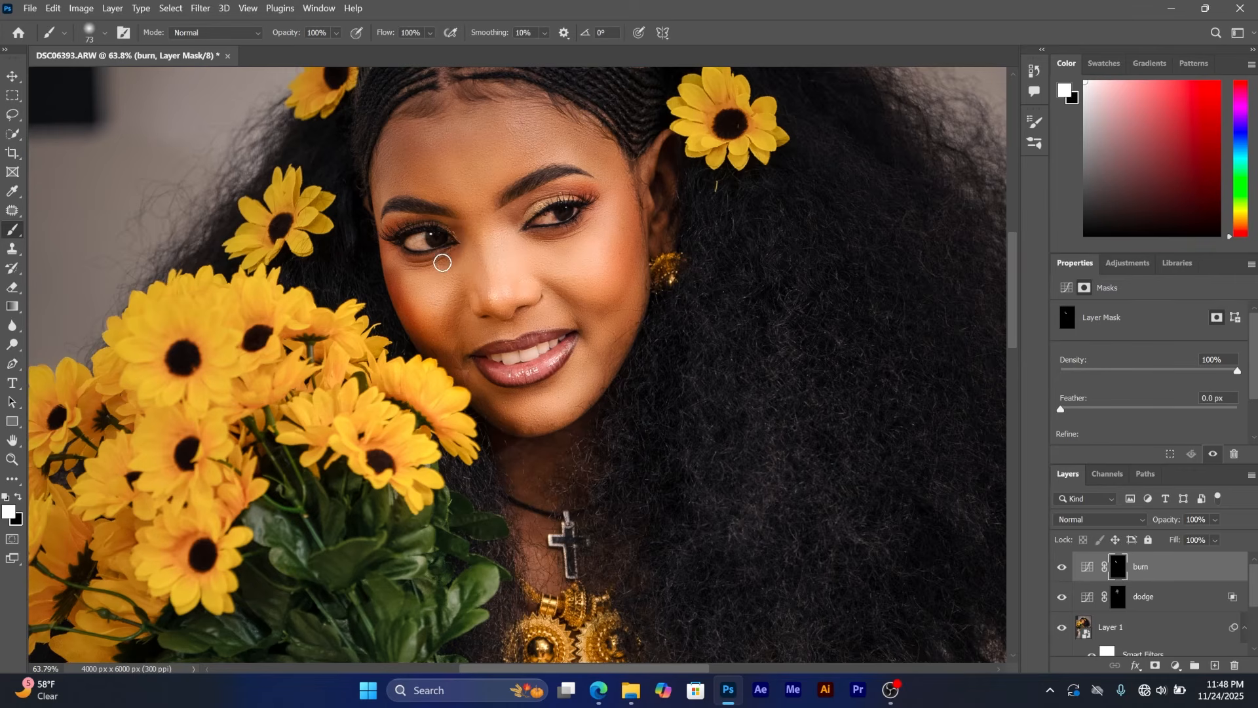
mouse_move(429, 128)
mouse_down()
mouse_move(385, 189)
mouse_move(437, 141)
mouse_move(412, 131)
mouse_move(385, 152)
mouse_up()
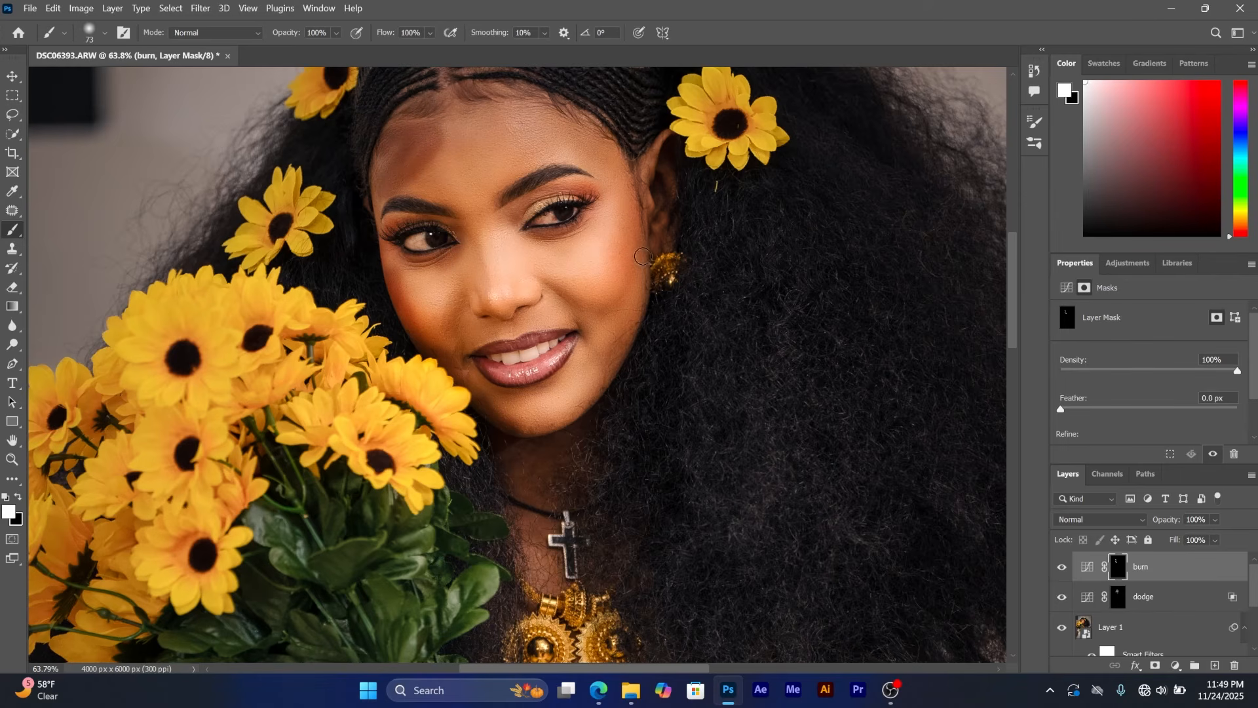
drag(643, 256, 663, 198)
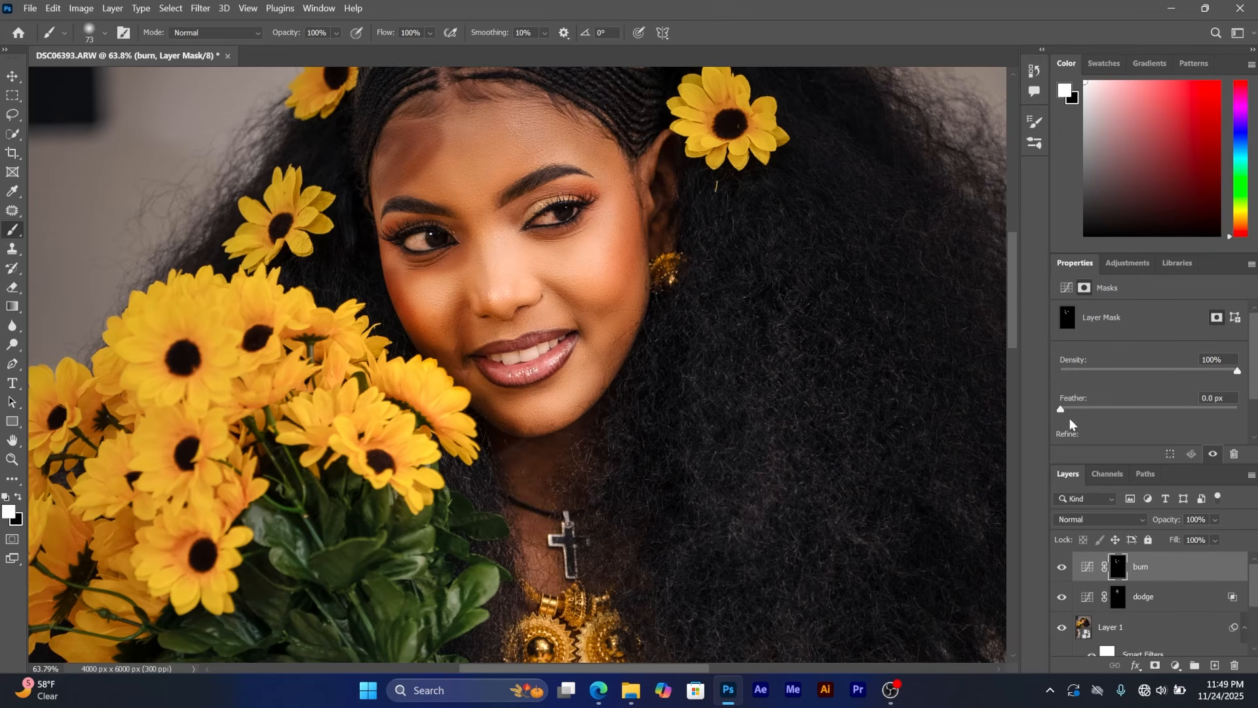
mouse_move(1105, 412)
mouse_down()
mouse_move(1185, 411)
mouse_move(1156, 404)
mouse_move(1169, 406)
mouse_up()
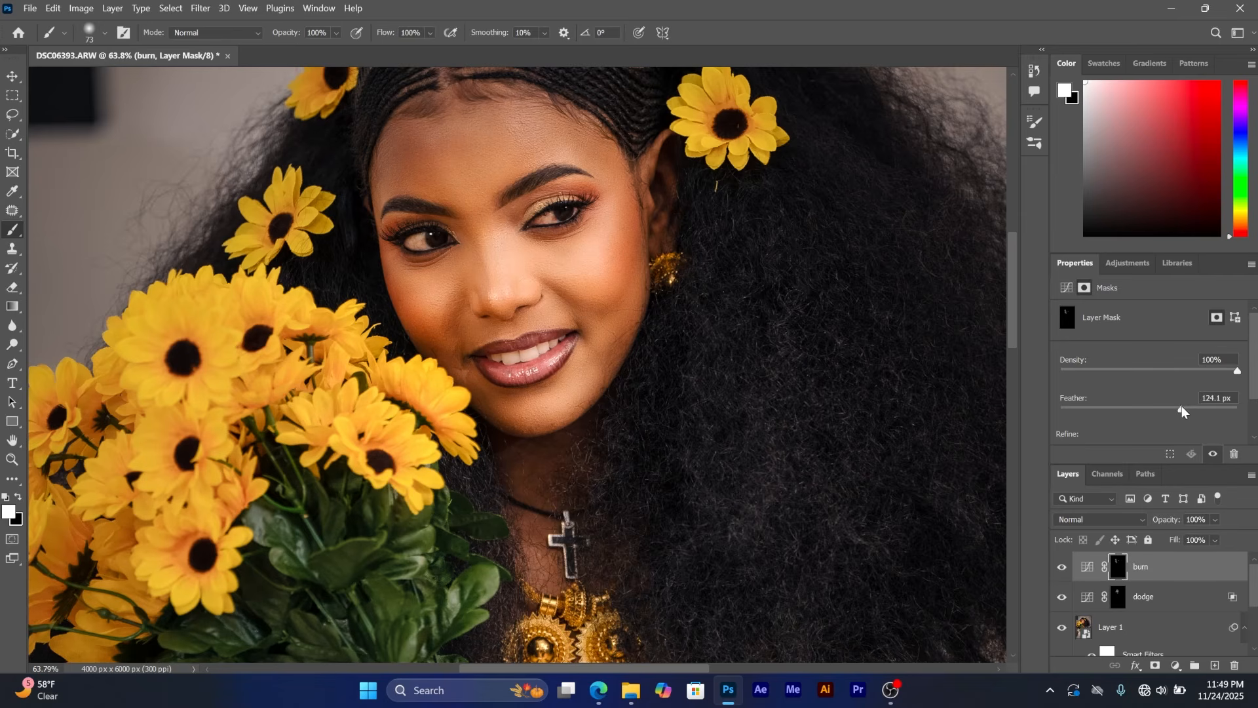
Compare the face with and without the burn layer, leaving the layer visible.
click(1061, 568)
click(1061, 567)
click(1062, 567)
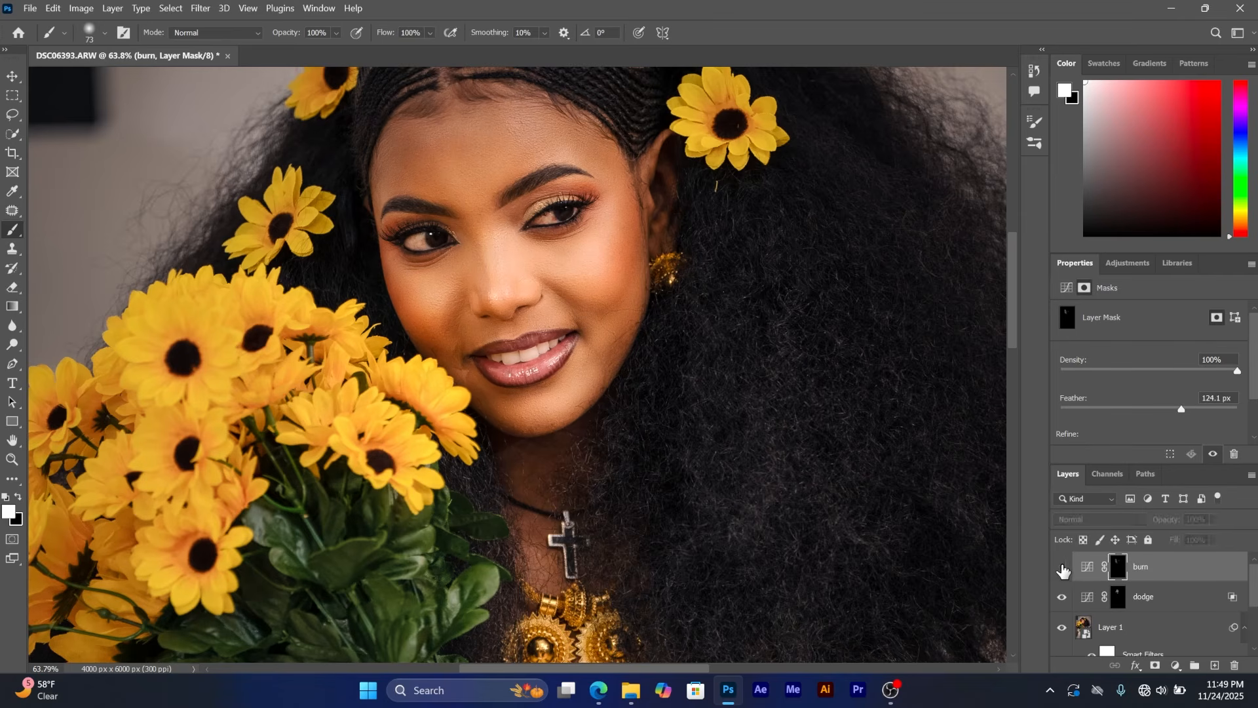
click(1062, 568)
click(1062, 568)
click(1062, 568)
click(1062, 568)
click(1062, 568)
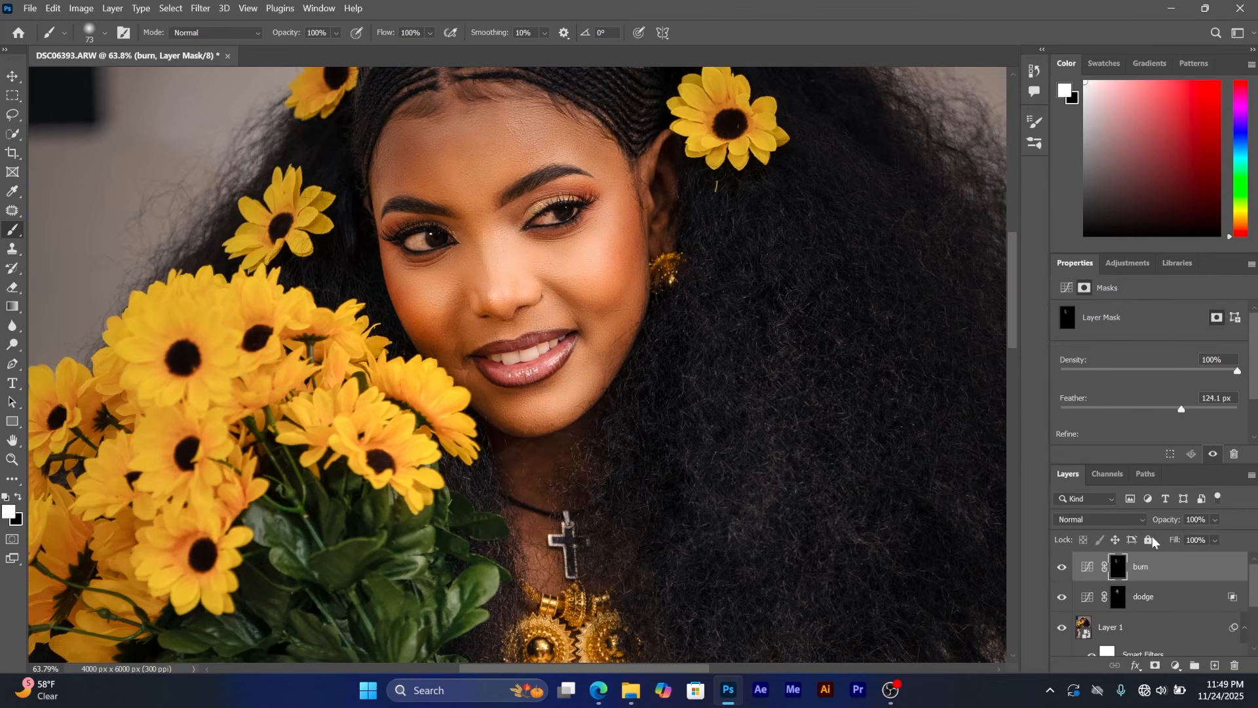
Split the black Underlying Layer slider in the burn layer's Blend If settings to fade its effect out of the shadows, and apply the style.
double_click(1153, 568)
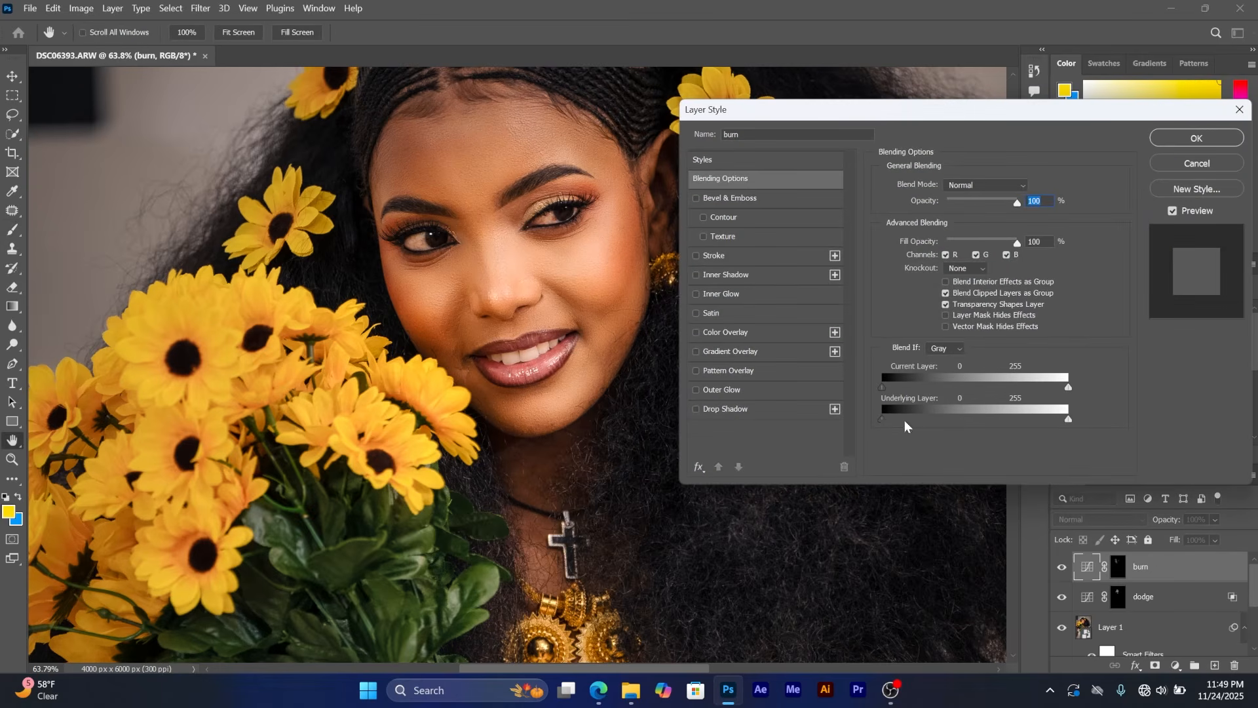
drag(882, 420, 975, 418)
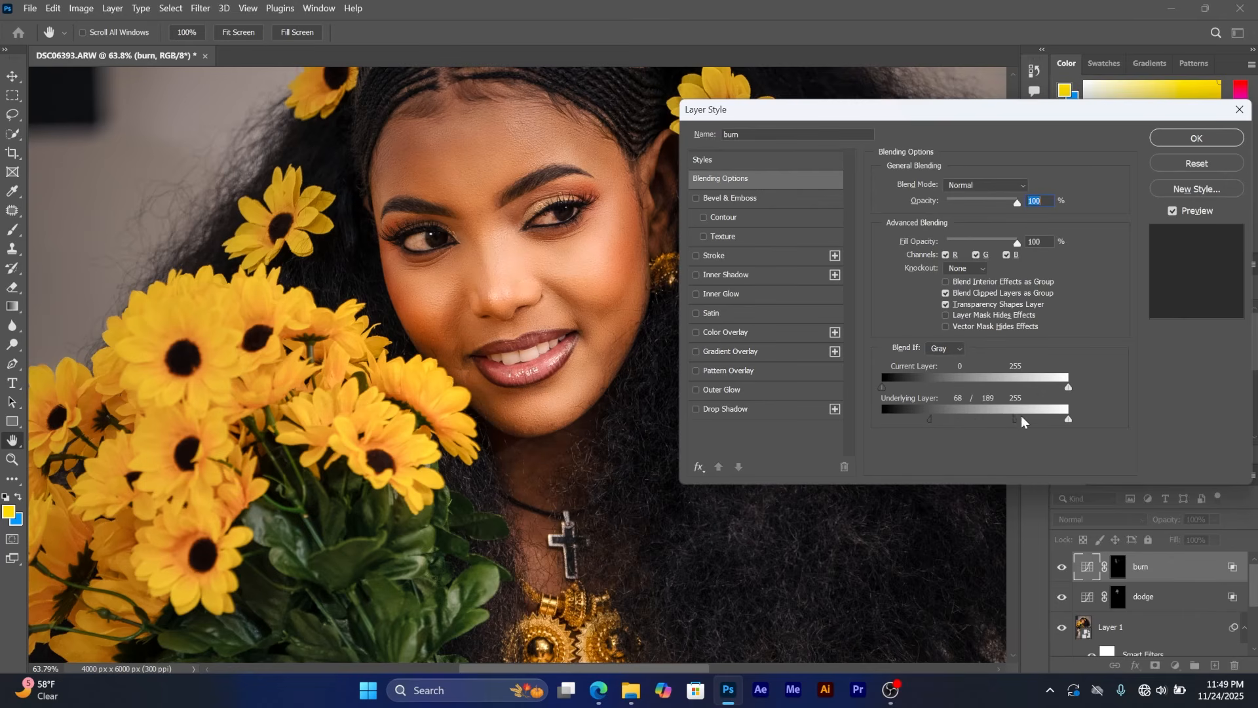
drag(1016, 409, 937, 404)
click(1196, 138)
Toggle the burn layer's visibility to check the effect of its Blend If setting on the face, leaving the layer visible.
click(1063, 567)
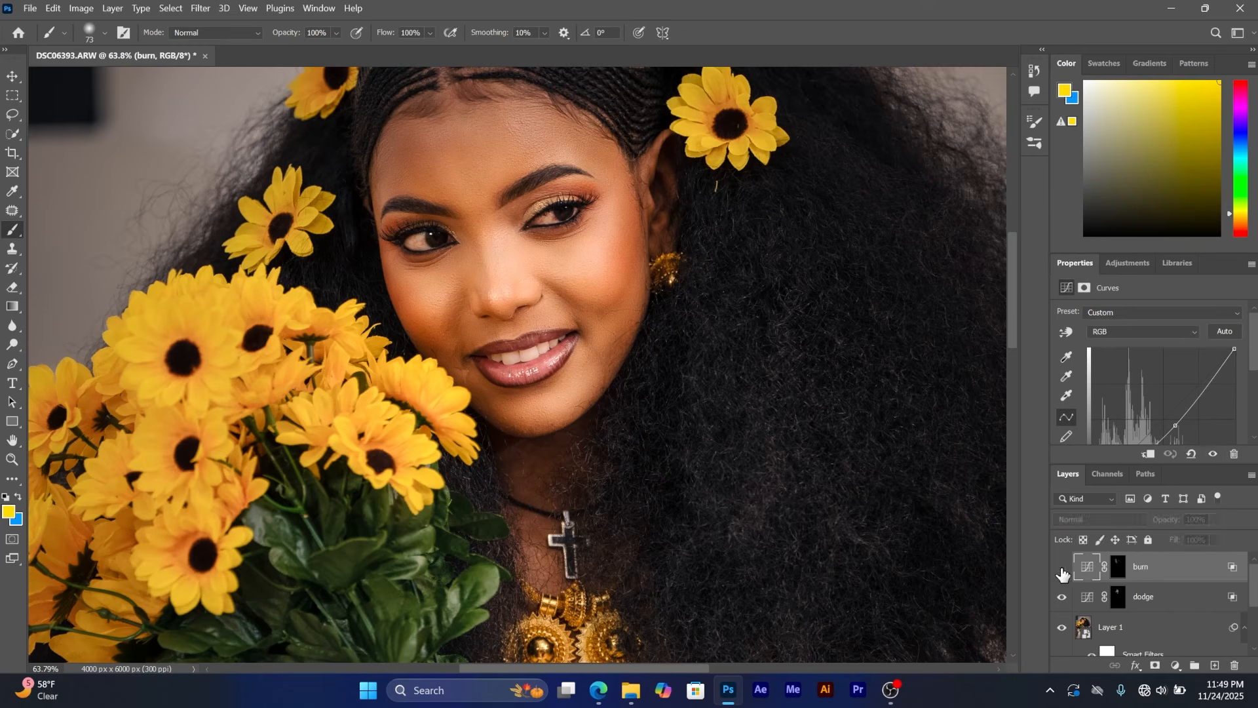
click(1062, 567)
click(1062, 567)
click(1062, 568)
click(1062, 567)
click(1062, 567)
click(1062, 567)
click(1062, 569)
Group the burn and dodge layers, and compare the face with and without the group, leaving it visible.
ctrl+click(1154, 601)
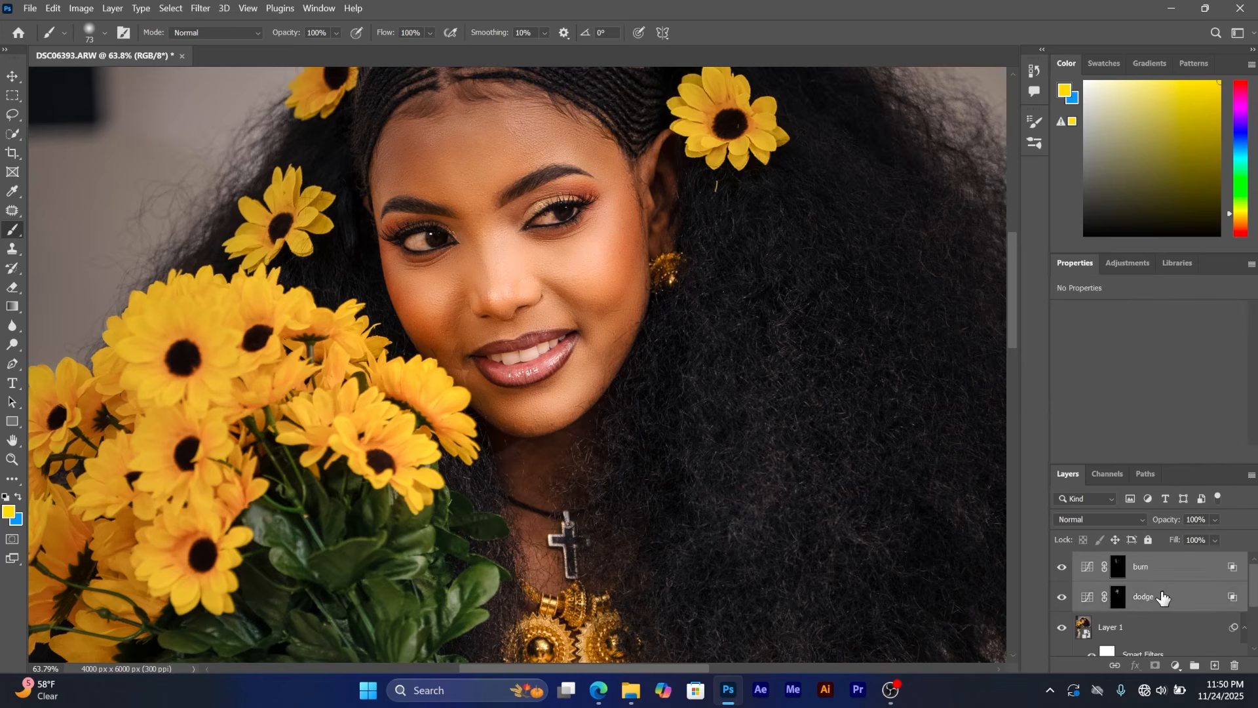
key(ctrl+g)
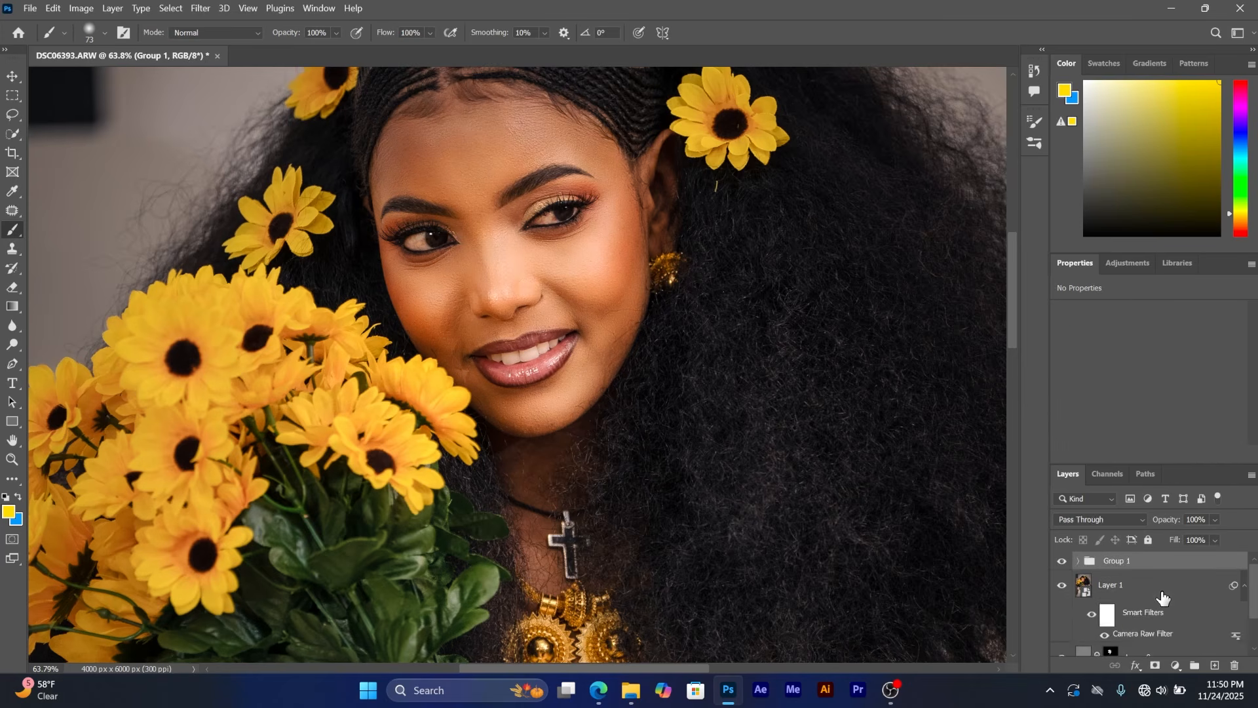
click(1062, 562)
click(1062, 562)
click(1062, 563)
click(1062, 562)
click(1062, 562)
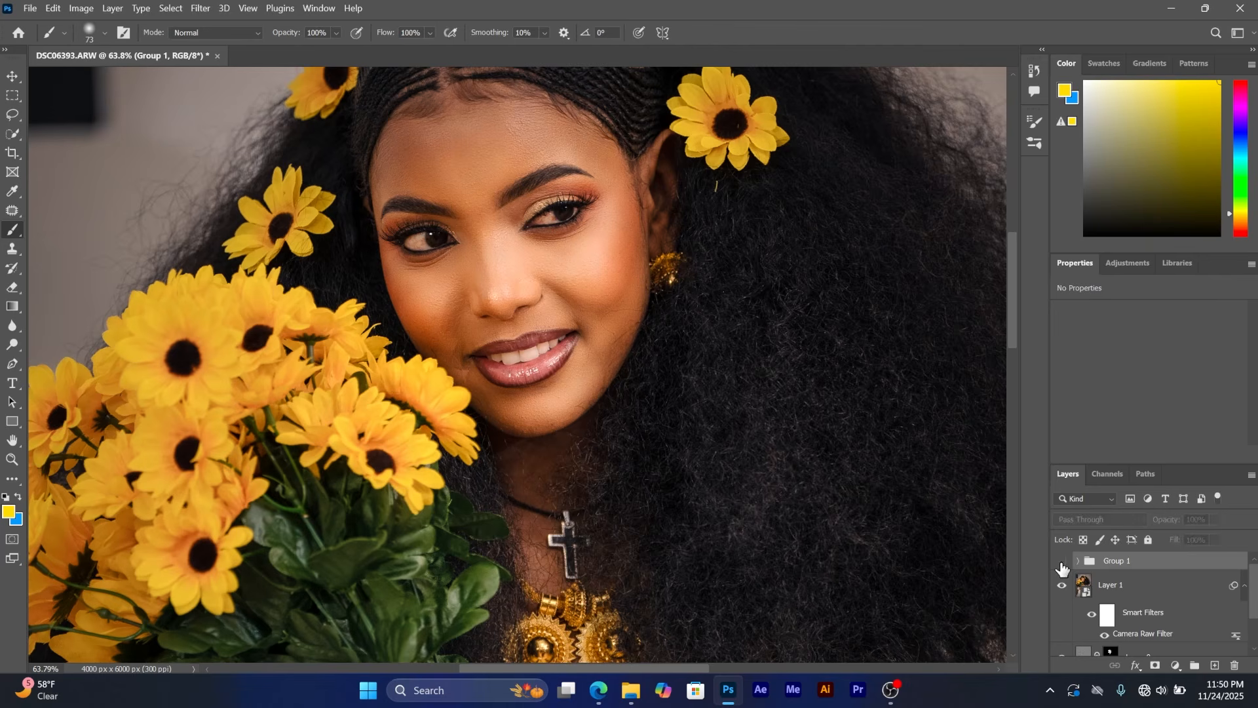
click(1062, 562)
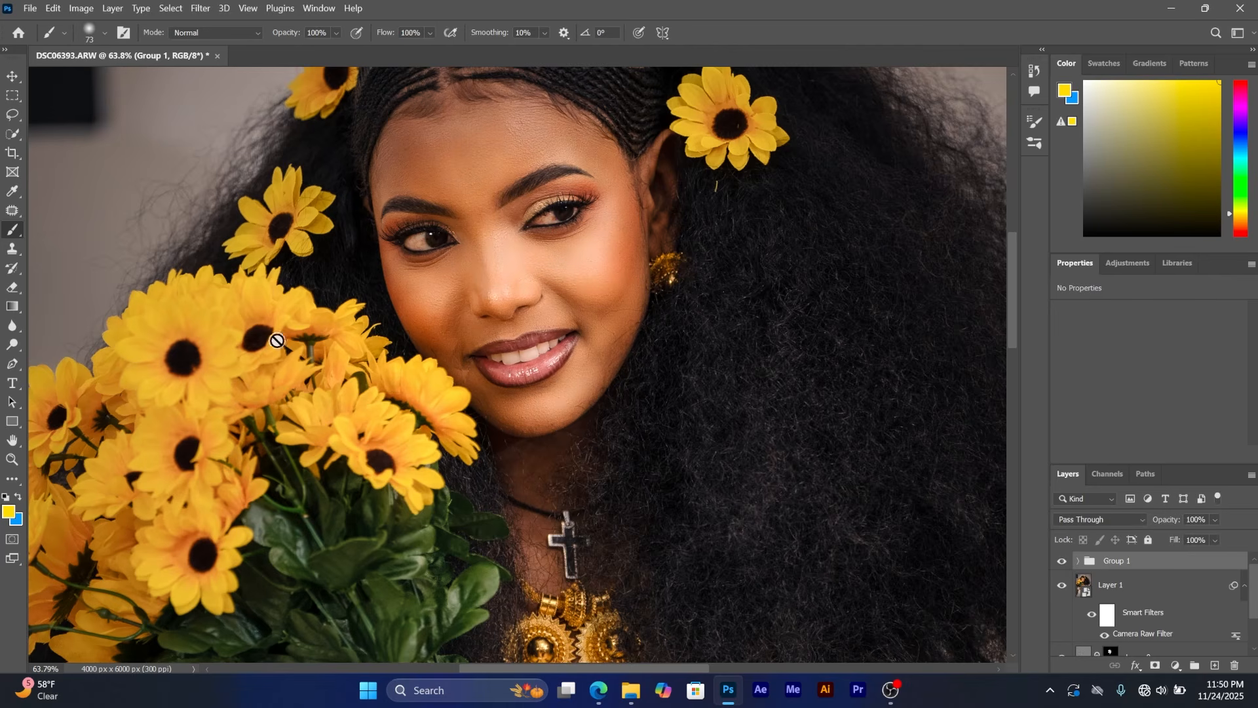
Compare the wider portrait with and without the dodge and burn group, leaving the group visible.
click(13, 461)
right_click(638, 235)
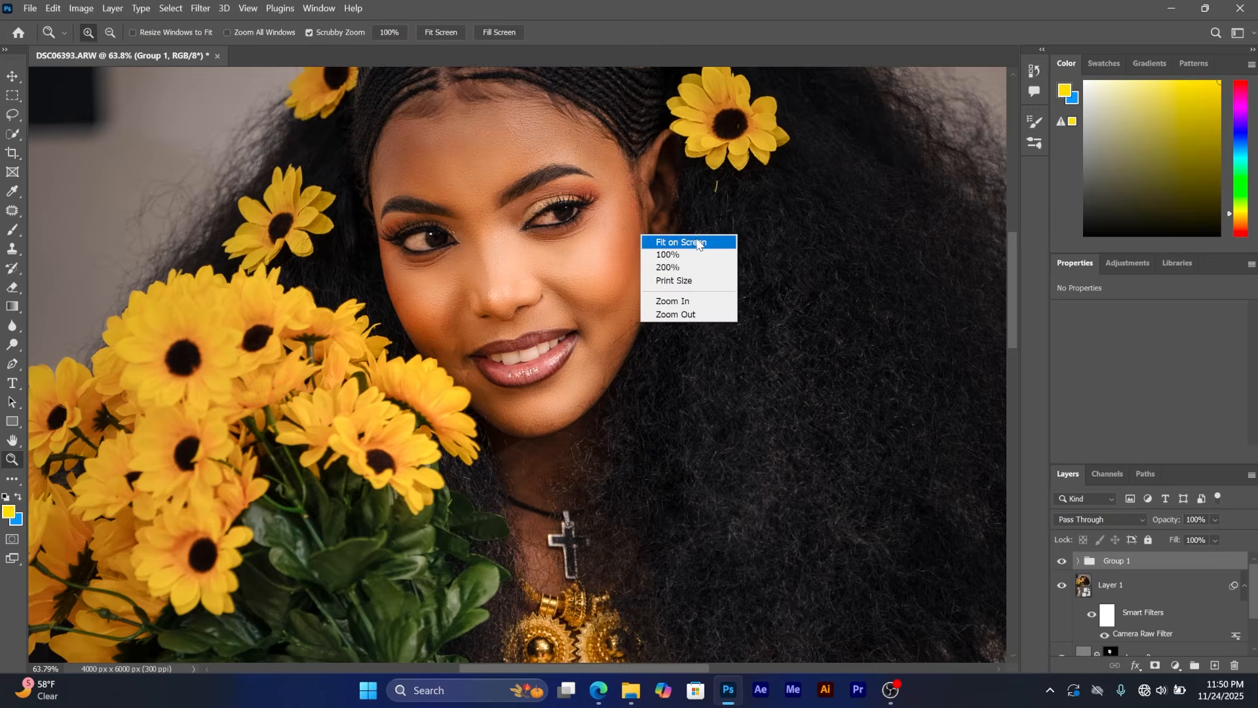
click(668, 243)
drag(582, 192, 598, 169)
click(1062, 561)
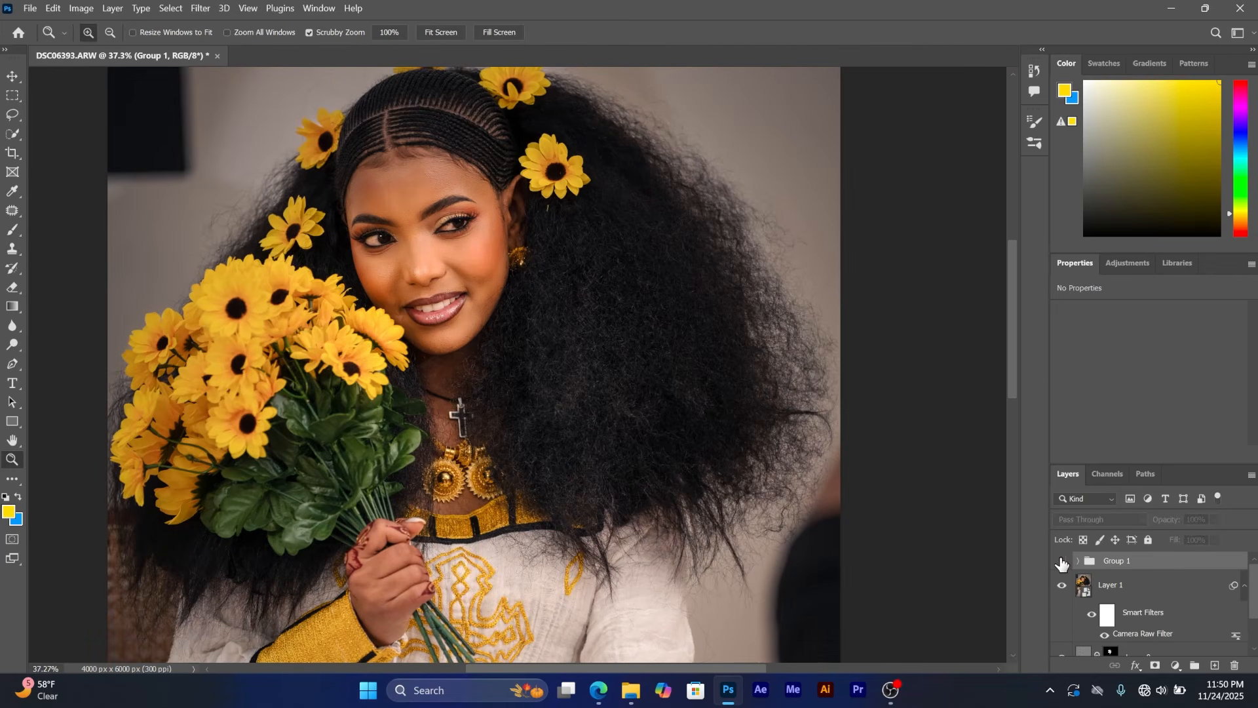
click(1062, 561)
click(1062, 562)
click(1062, 561)
click(1063, 562)
click(1062, 562)
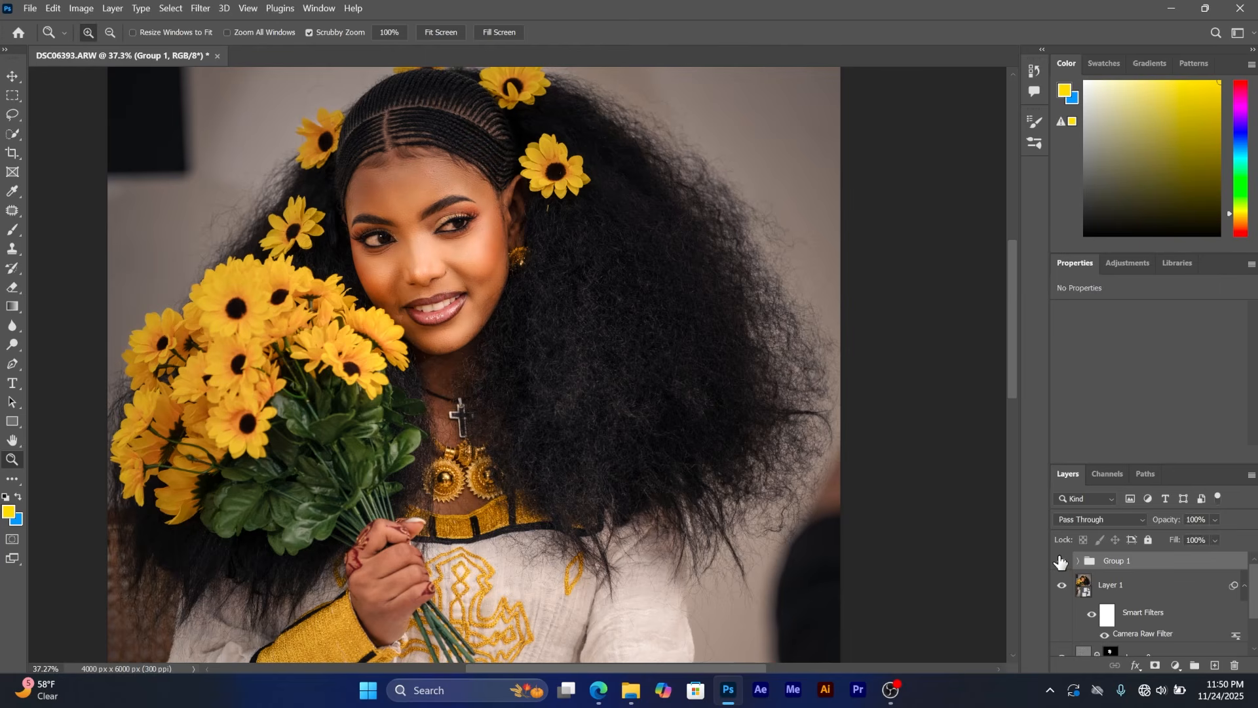